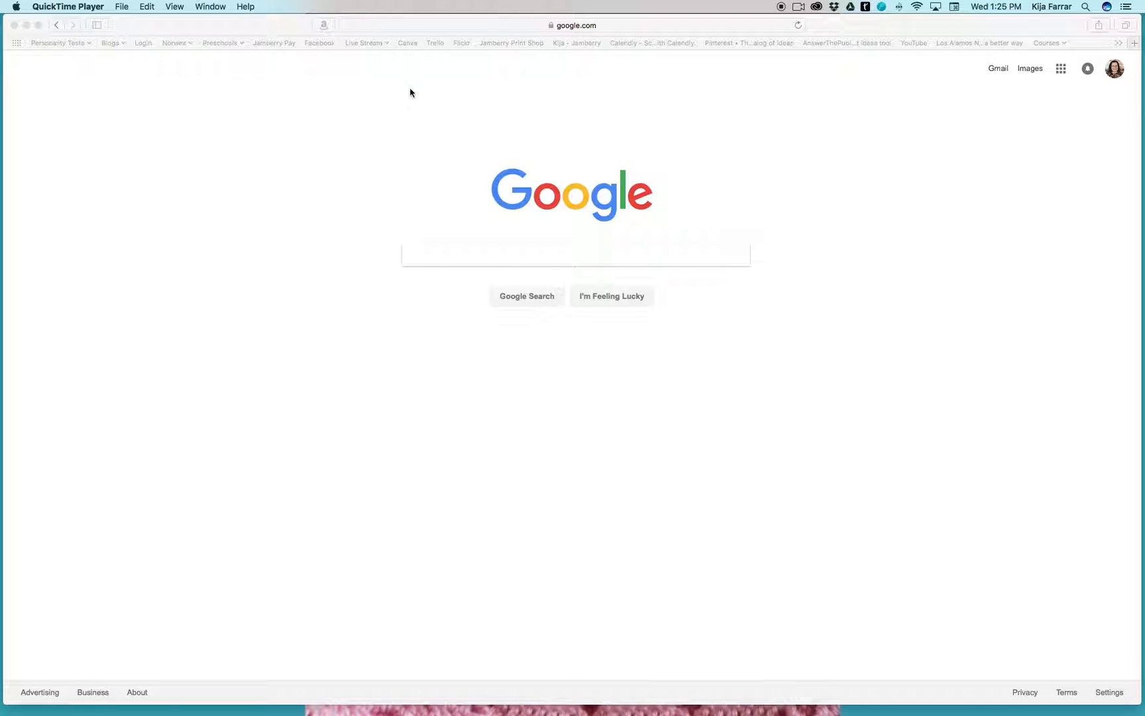
Open the obsproject.com website and choose the OSX 10.9+ download of OBS Studio.
left_click(409, 25)
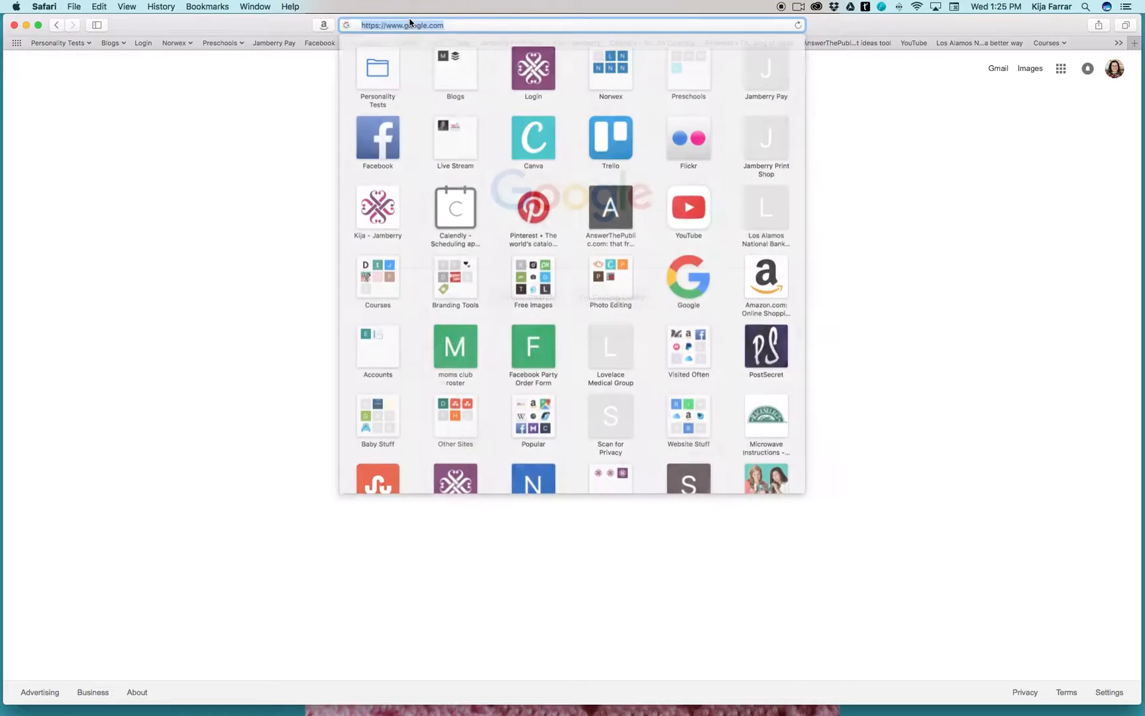
type("obsproject")
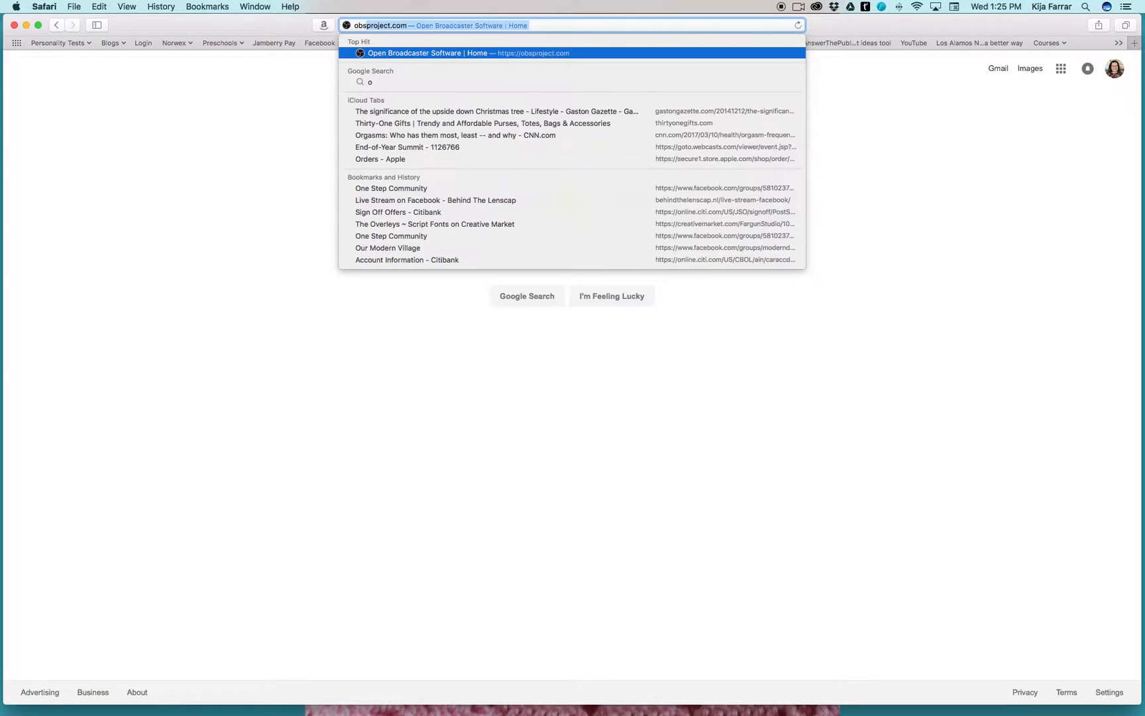
key("Return")
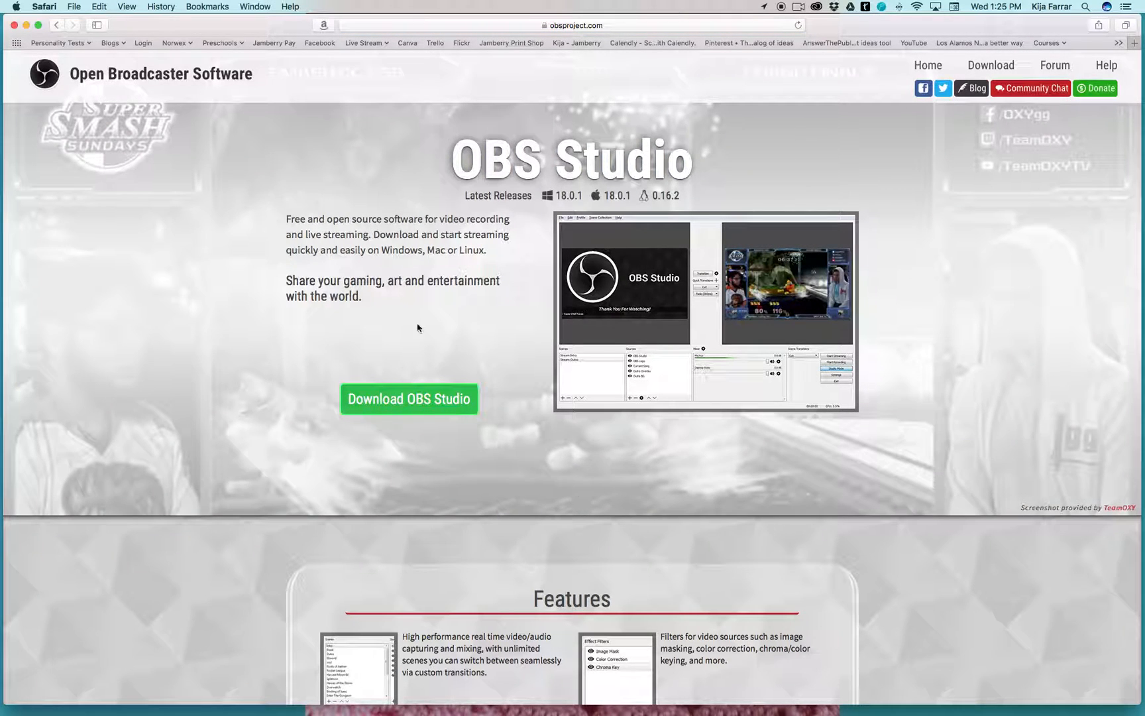
left_click(454, 402)
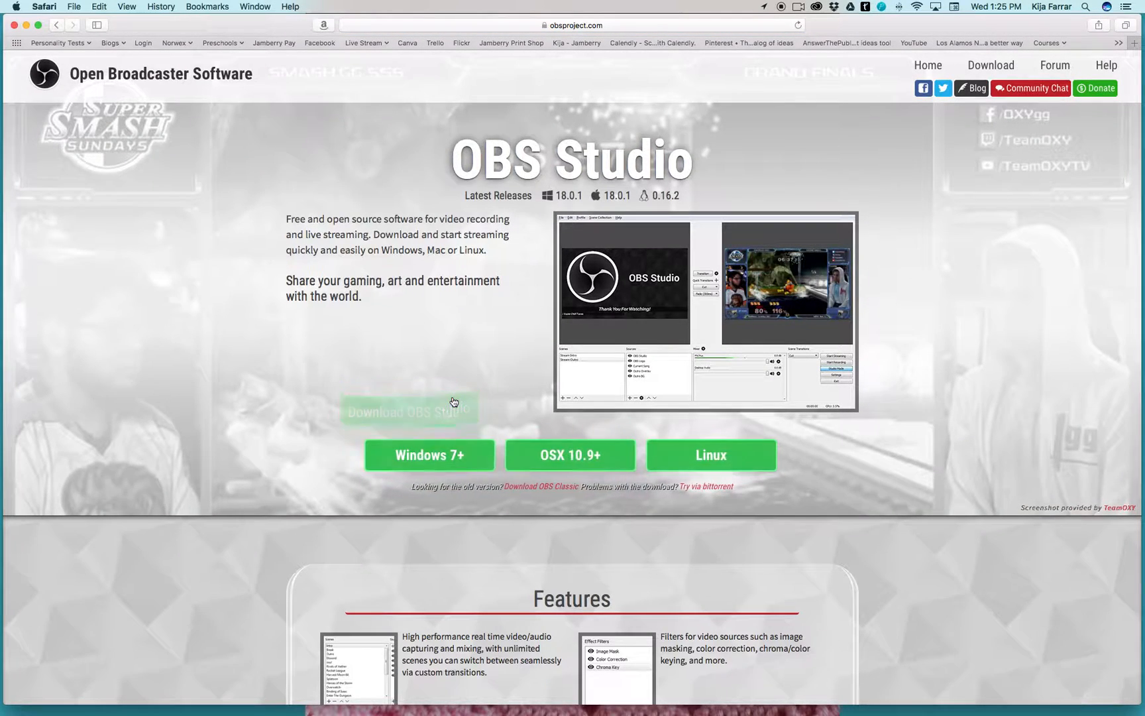
left_click(592, 465)
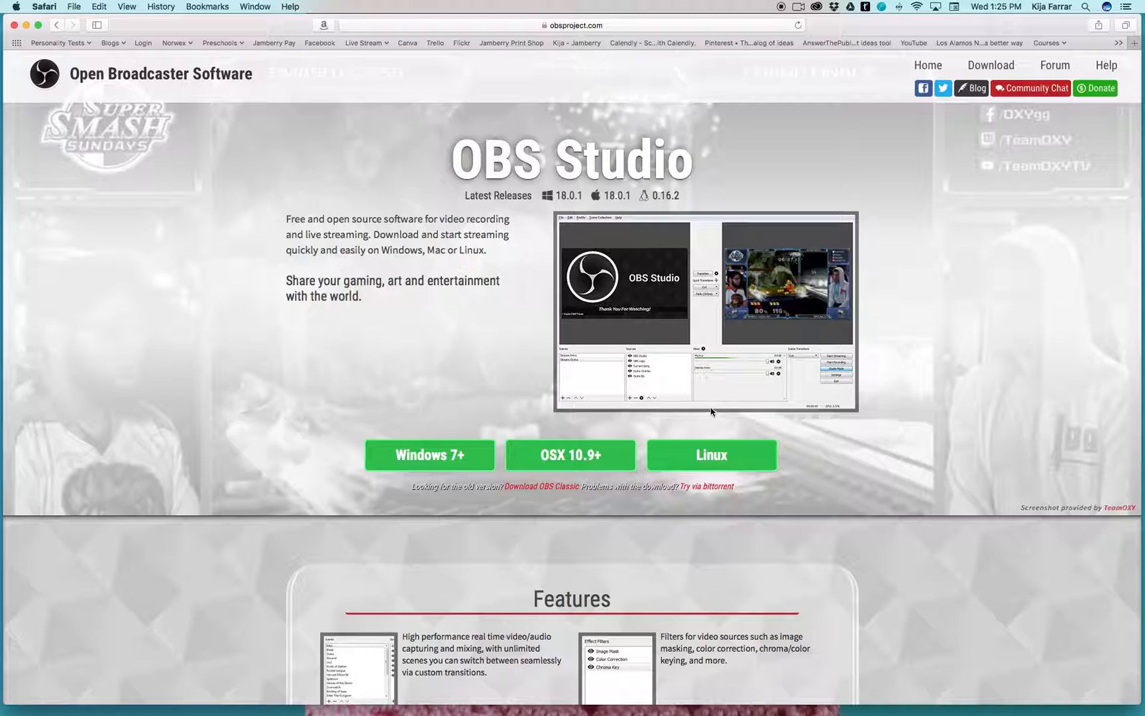
Switch to OBS and turn on Studio Mode.
mouse_move(769, 712)
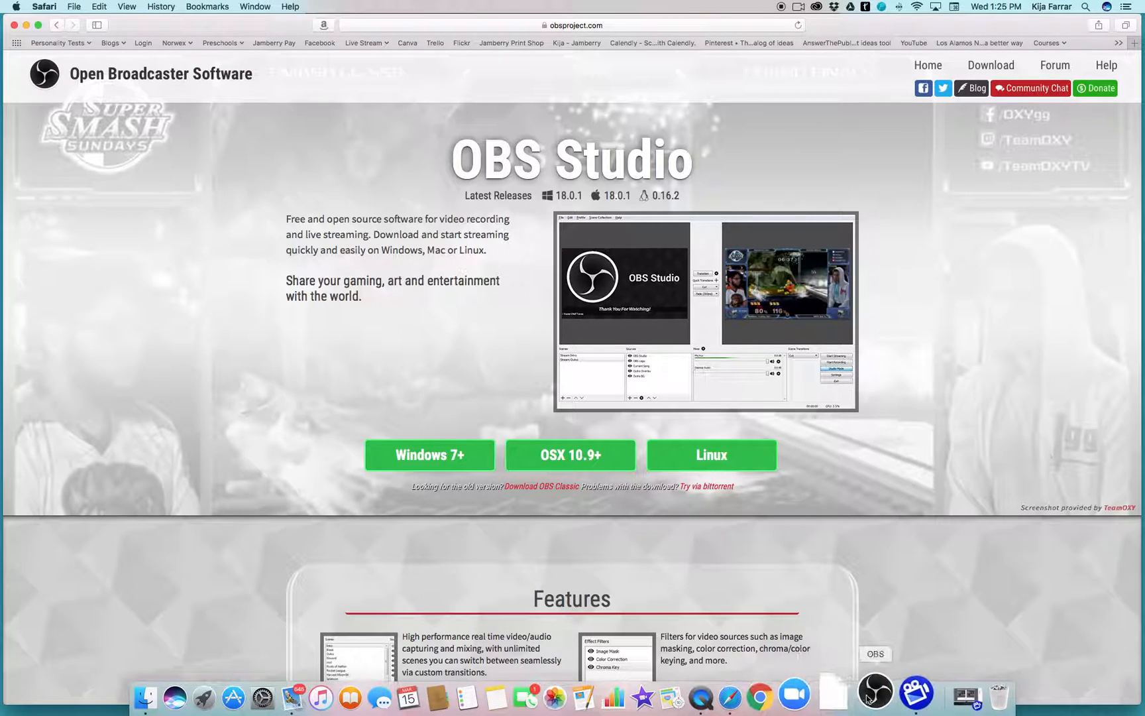
left_click(868, 699)
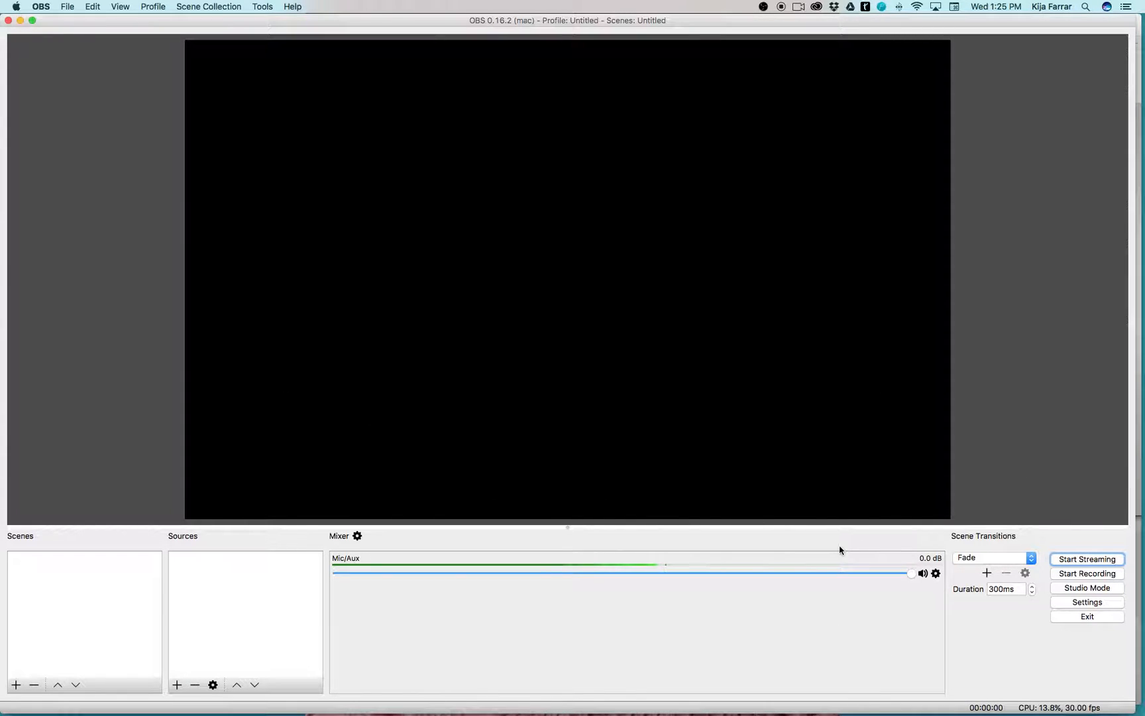
left_click(1077, 589)
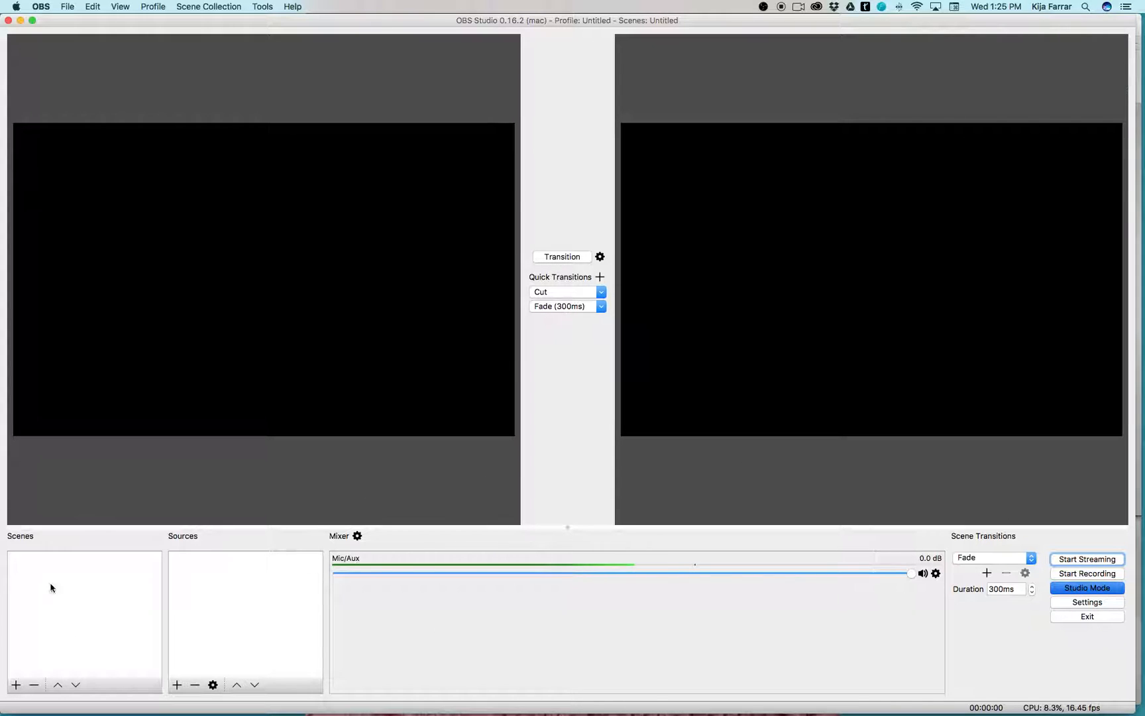
Create a new scene named "webcam".
left_click(14, 685)
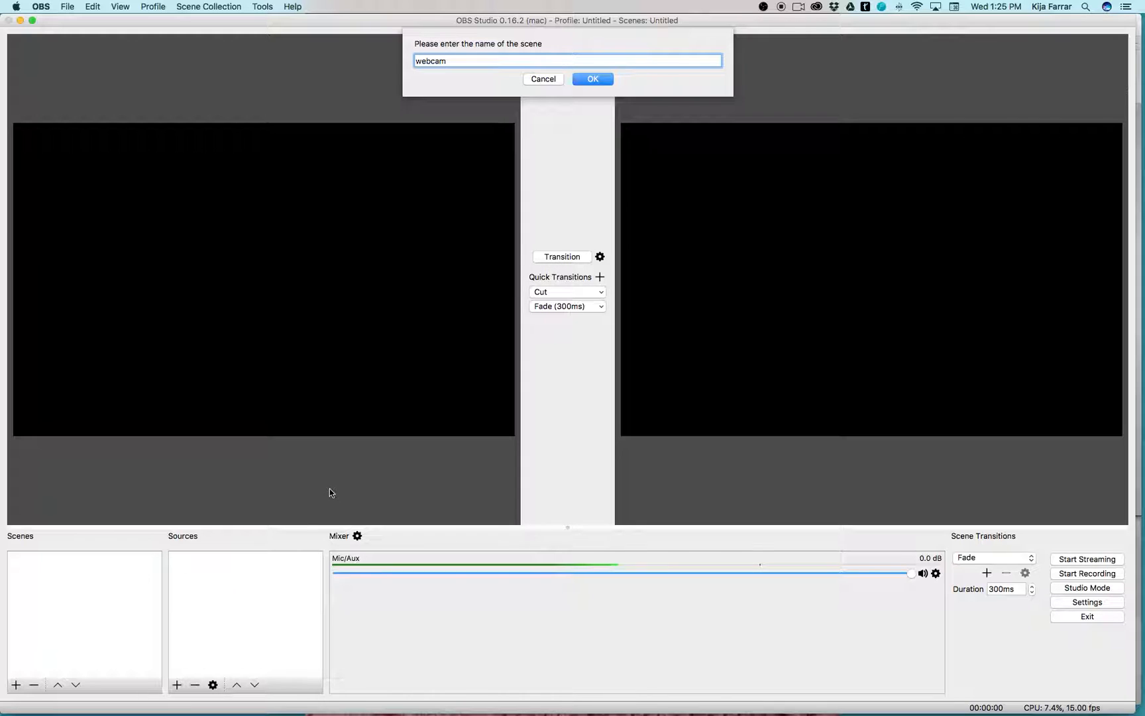
type("webcam")
left_click(581, 83)
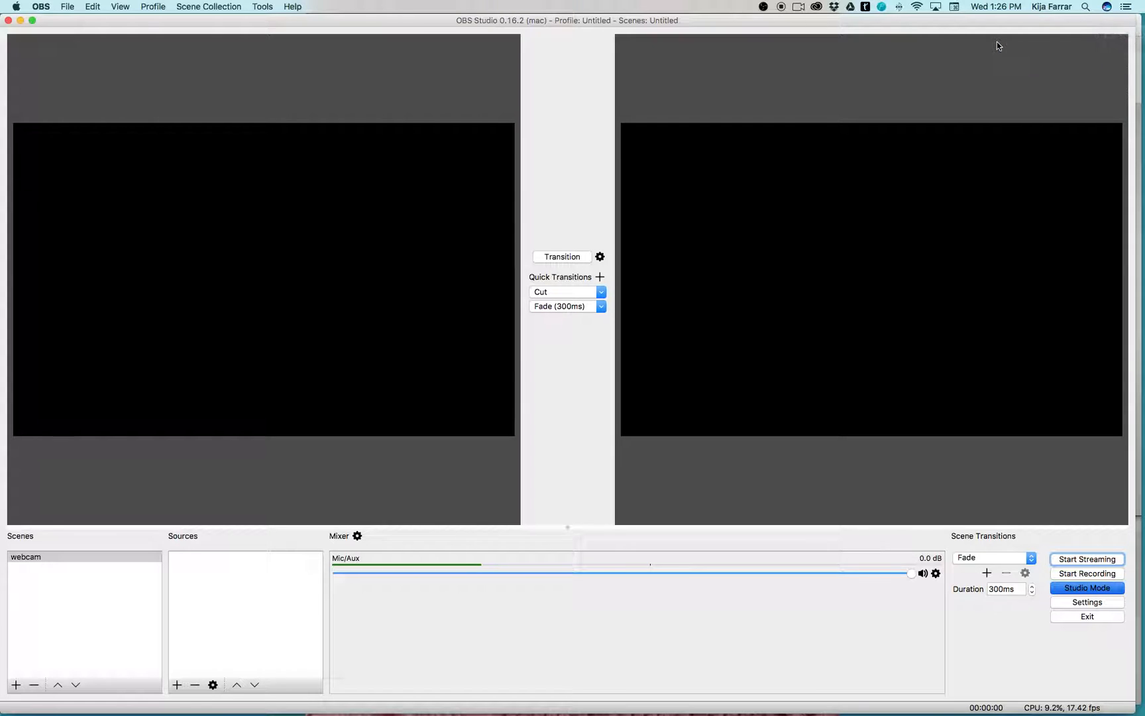
Add a Video Capture Device source named "camera" using Display iSight, and enlarge its picture to the full width of the canvas.
left_click(176, 685)
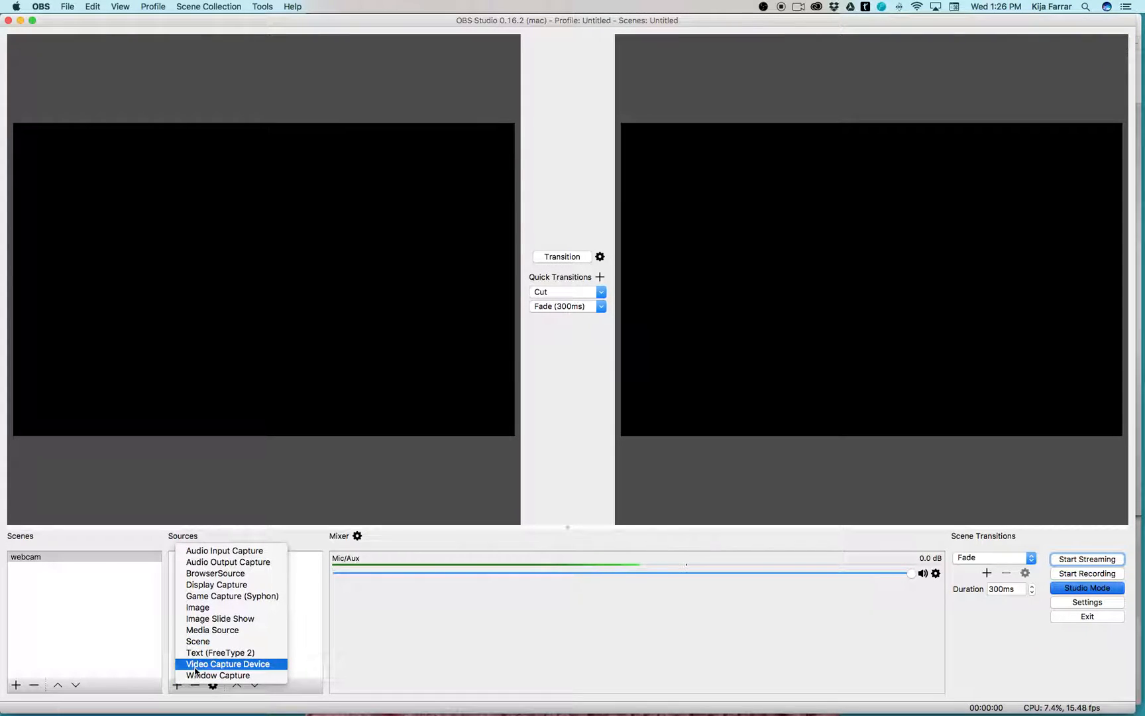
left_click(195, 665)
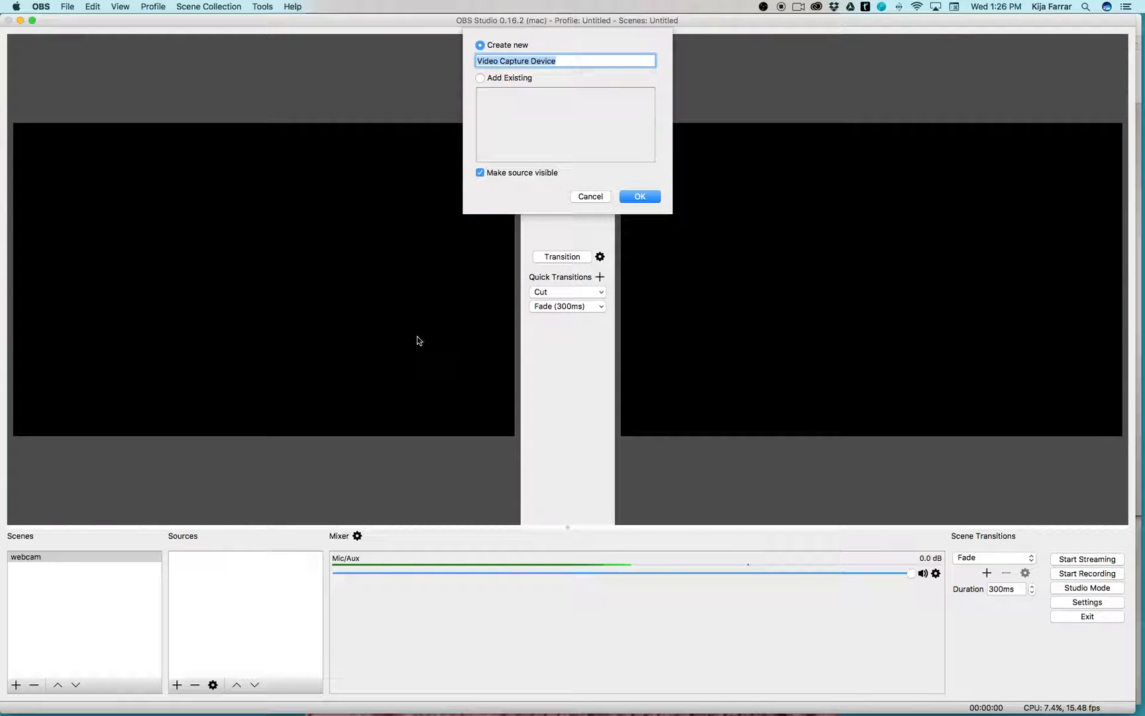
type("camera")
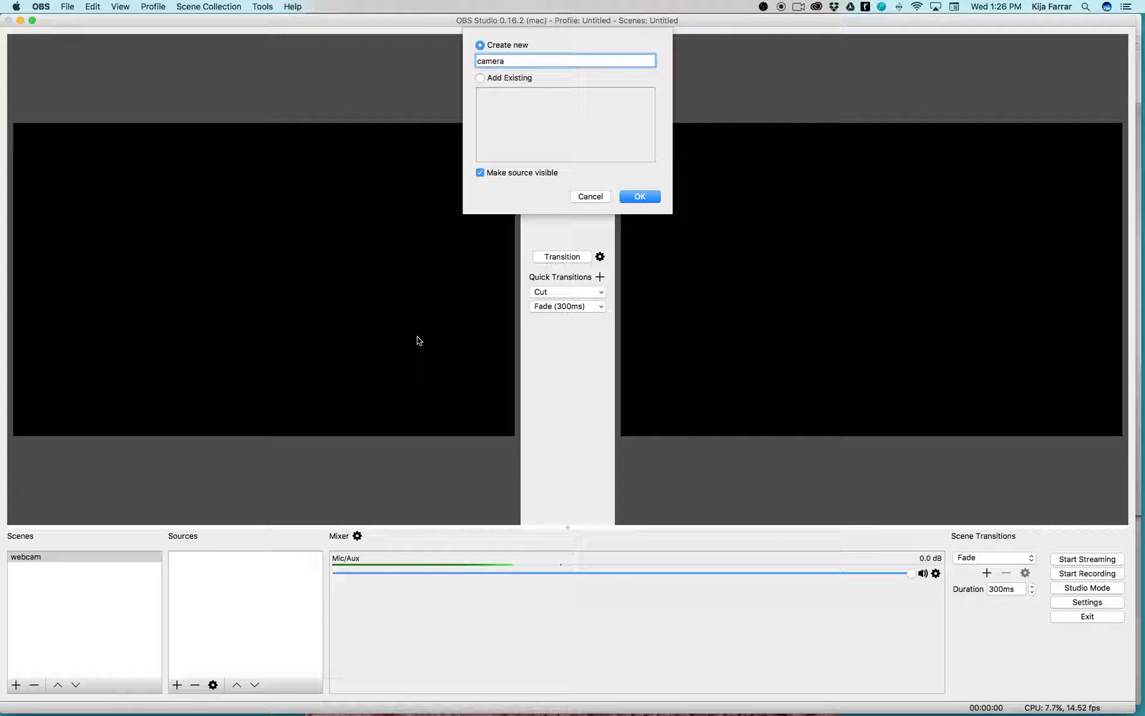
left_click(631, 200)
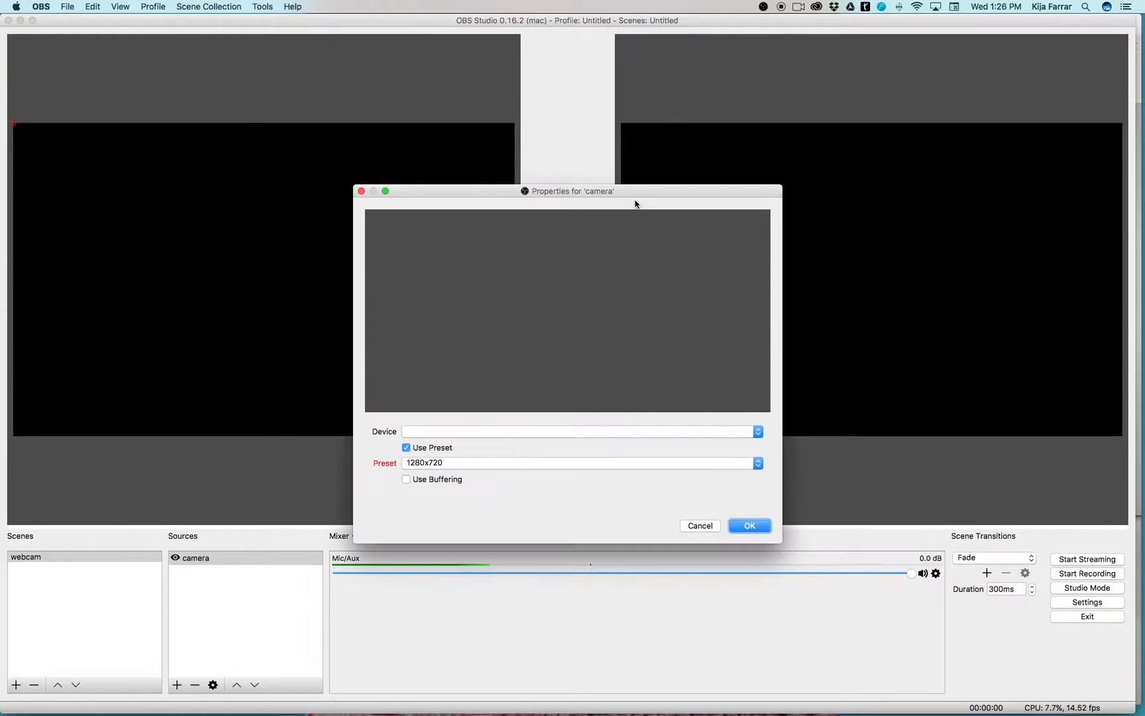
left_click(756, 435)
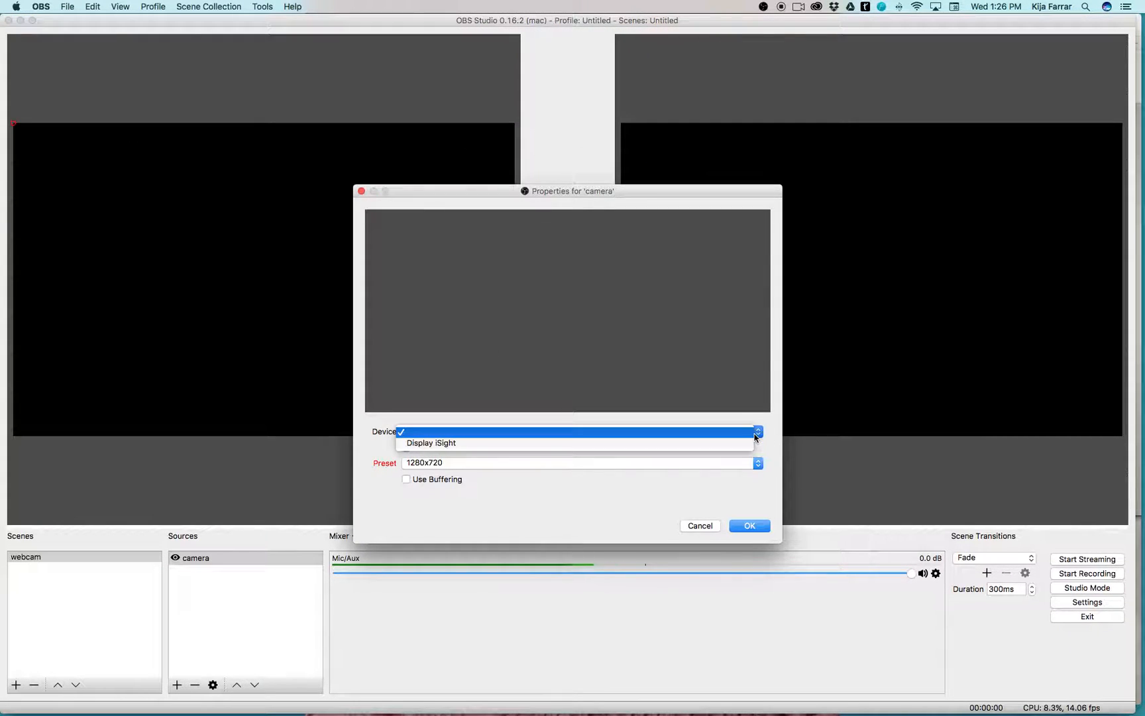
left_click(734, 444)
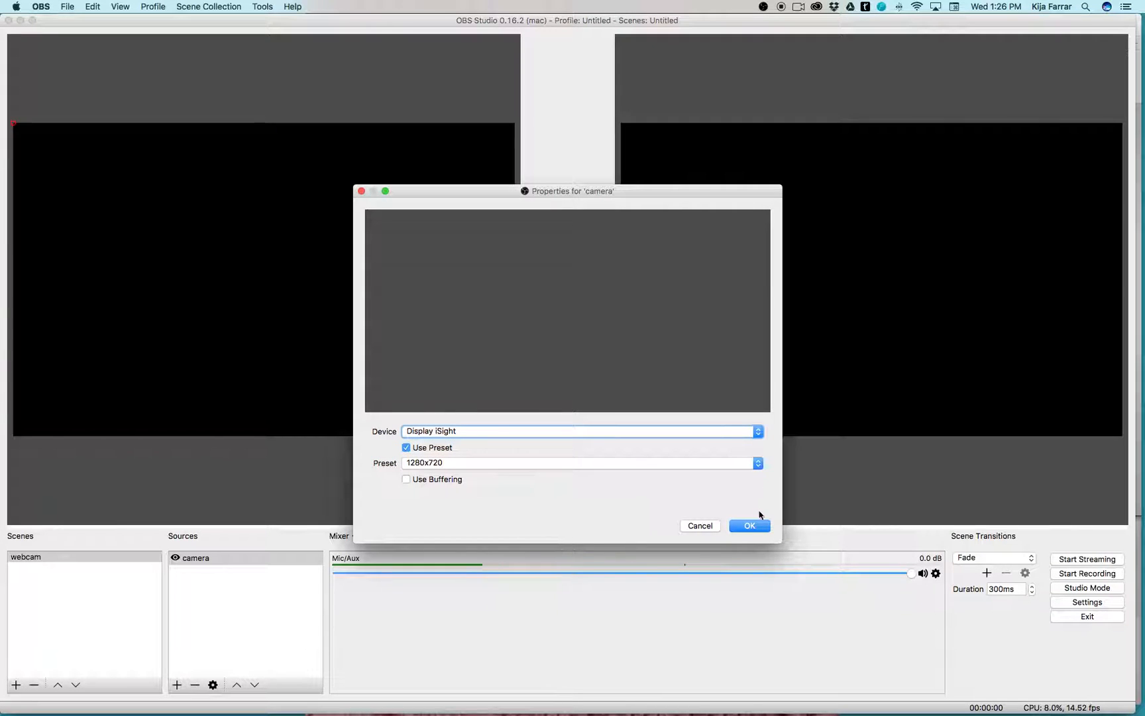
left_click(750, 525)
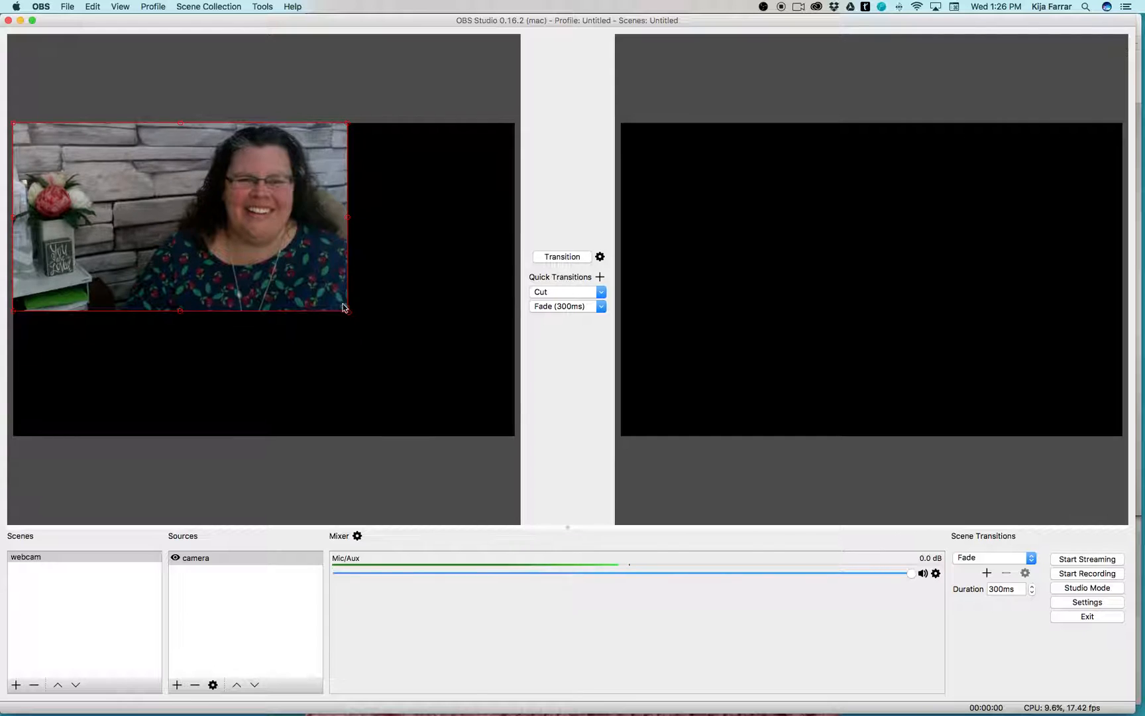
left_click_drag(347, 310, 514, 399)
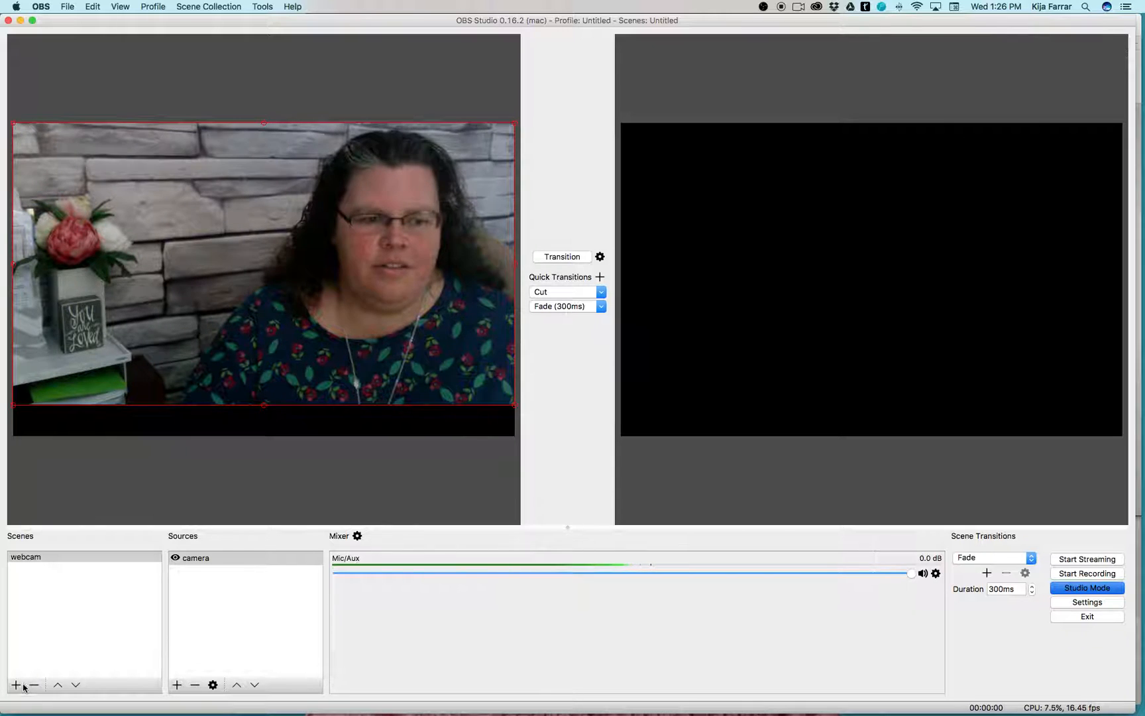
Add a new Image source to the webcam scene and browse to the images folder inside OBS for its file.
left_click(176, 683)
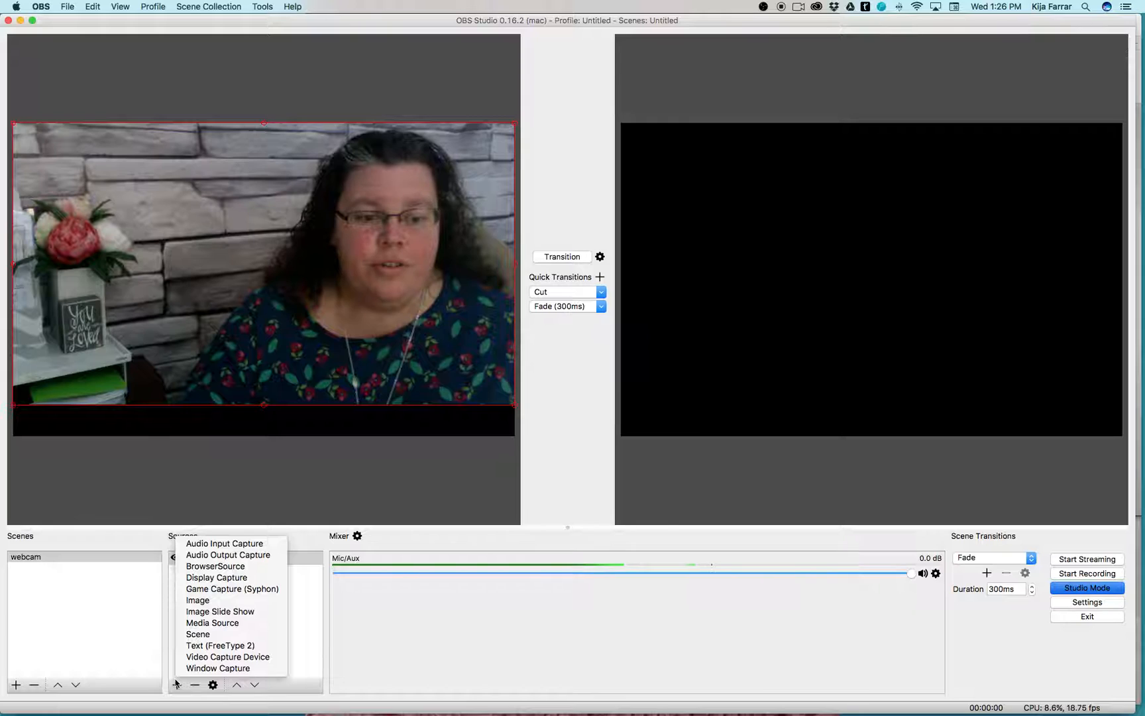
left_click(217, 600)
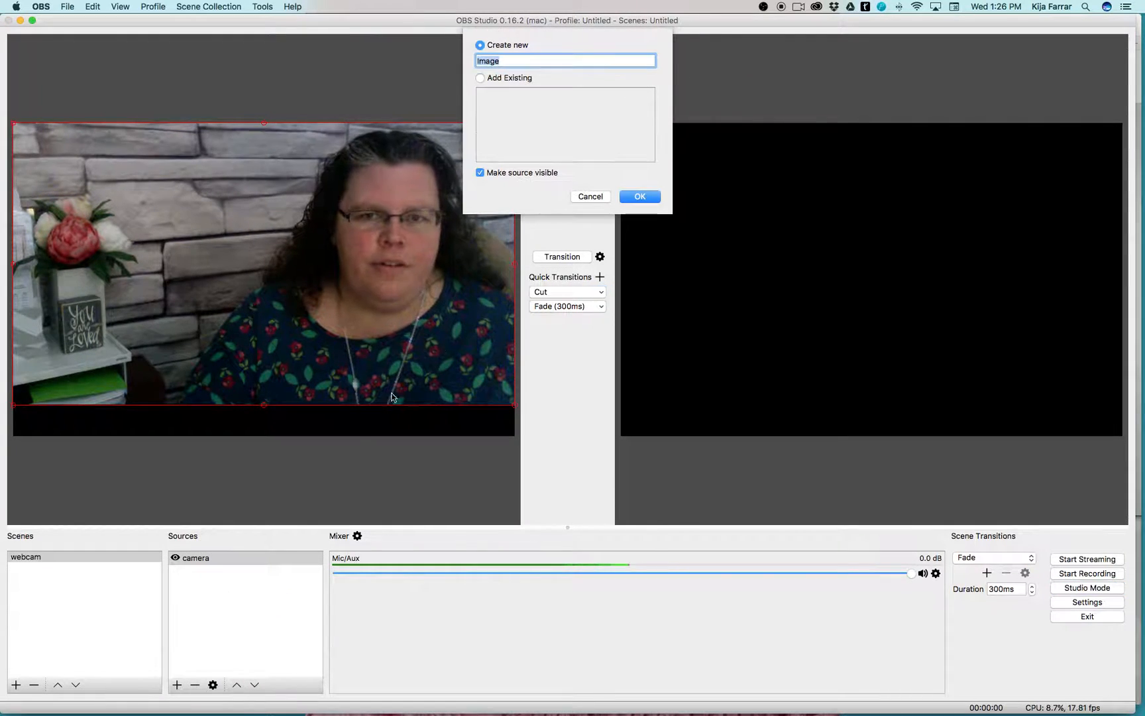
left_click(639, 196)
left_click(738, 439)
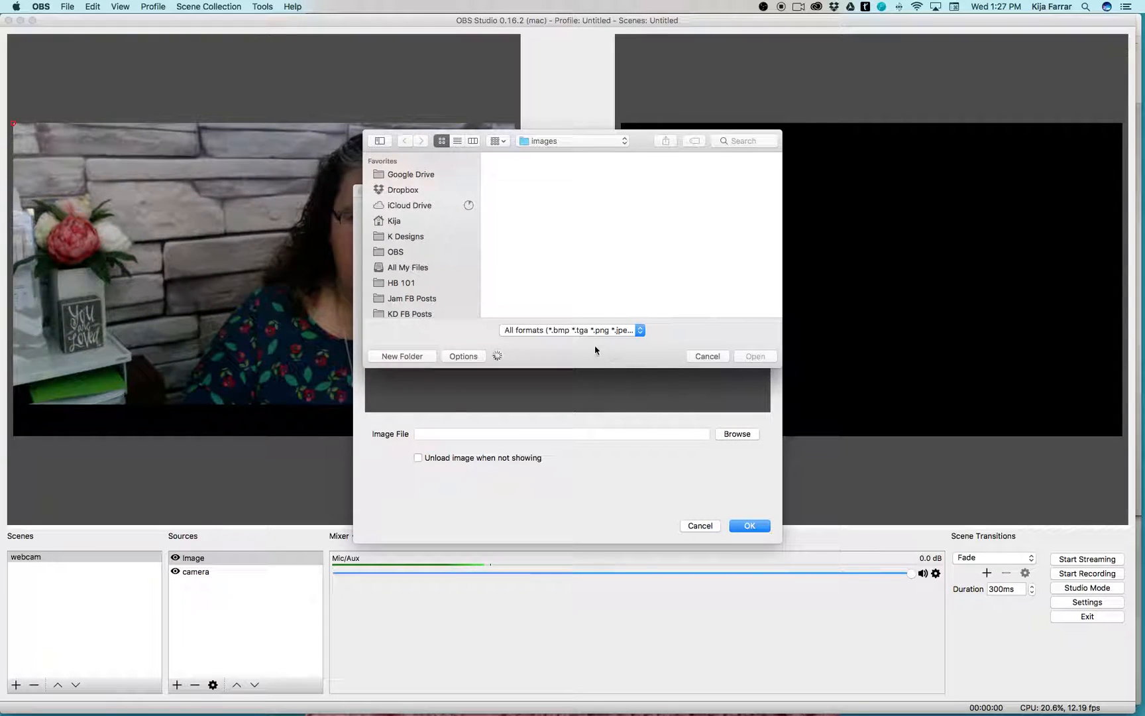
left_click(396, 252)
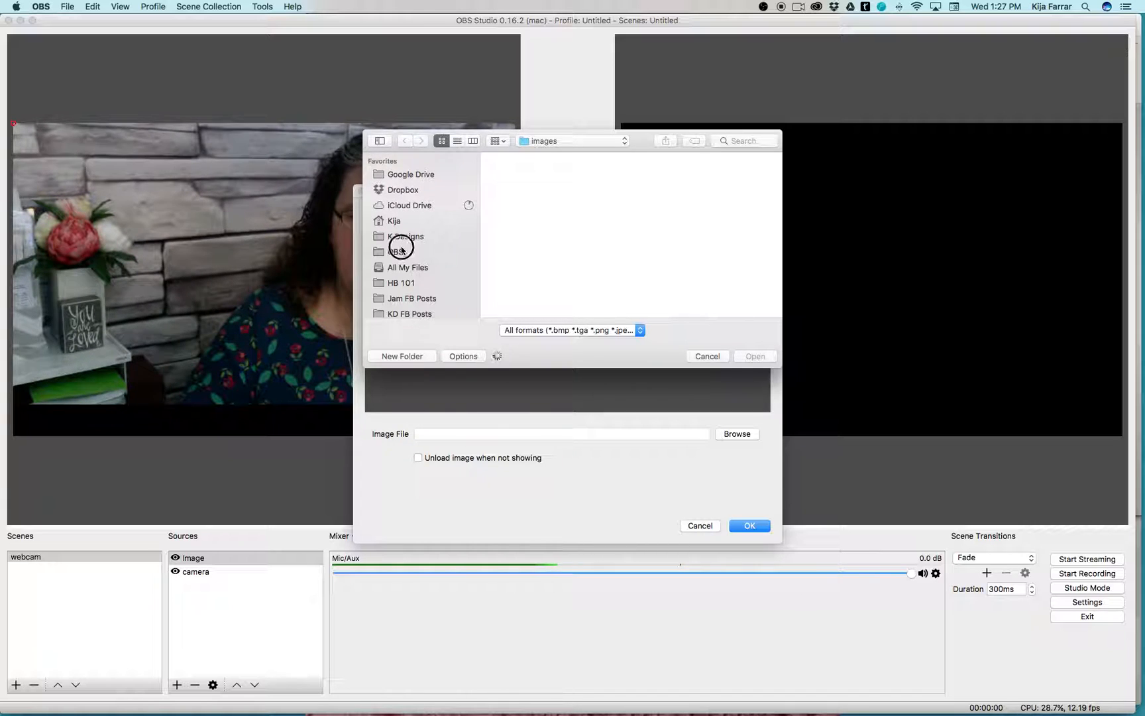
left_click(501, 211)
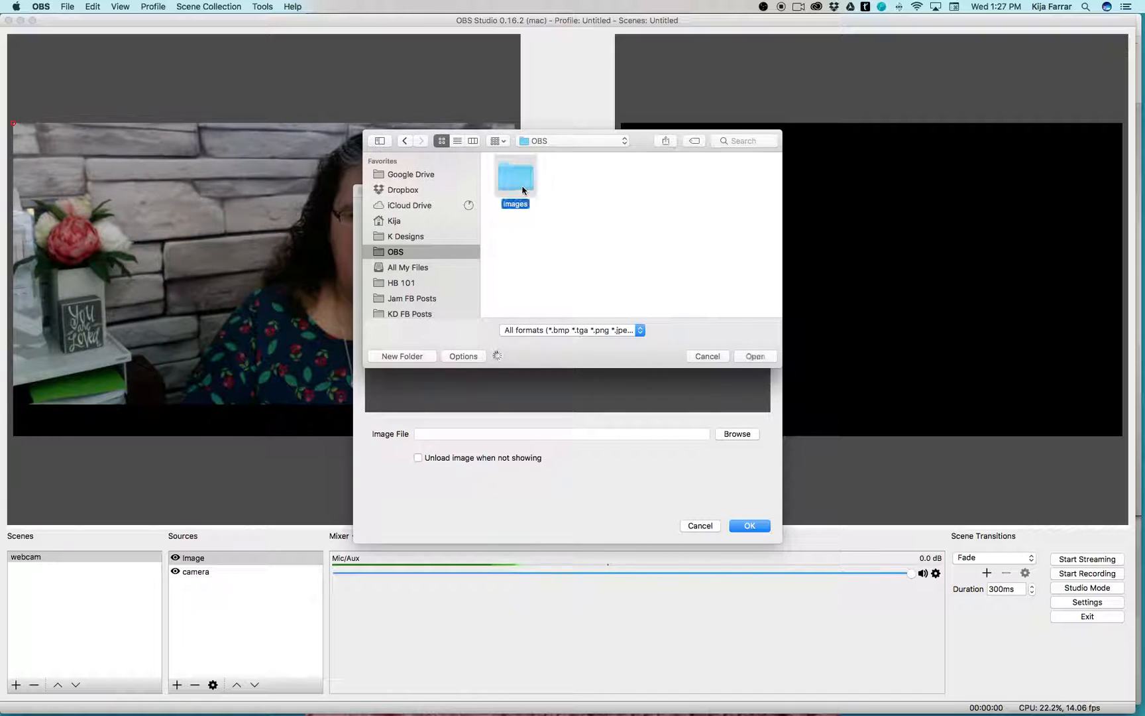
double_click(523, 184)
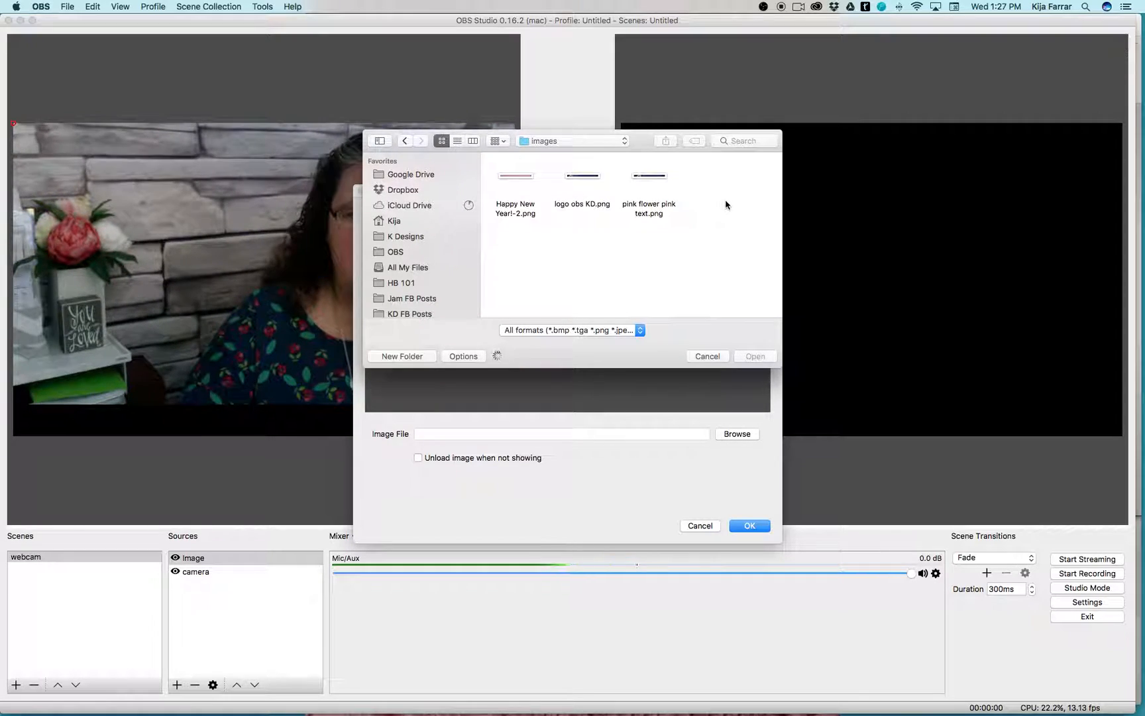
Select New OBS LOGO.png as the image source's file and accept its properties.
left_click(733, 181)
double_click(734, 181)
left_click(721, 438)
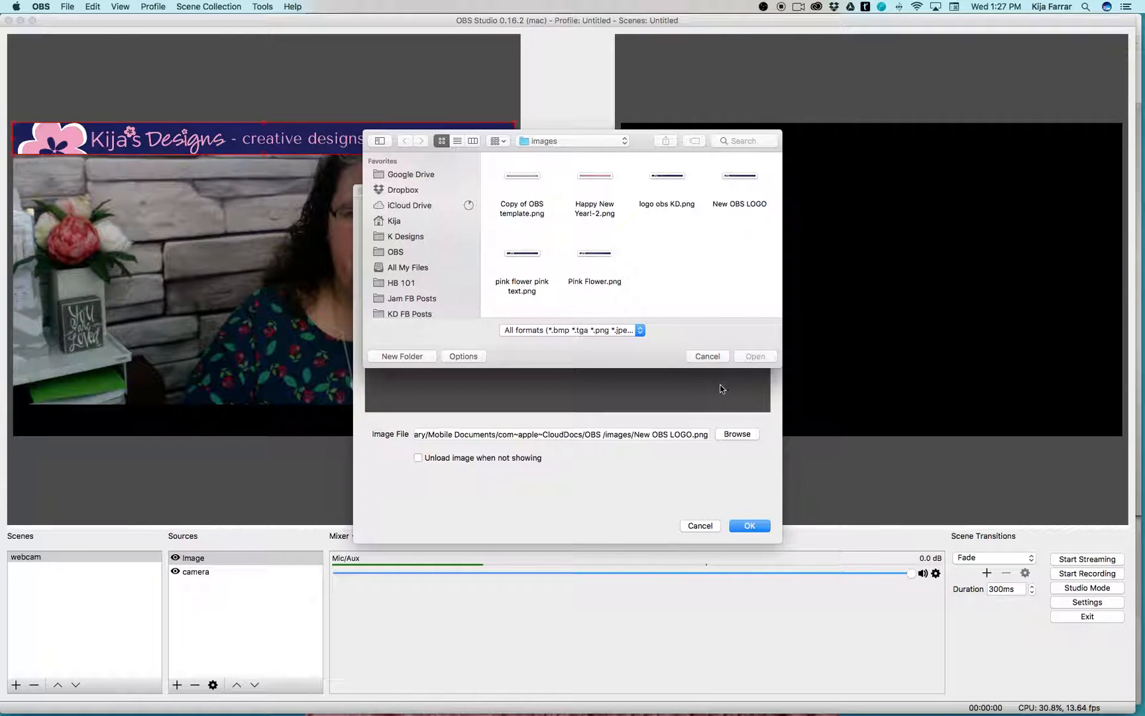
left_click(751, 525)
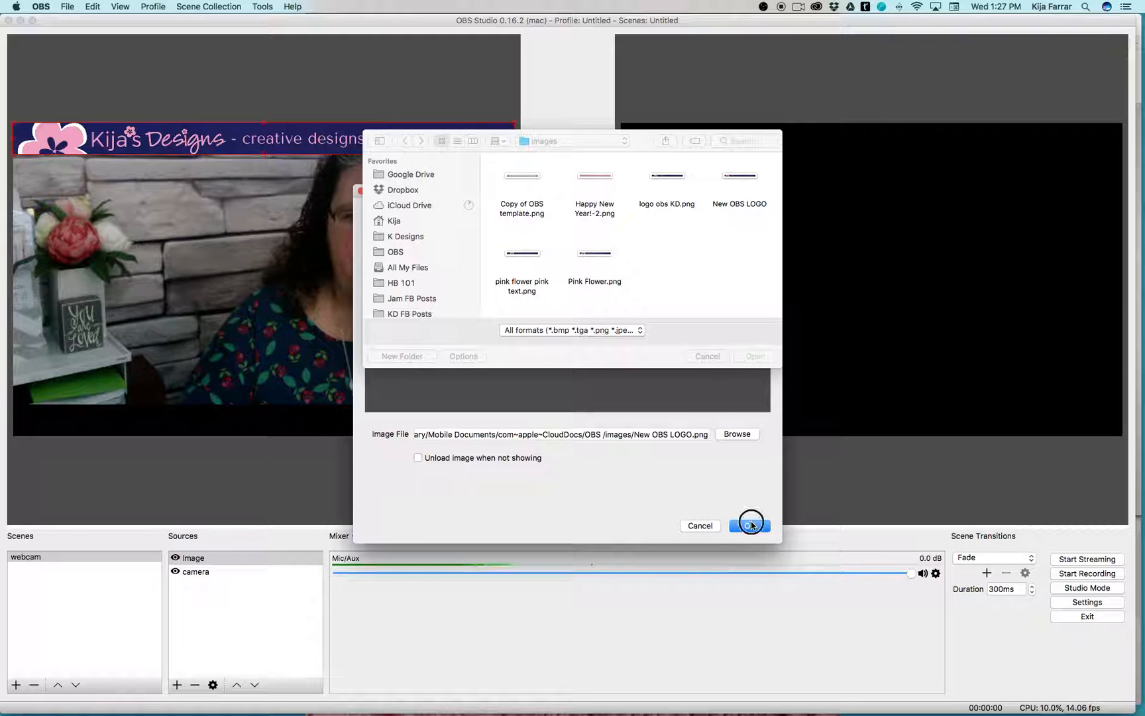
left_click(743, 175)
double_click(741, 176)
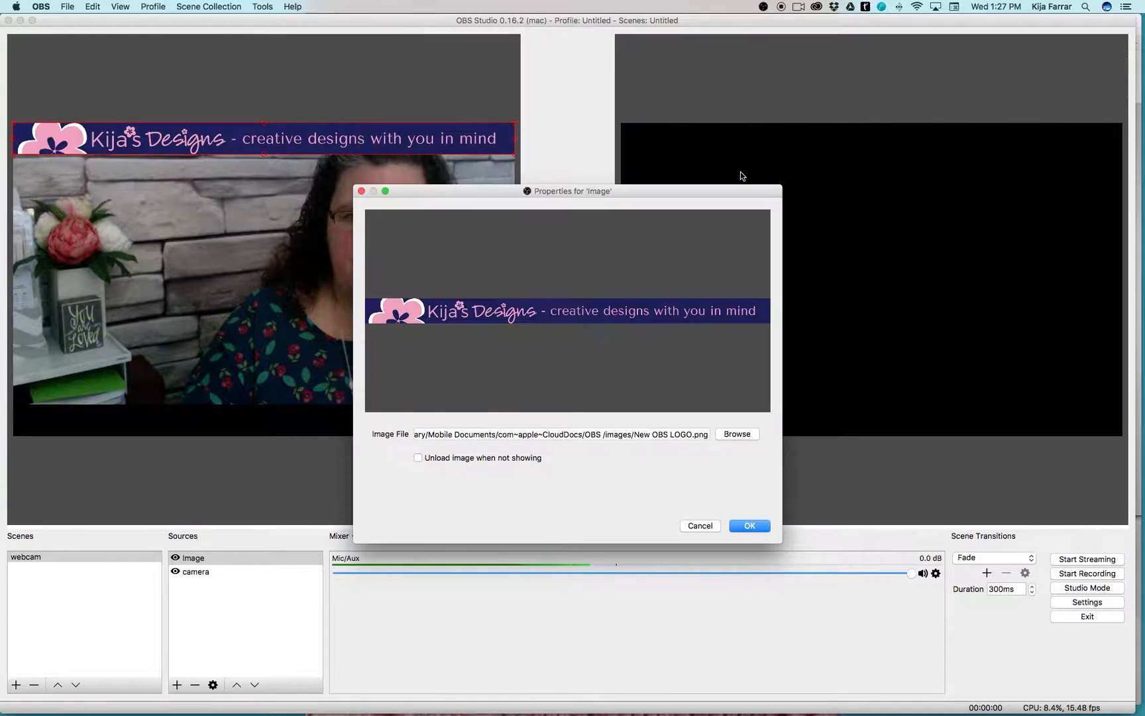
left_click(751, 527)
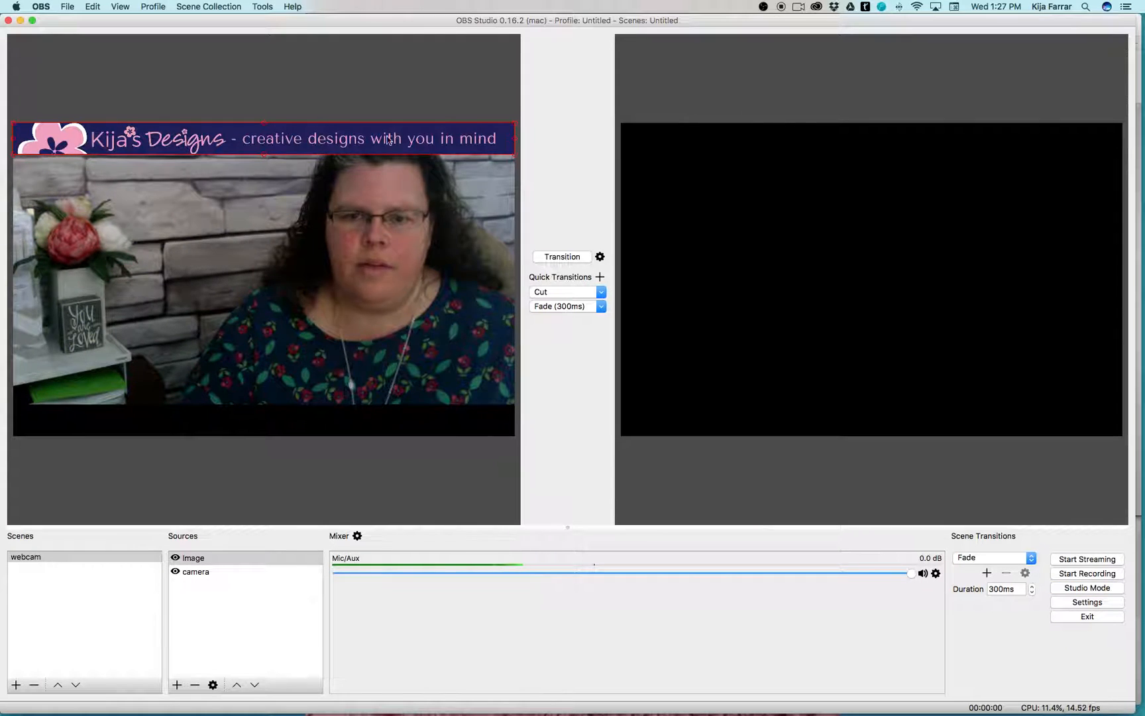
Move the logo banner to the bottom edge of the canvas, and transition the webcam scene to the program output.
left_click_drag(311, 147, 312, 429)
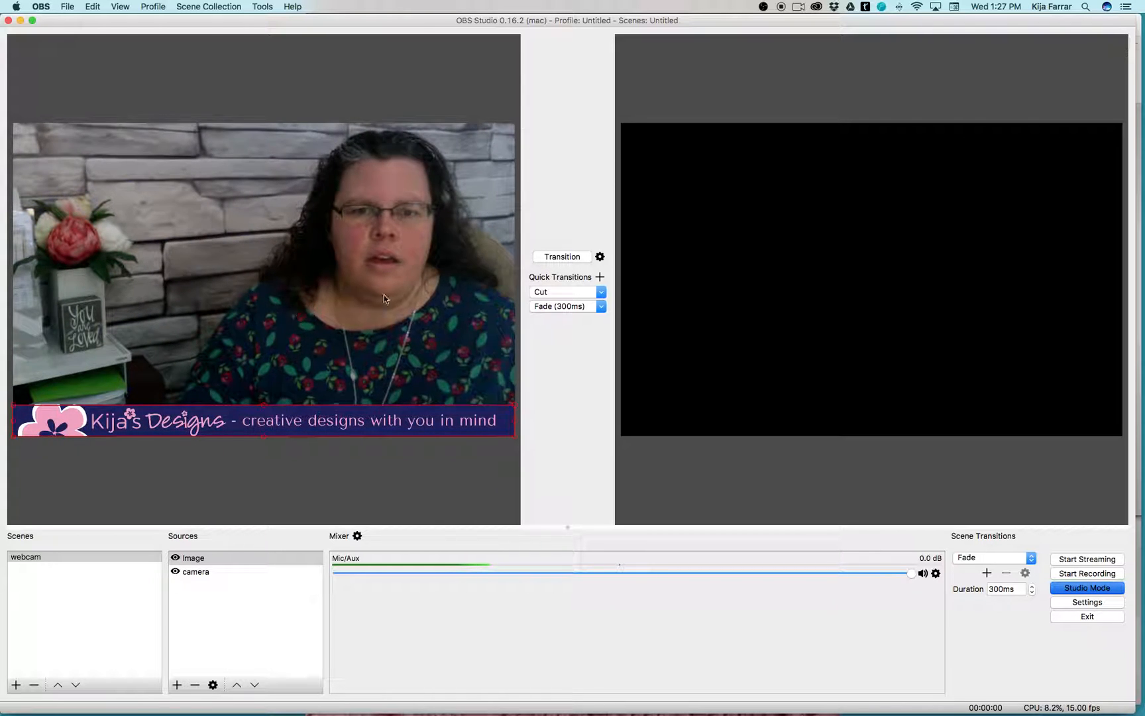
left_click(563, 258)
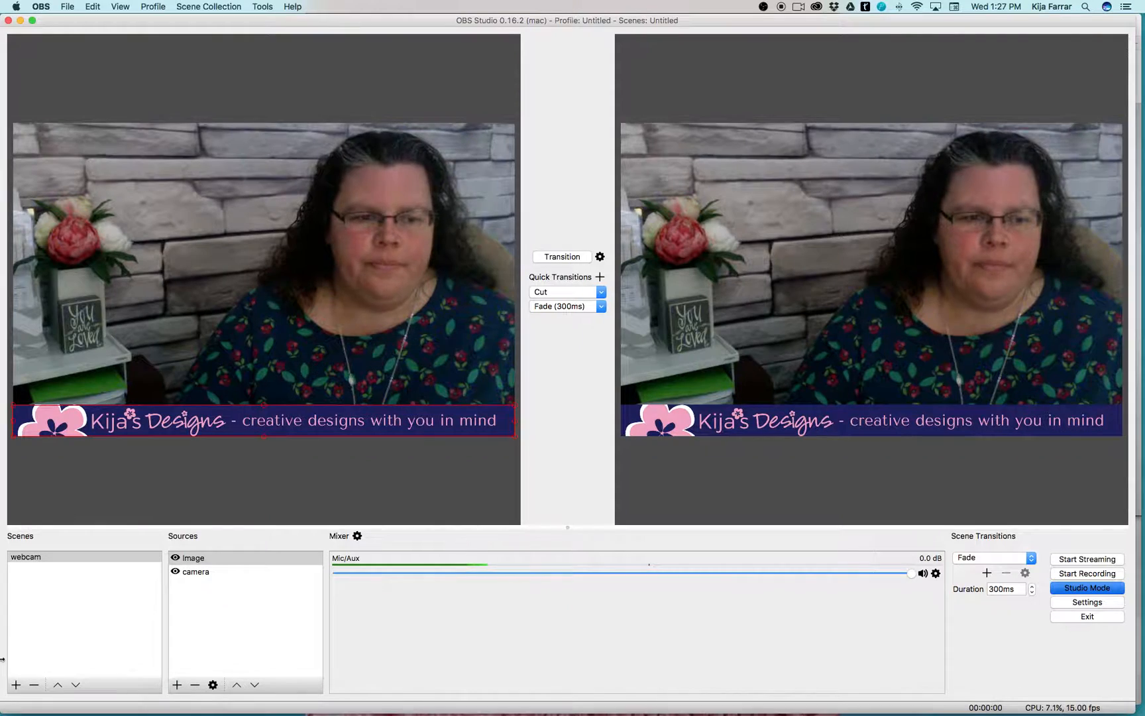
Create a second scene named "safari".
left_click(16, 684)
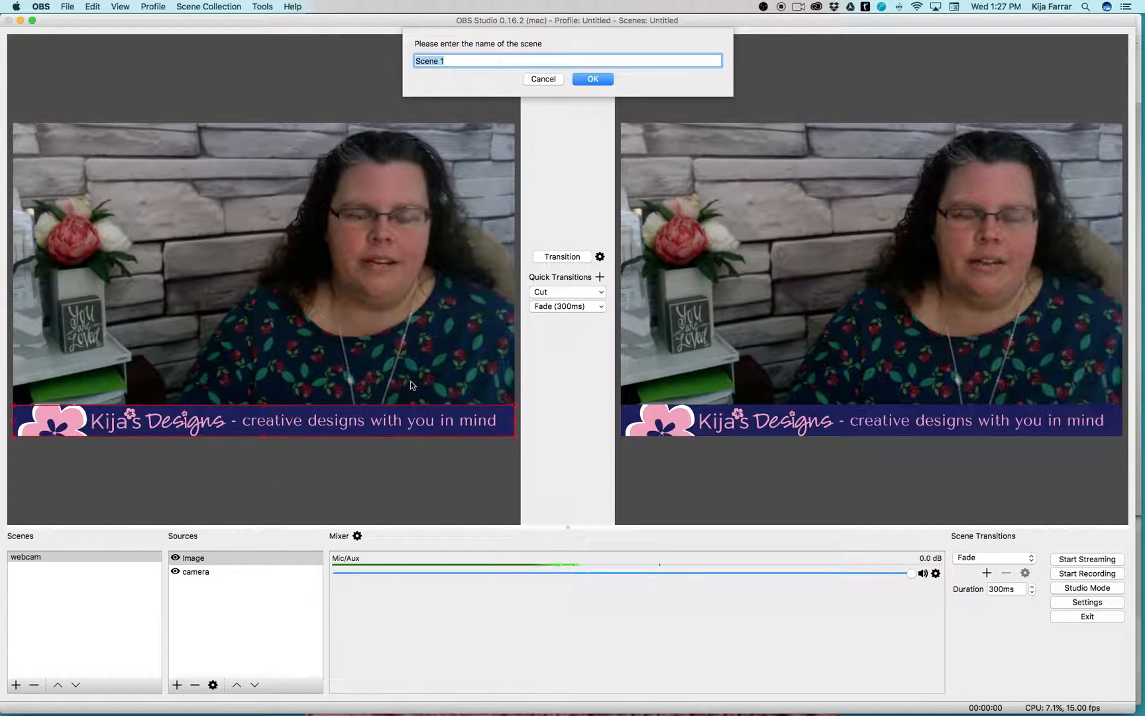
type("safari")
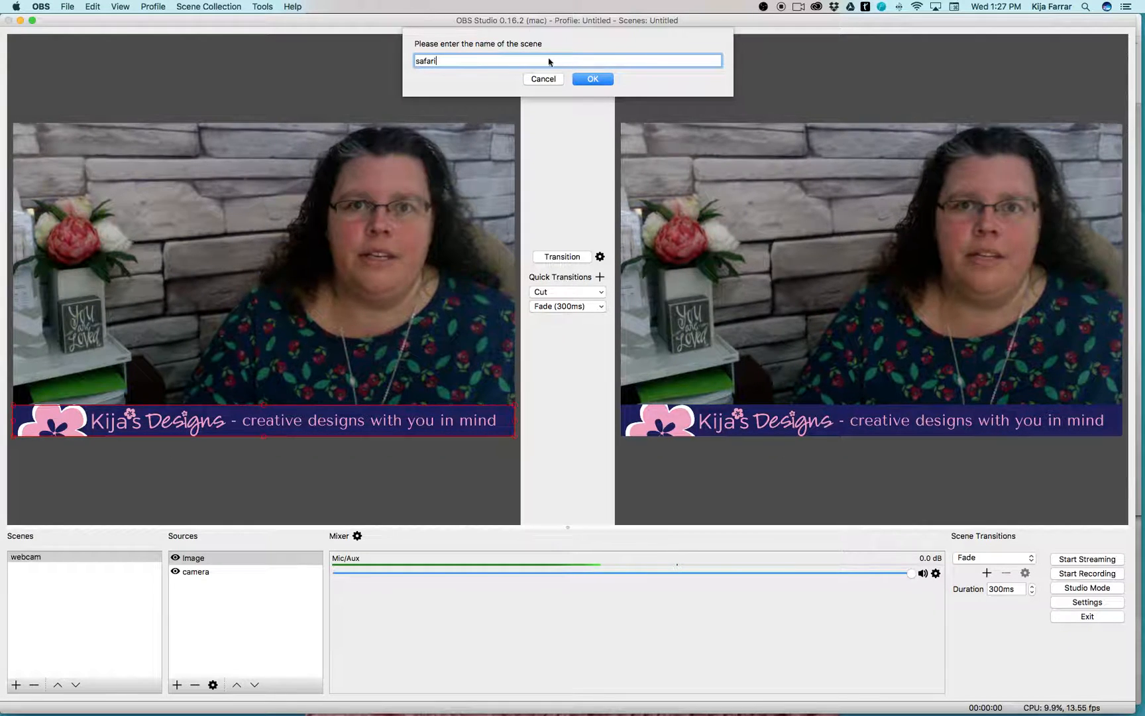
left_click(592, 78)
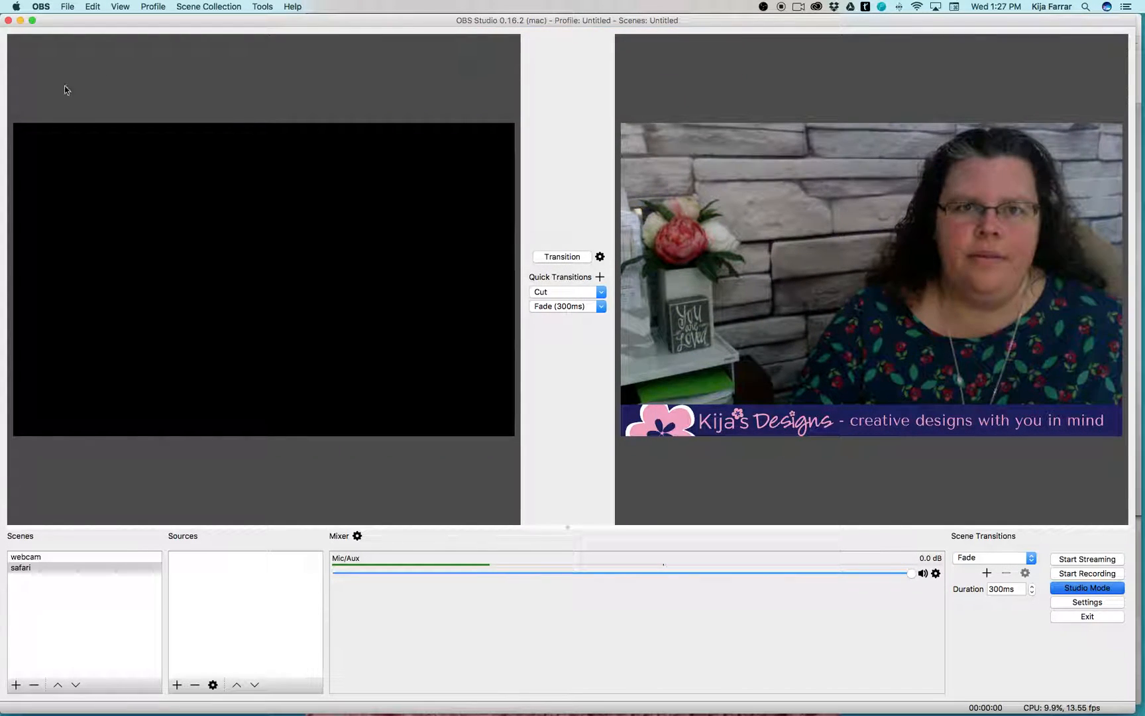
Add a new Window Capture source named "browser" to the safari scene.
left_click(177, 685)
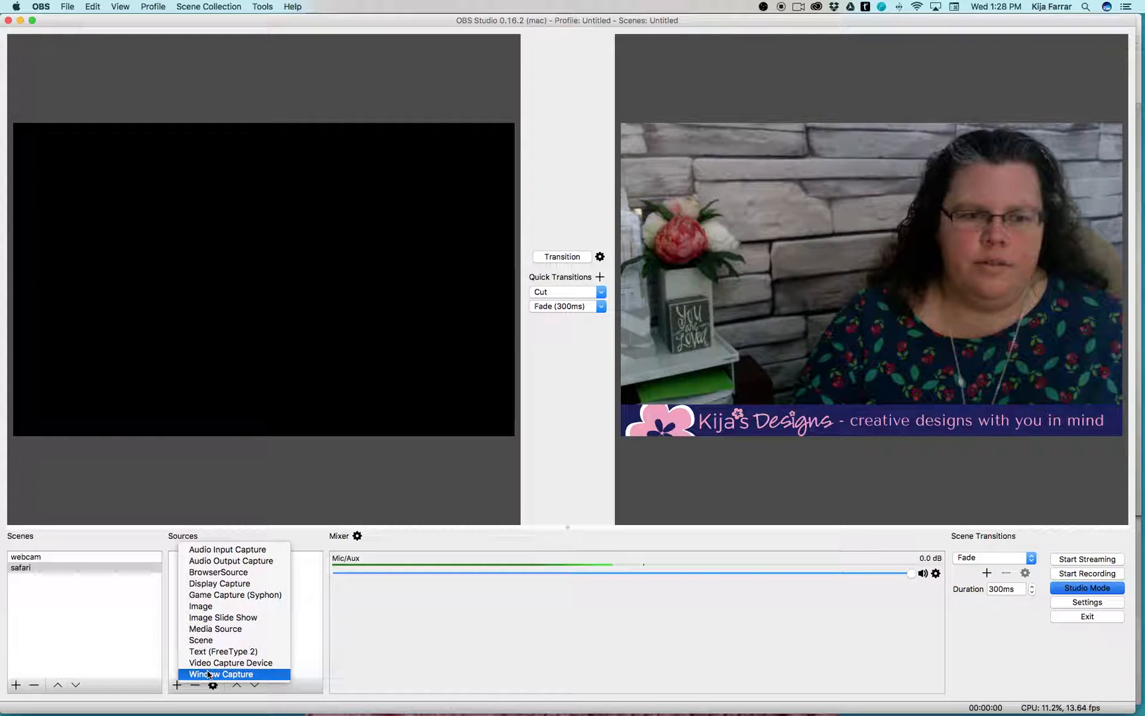
left_click(208, 674)
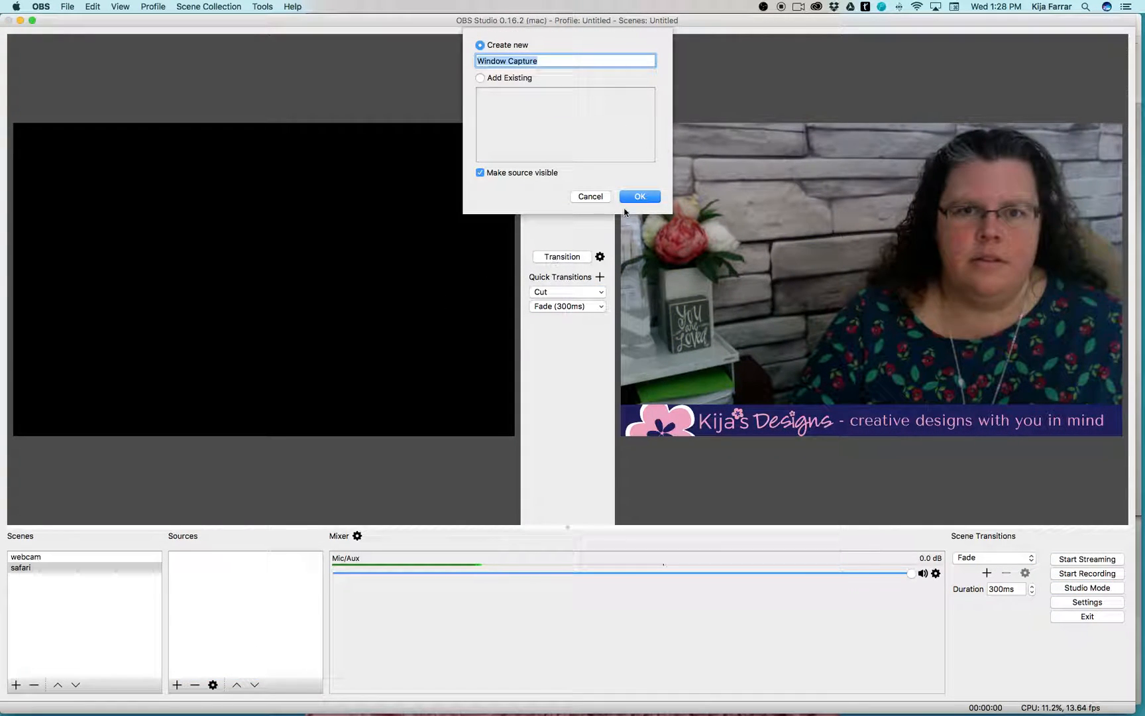
type("browser")
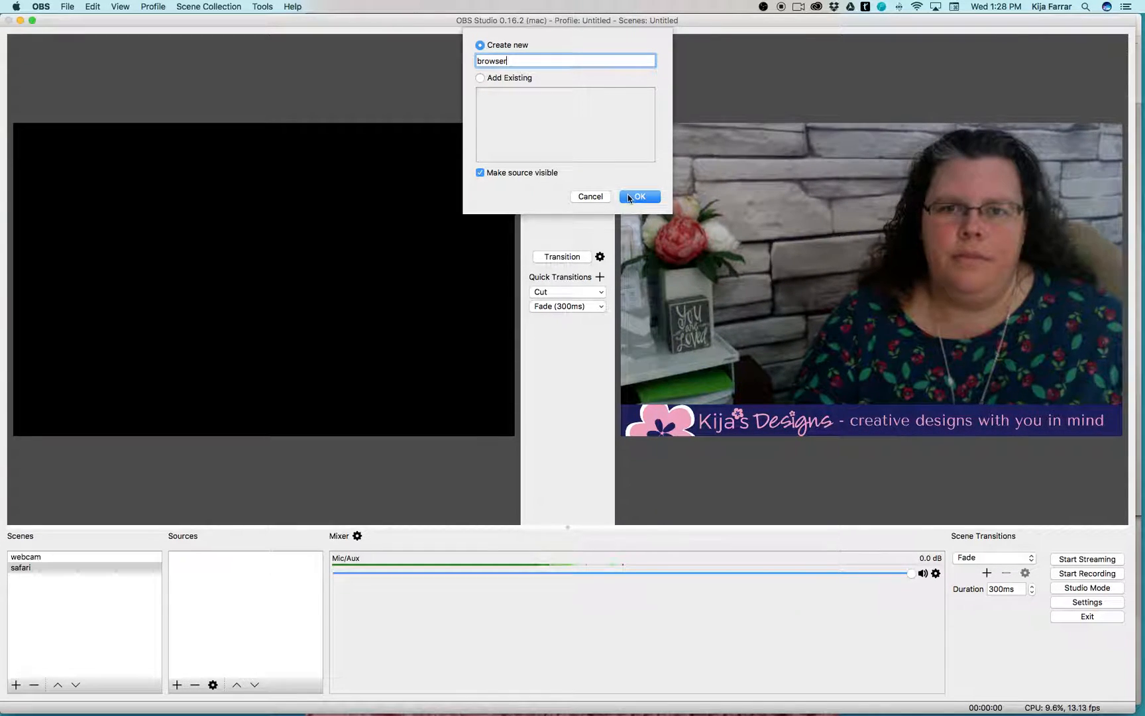
left_click(630, 197)
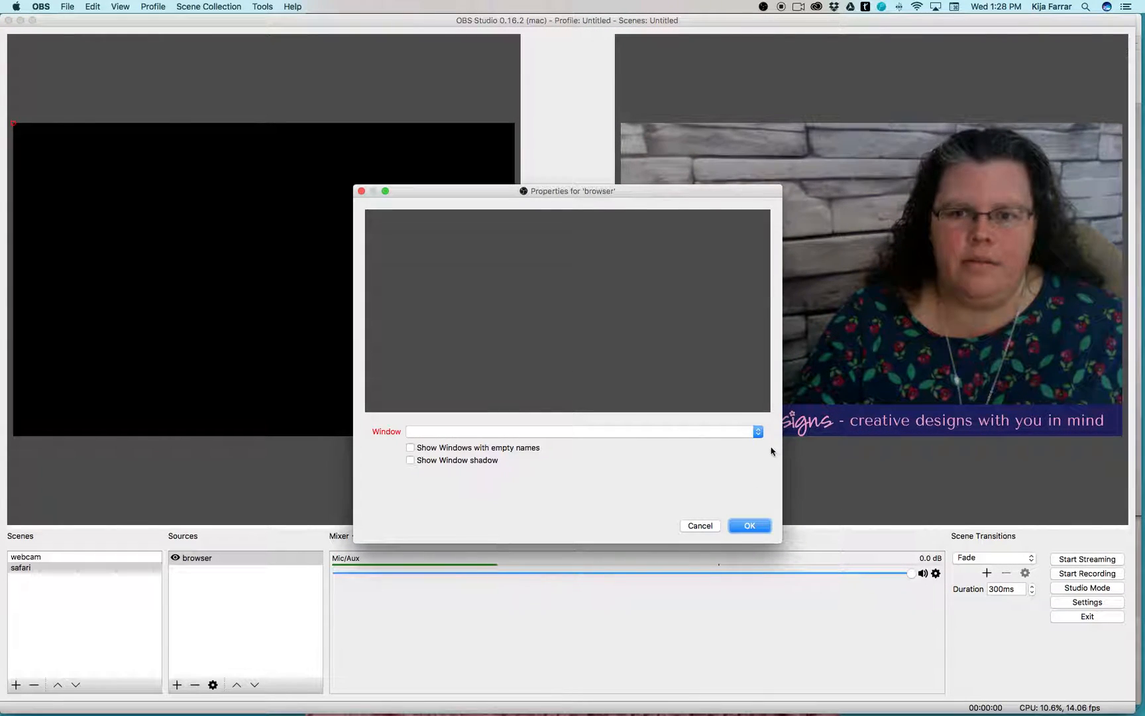
Set the browser source to capture the Safari window "Open Broadcaster Software | Home" and stretch it to the canvas width.
left_click(759, 434)
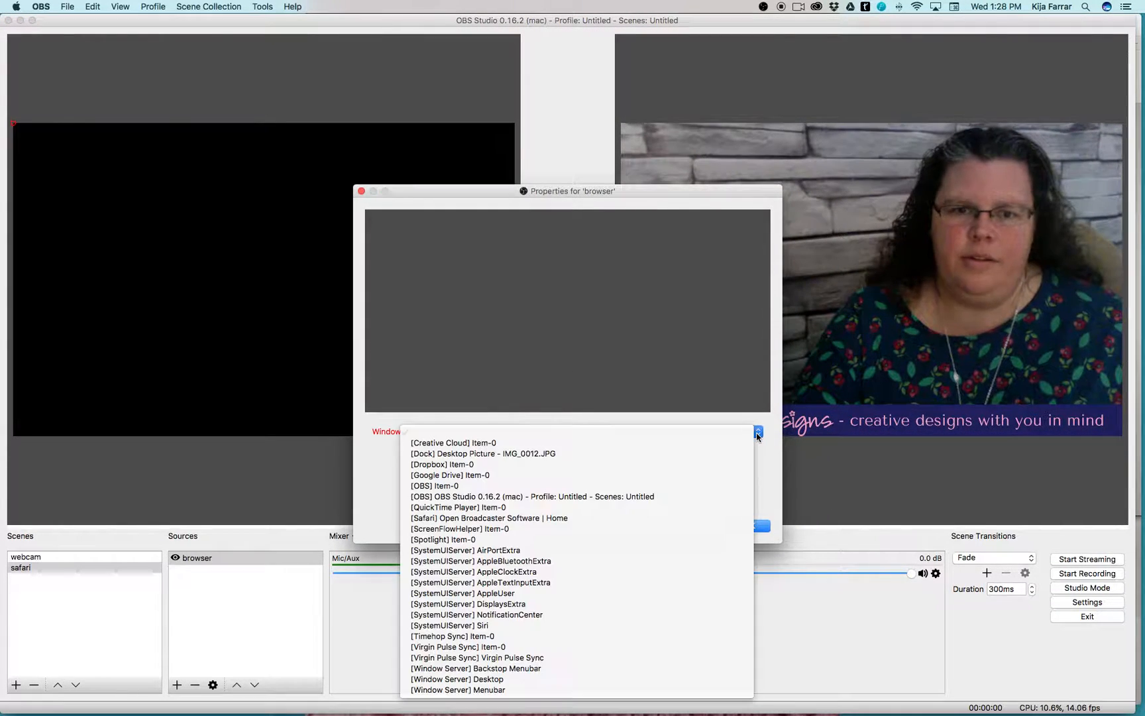
left_click(616, 517)
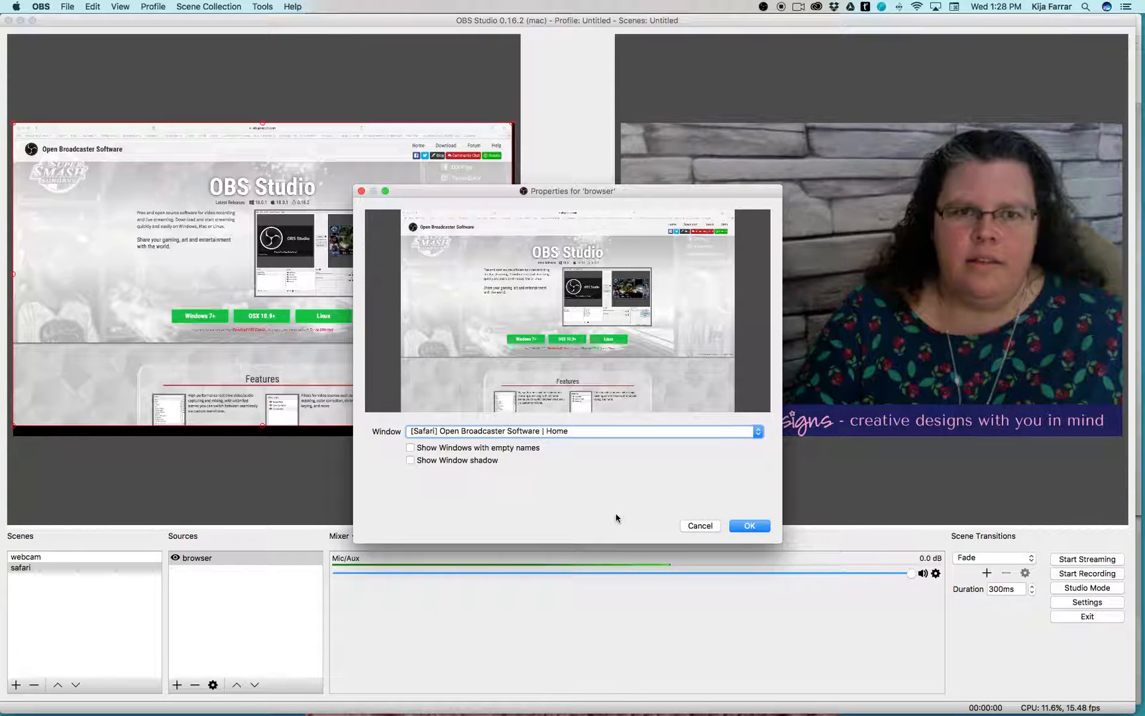
left_click(750, 526)
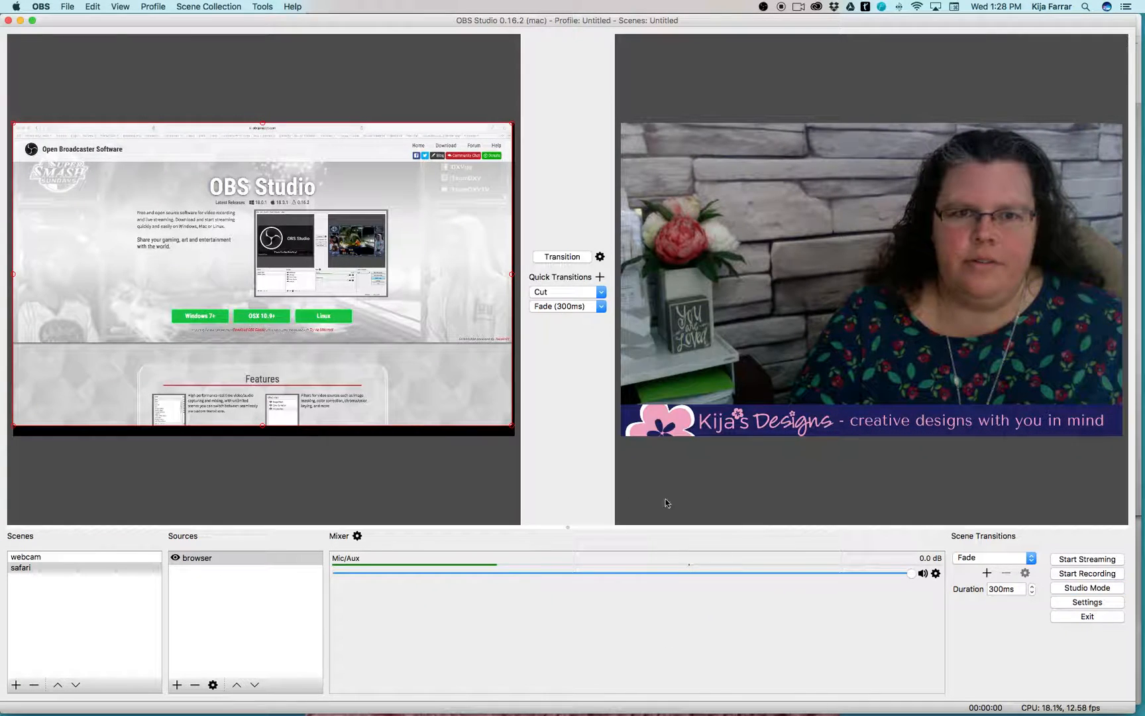
left_click_drag(513, 427, 511, 428)
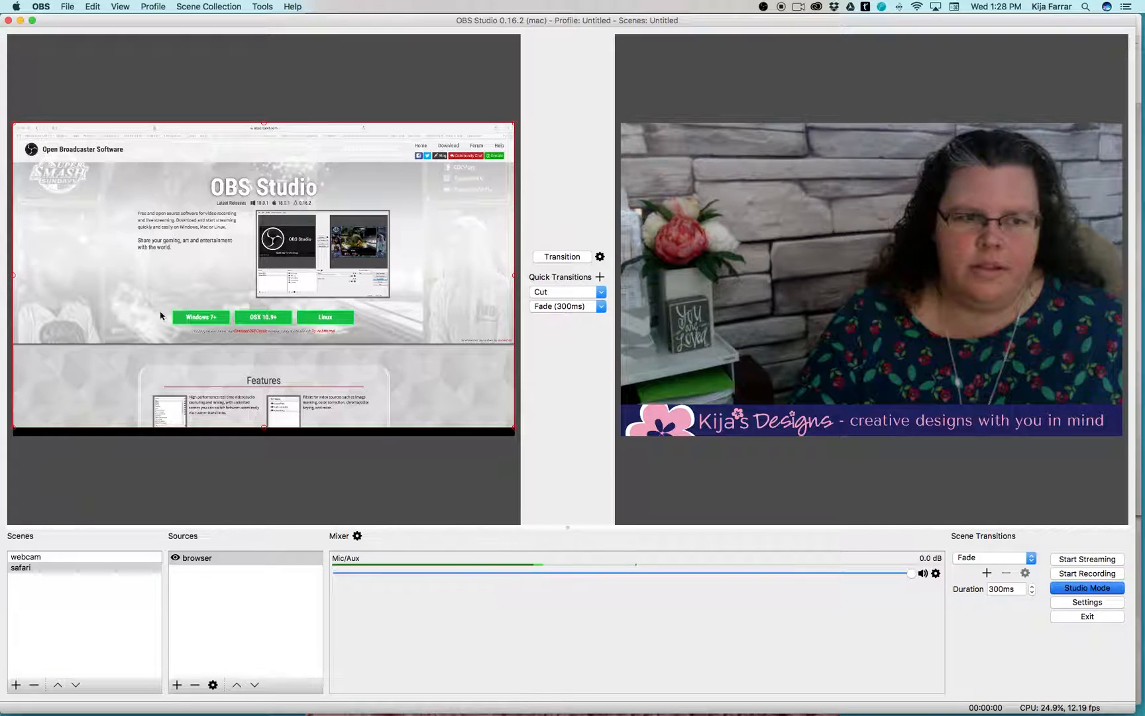
Add a new Image source with the default name to the safari scene and browse for its image file.
left_click(177, 684)
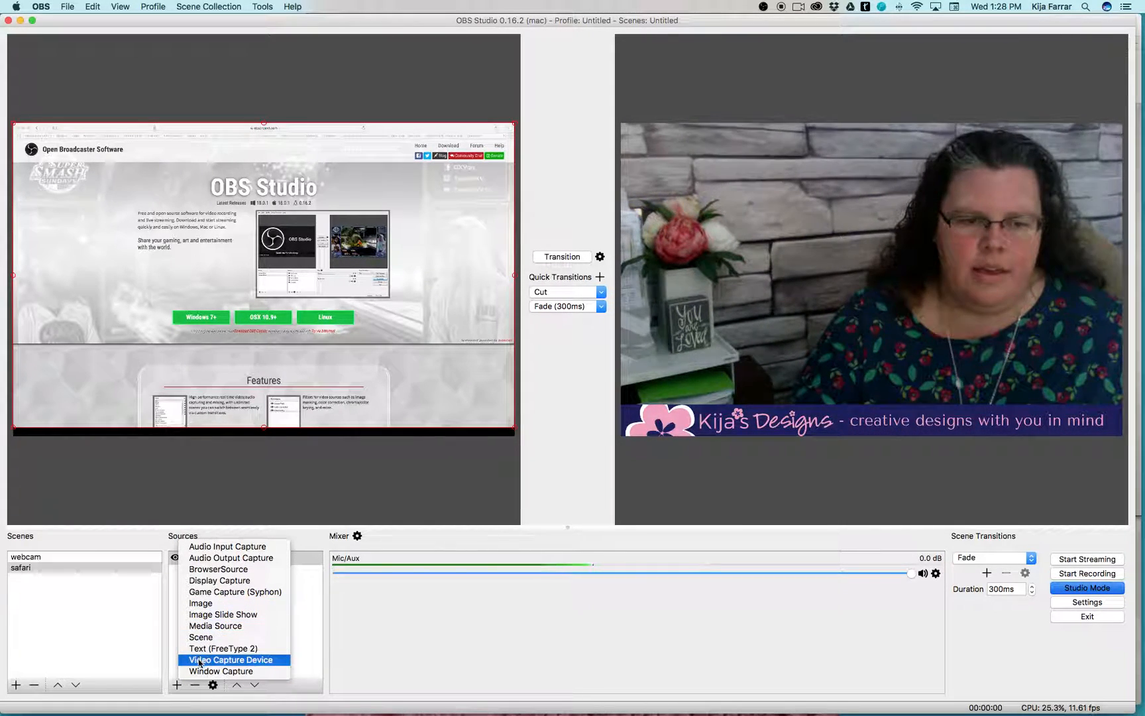
left_click(200, 604)
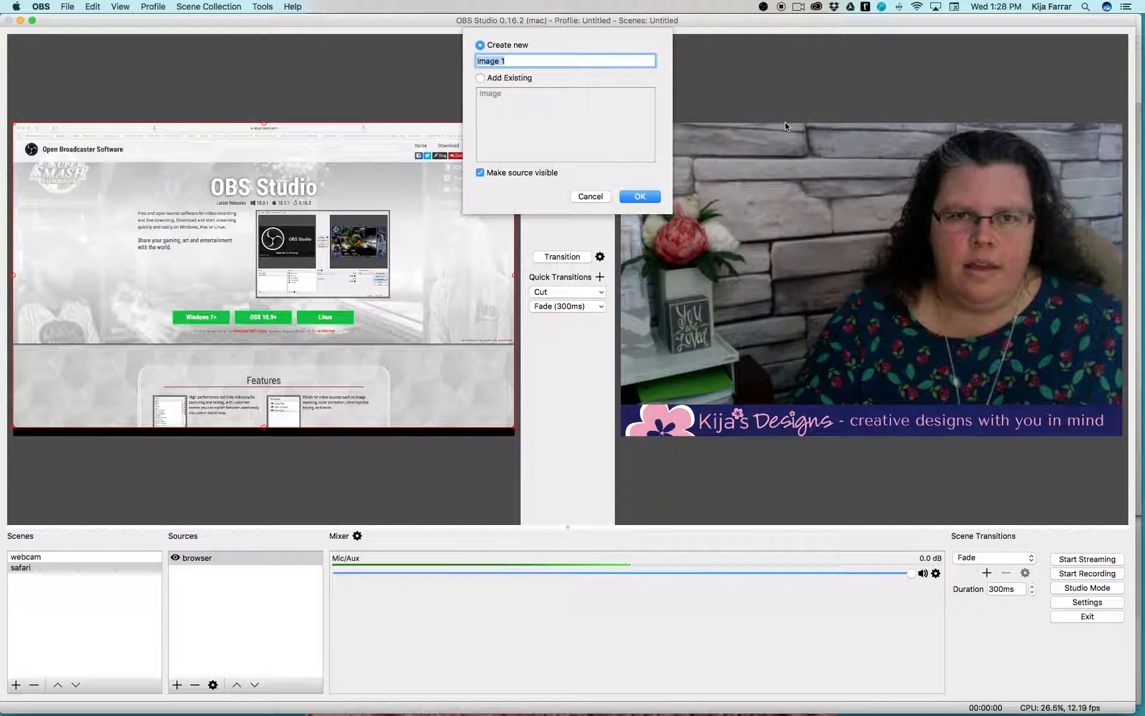
left_click(641, 195)
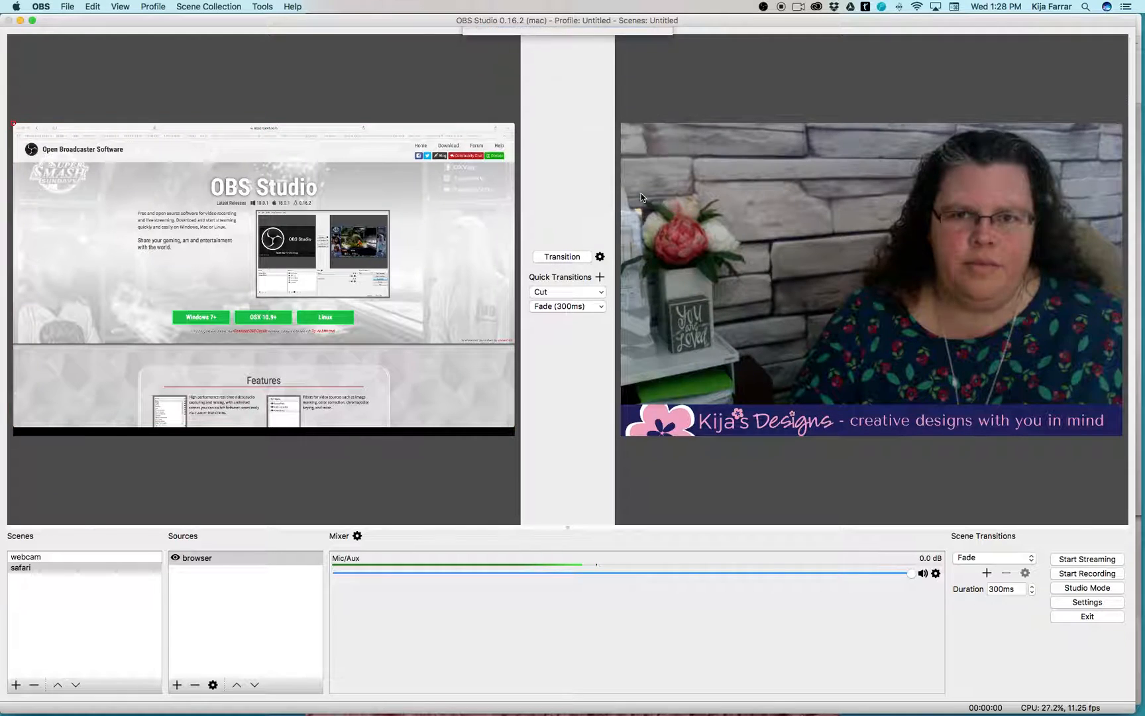
left_click(743, 441)
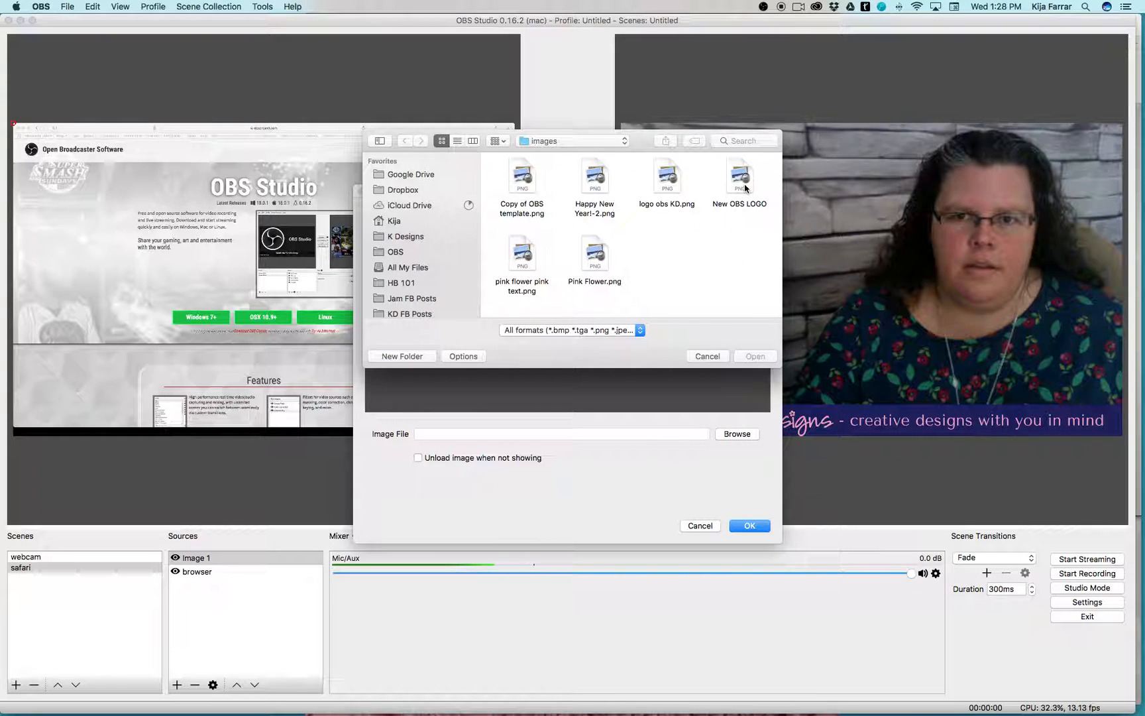
Load New OBS LOGO into the image source and place the banner along the bottom edge of the preview canvas.
left_click(745, 188)
double_click(745, 187)
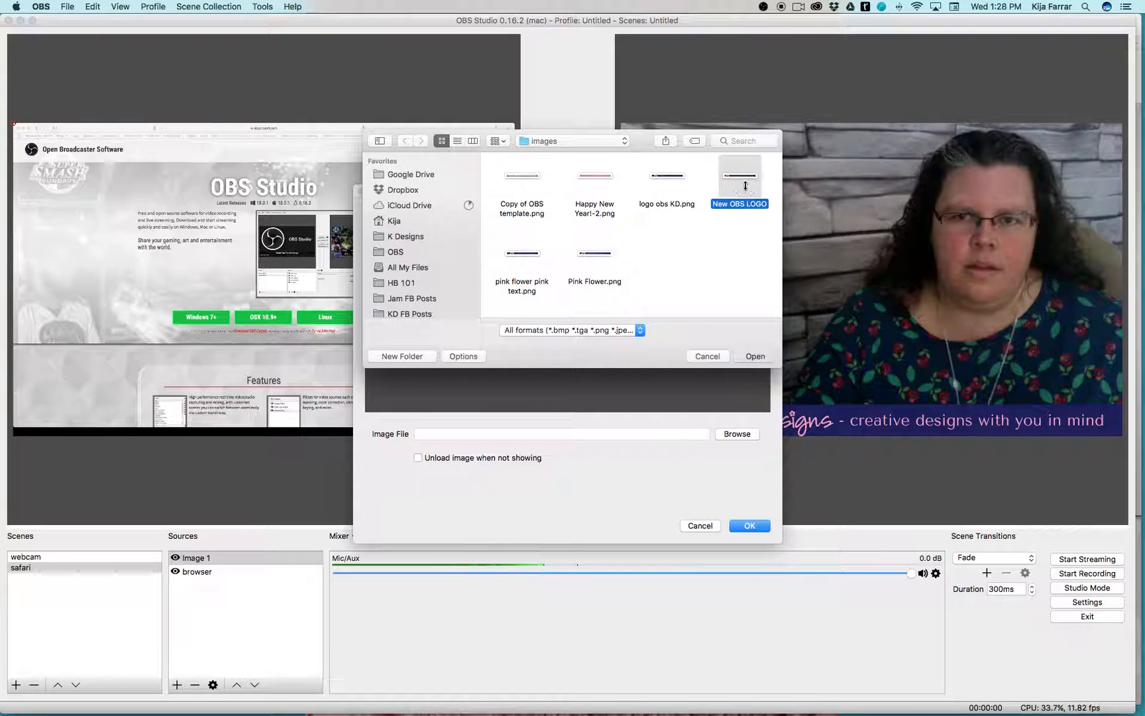
left_click(750, 525)
left_click_drag(344, 147, 344, 430)
left_click(335, 473)
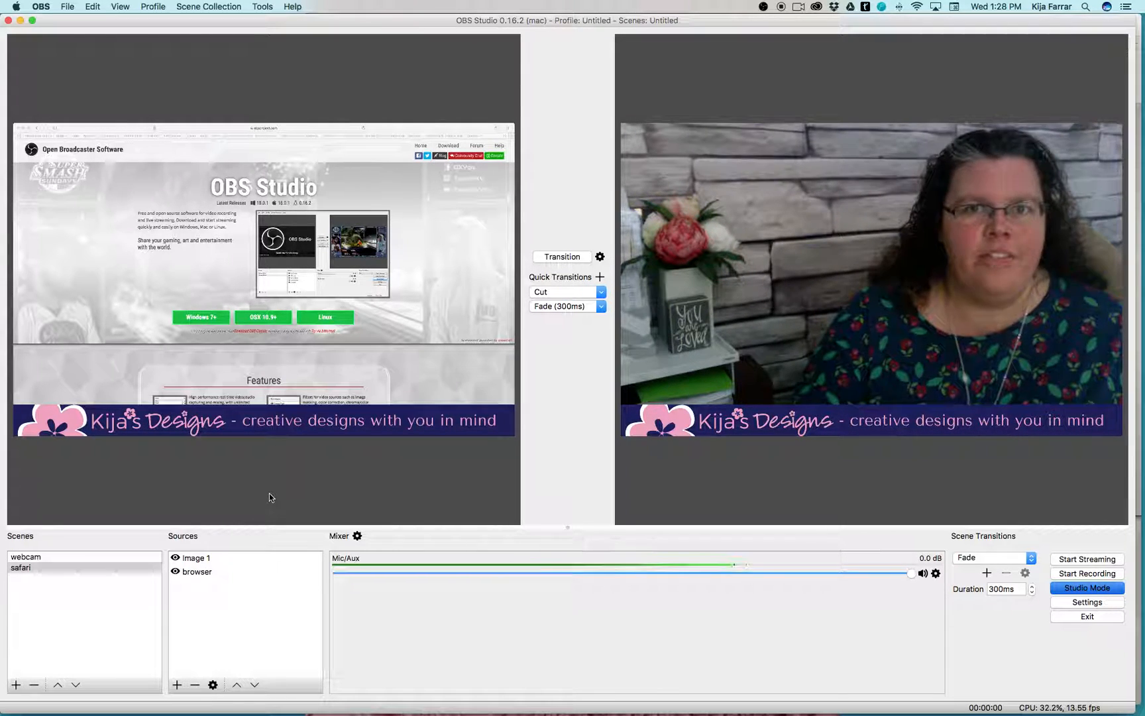
Add a new Video Capture Device source named "camera 2" to the safari scene, using the Display iSight device.
left_click(176, 683)
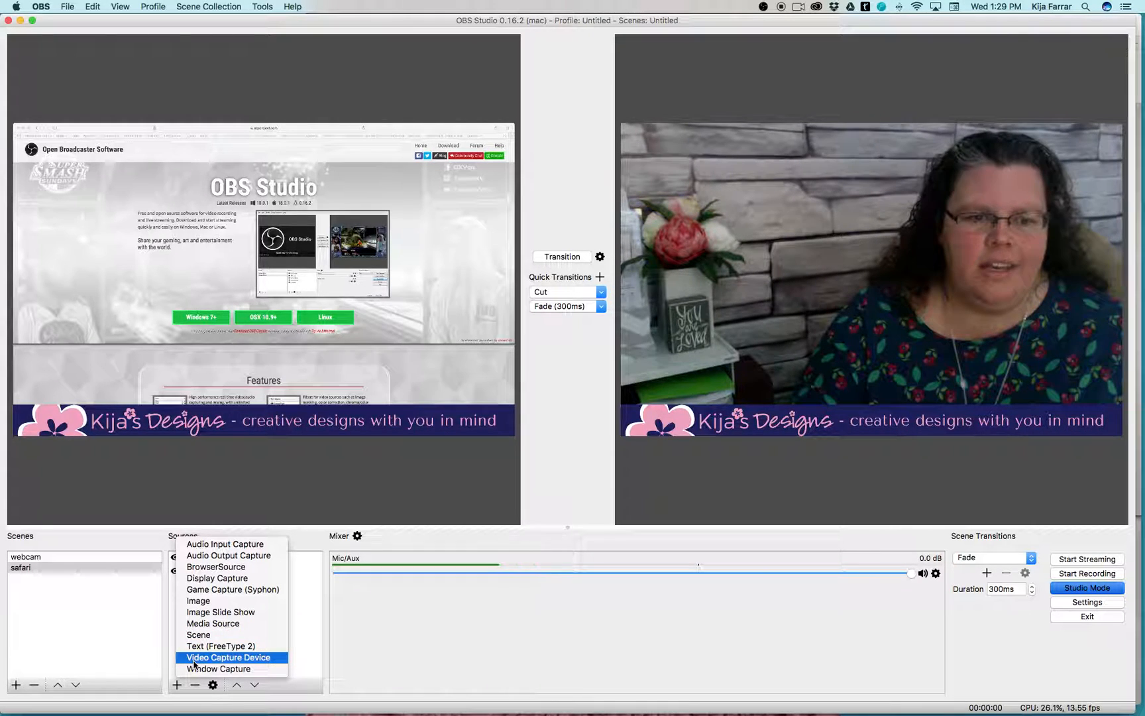
left_click(194, 658)
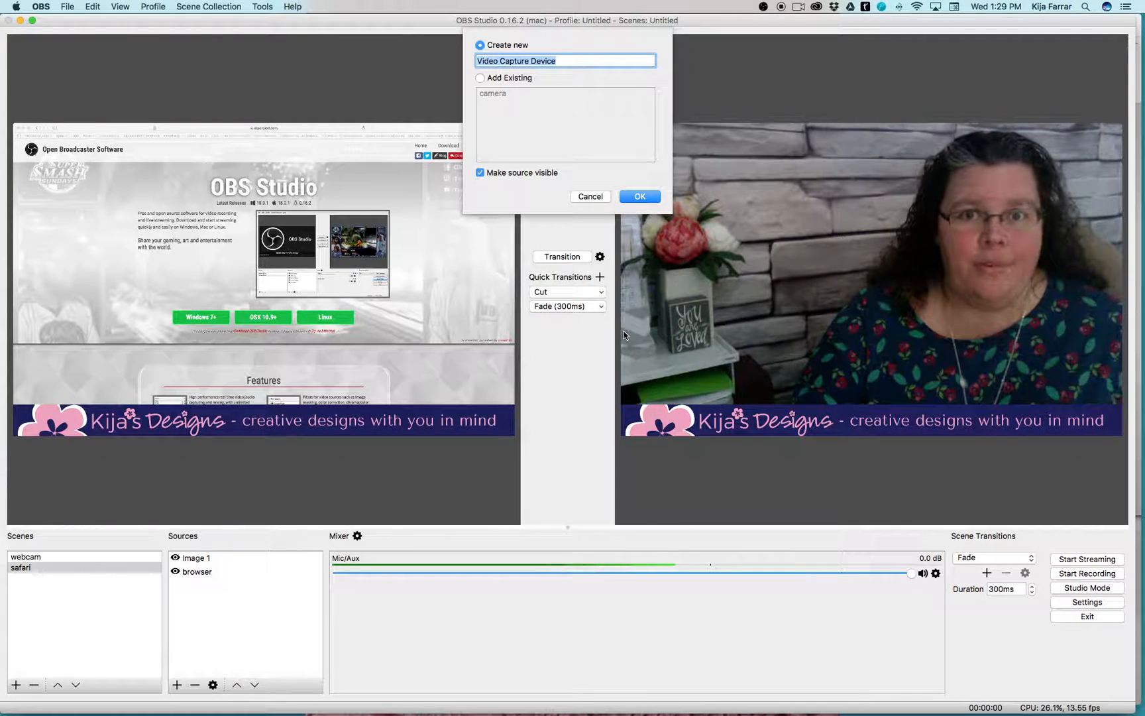
type("ca")
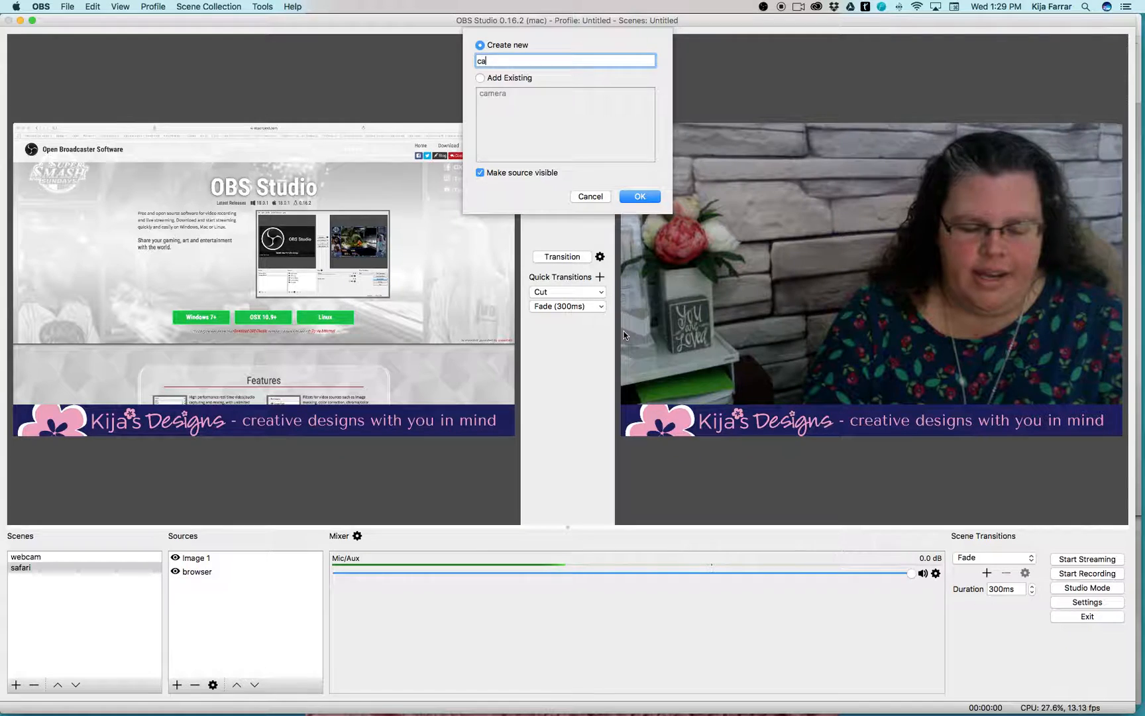
type("mera 23")
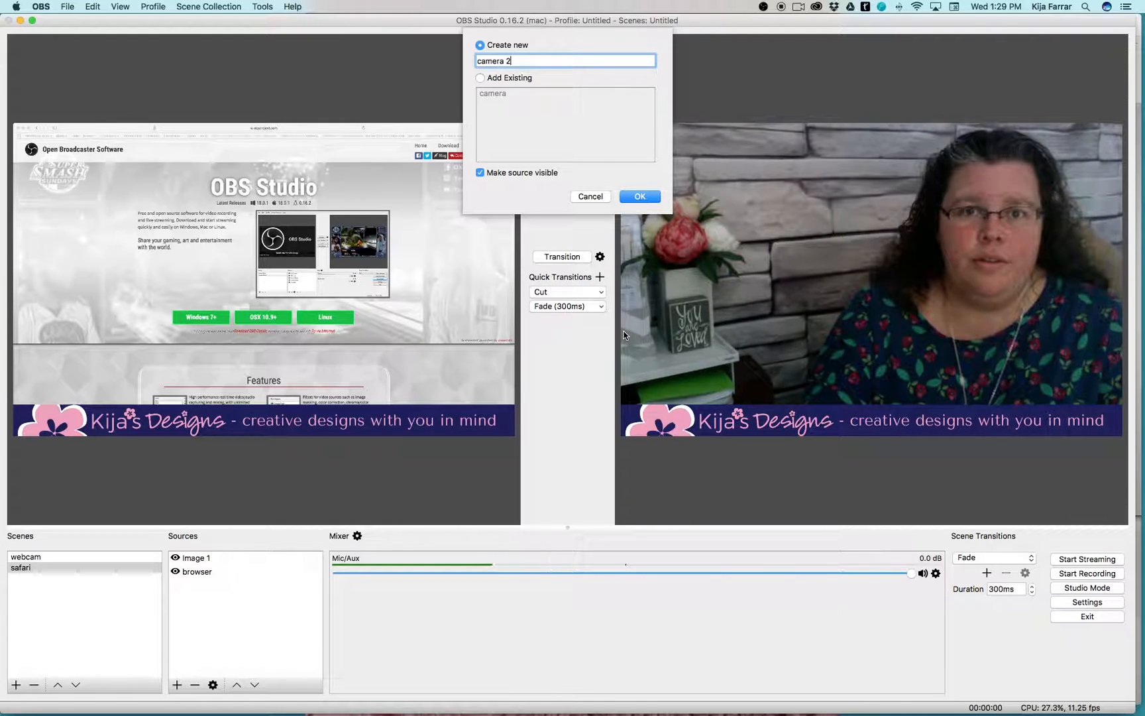
left_click(636, 197)
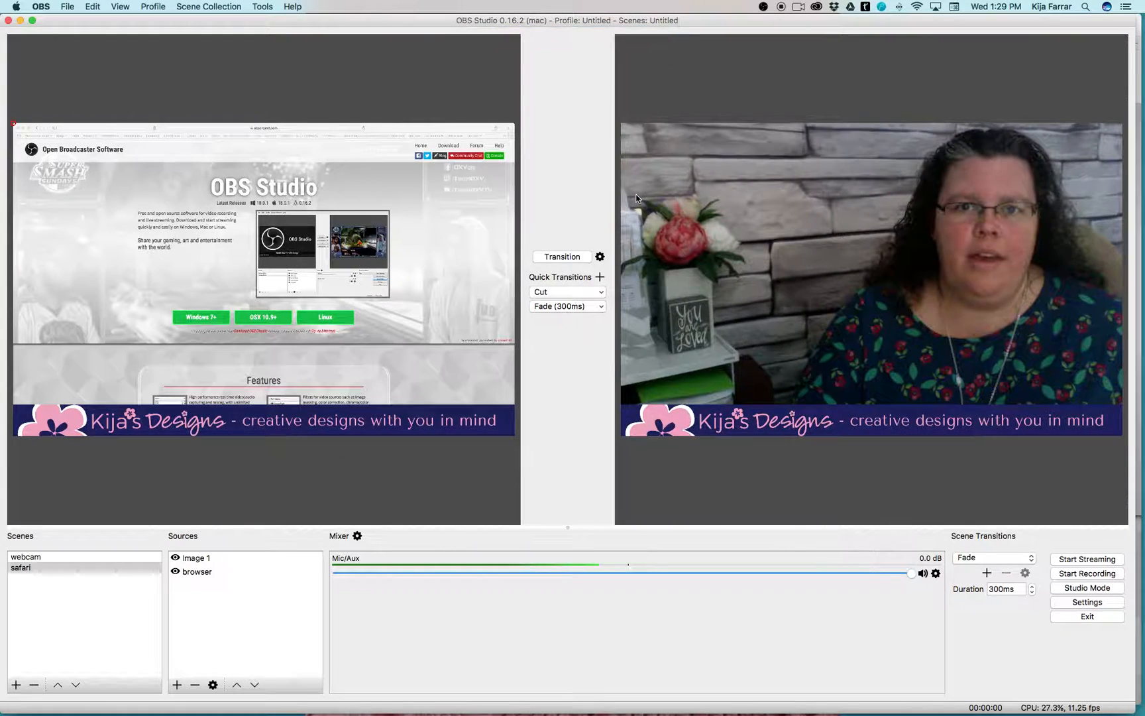
left_click(576, 432)
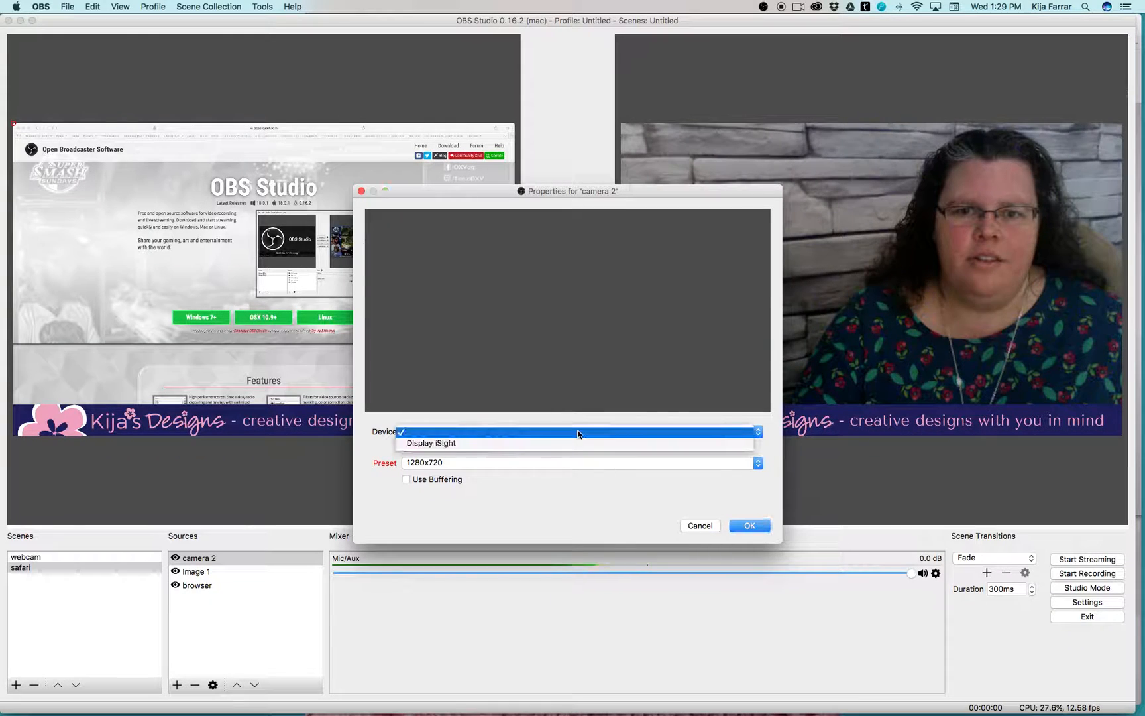
left_click(576, 442)
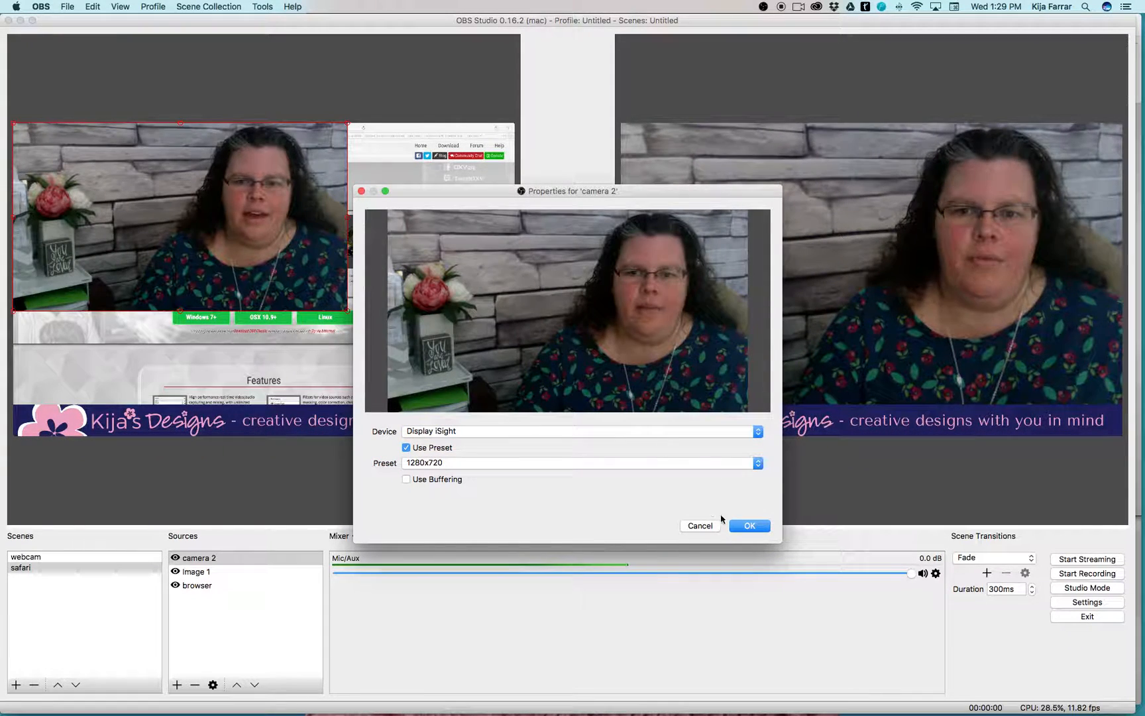
left_click(747, 525)
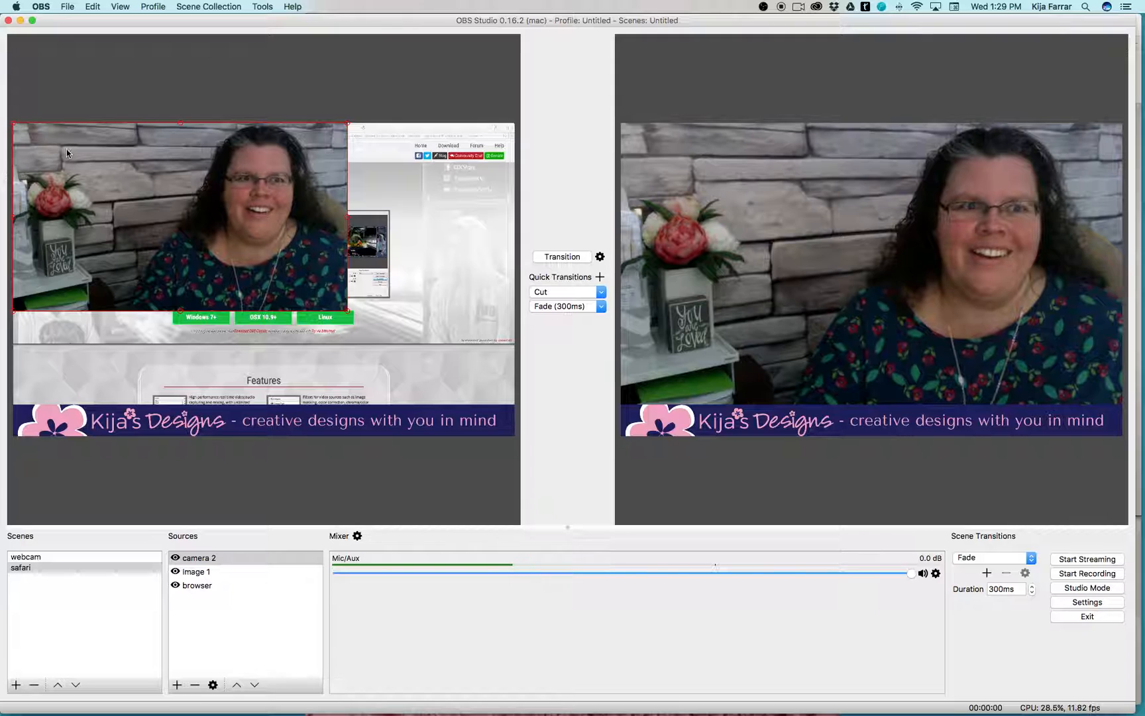
Shrink the camera 2 picture to about half size in the canvas's lower-right corner and order it beneath the logo image.
left_click_drag(12, 124, 176, 213)
left_click_drag(276, 267, 450, 386)
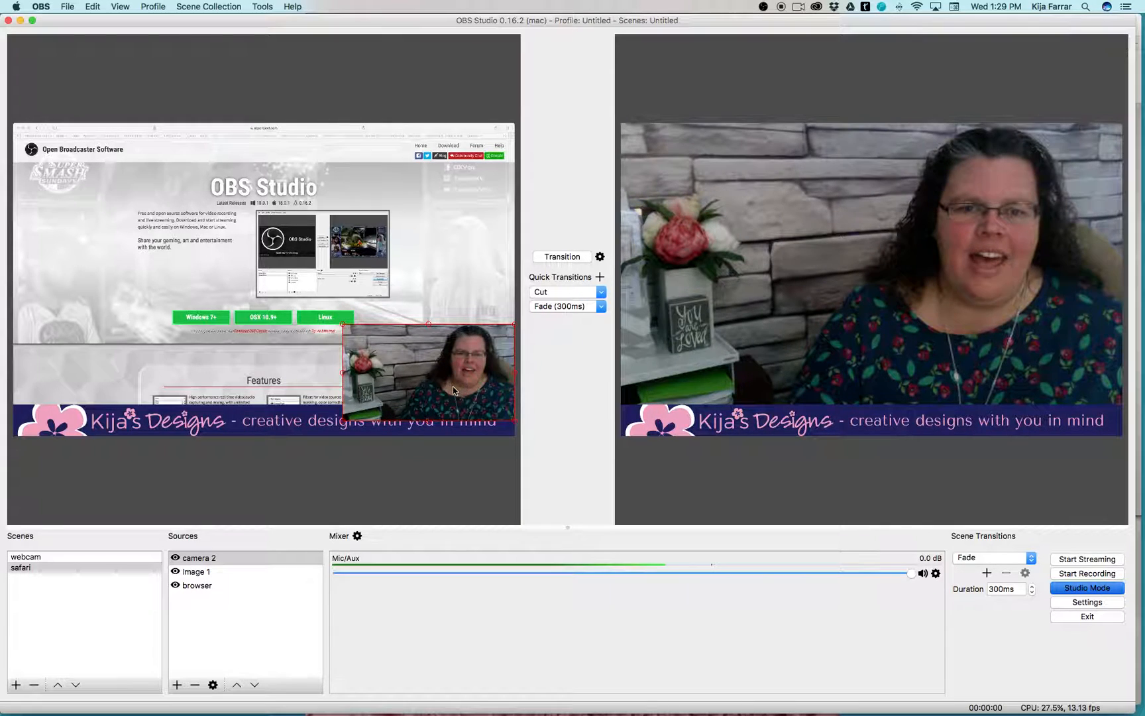
left_click(255, 685)
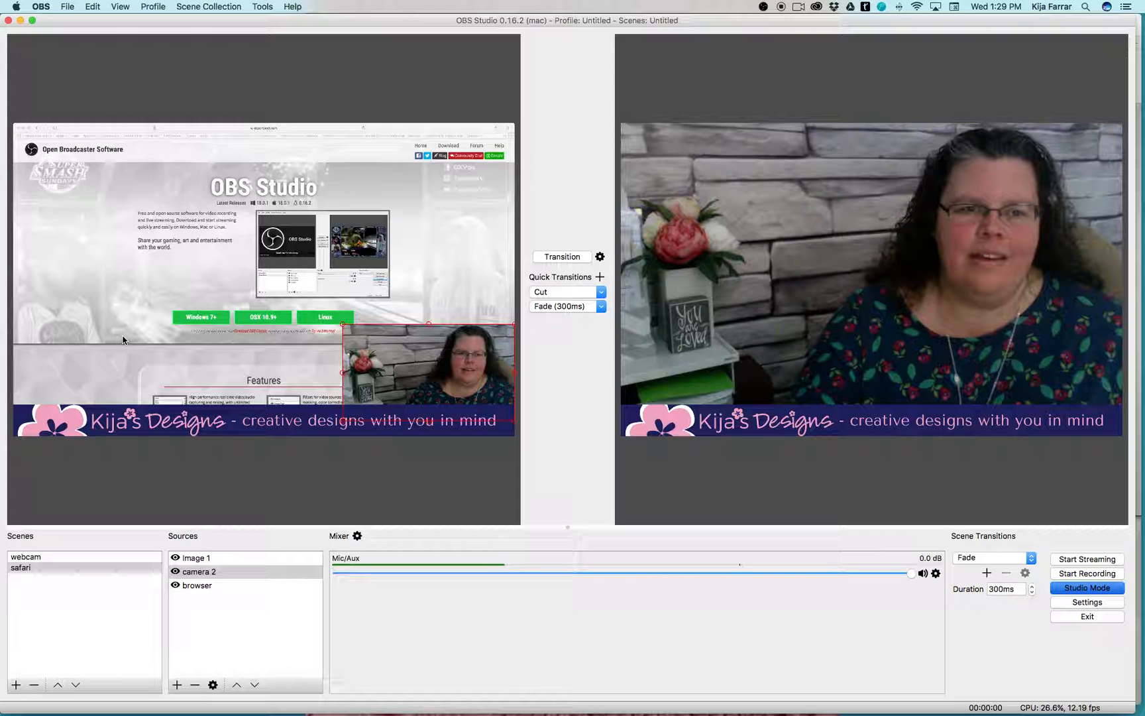
Fine-tune the camera 2 overlay's vertical position so its lower edge tucks behind the logo banner.
left_click(452, 387)
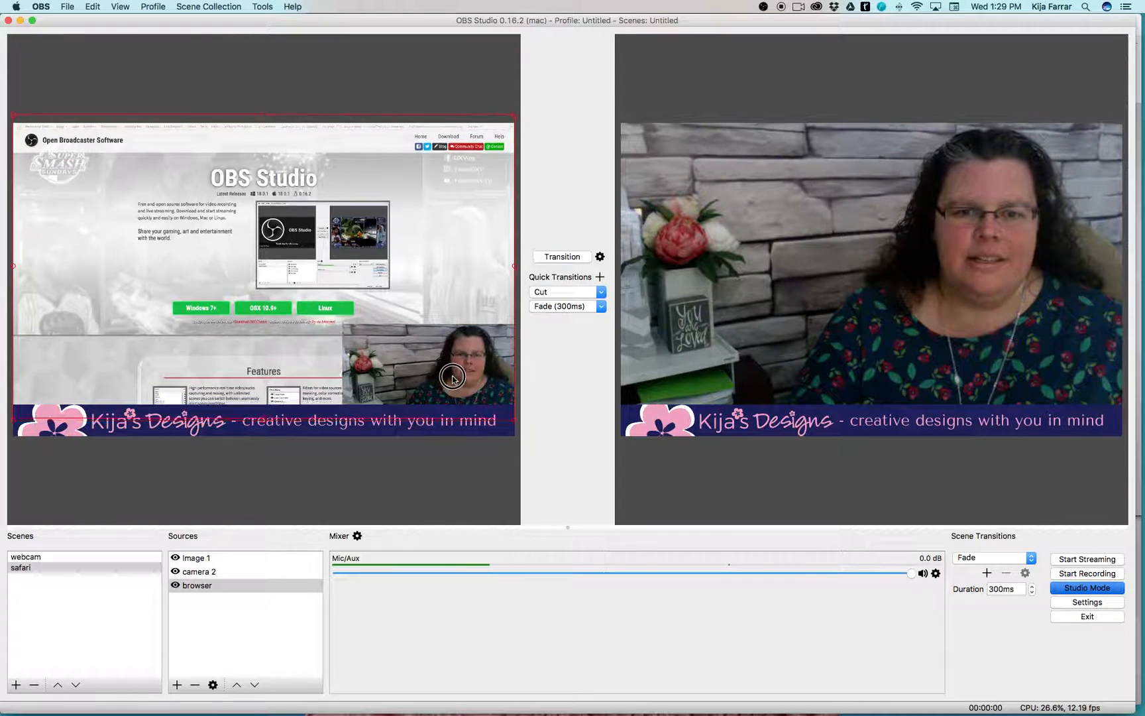
left_click(480, 500)
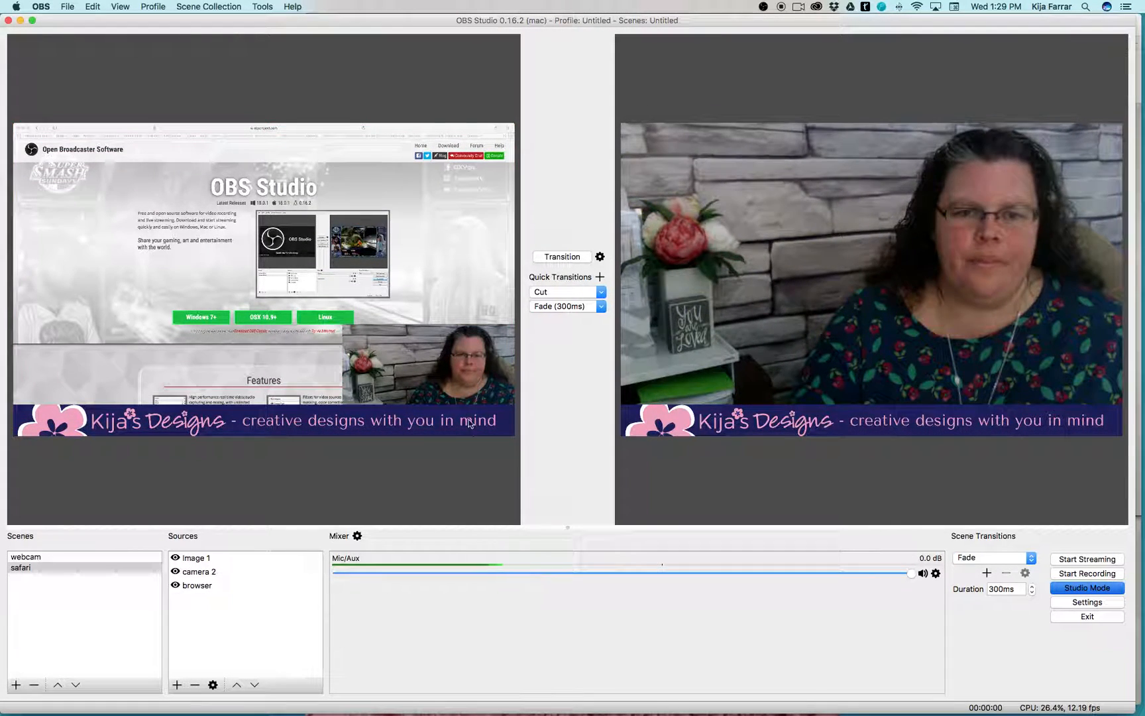
left_click(460, 379)
left_click_drag(460, 378, 462, 380)
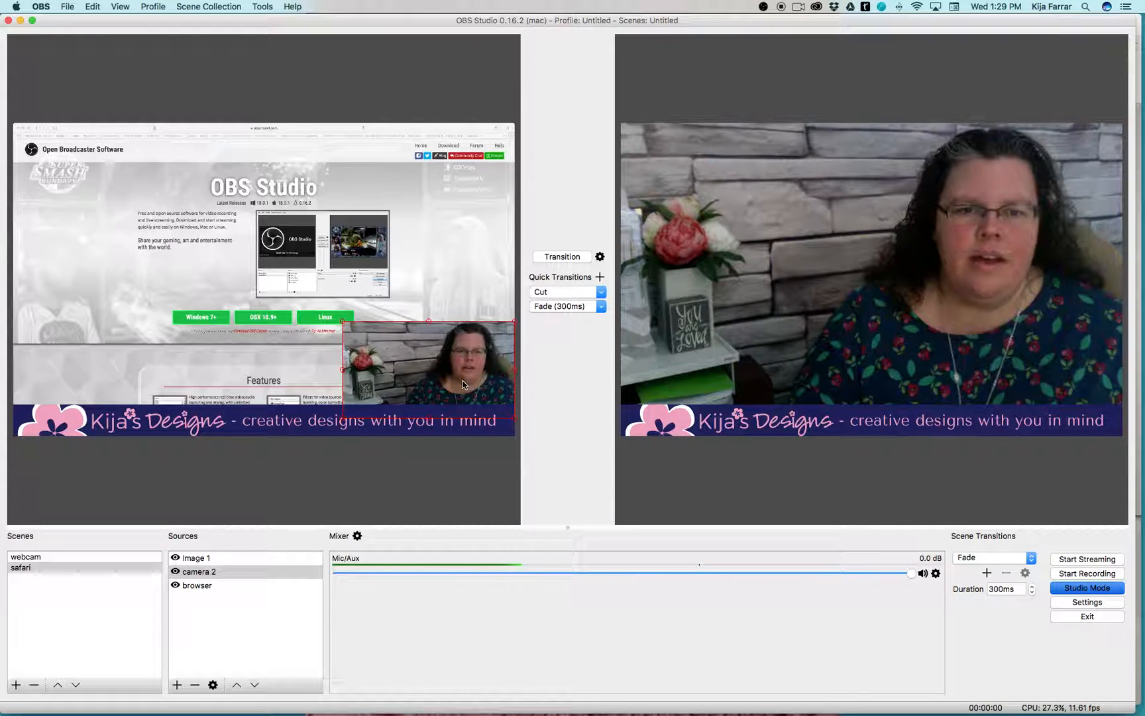
left_click(459, 480)
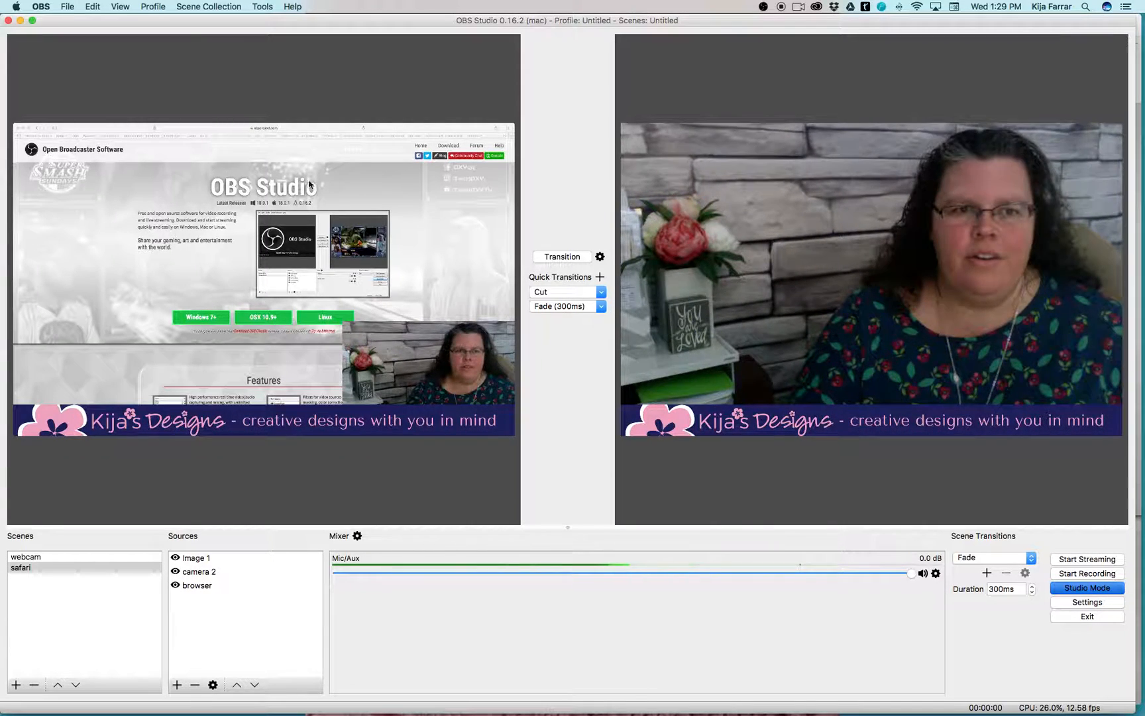
left_click(396, 367)
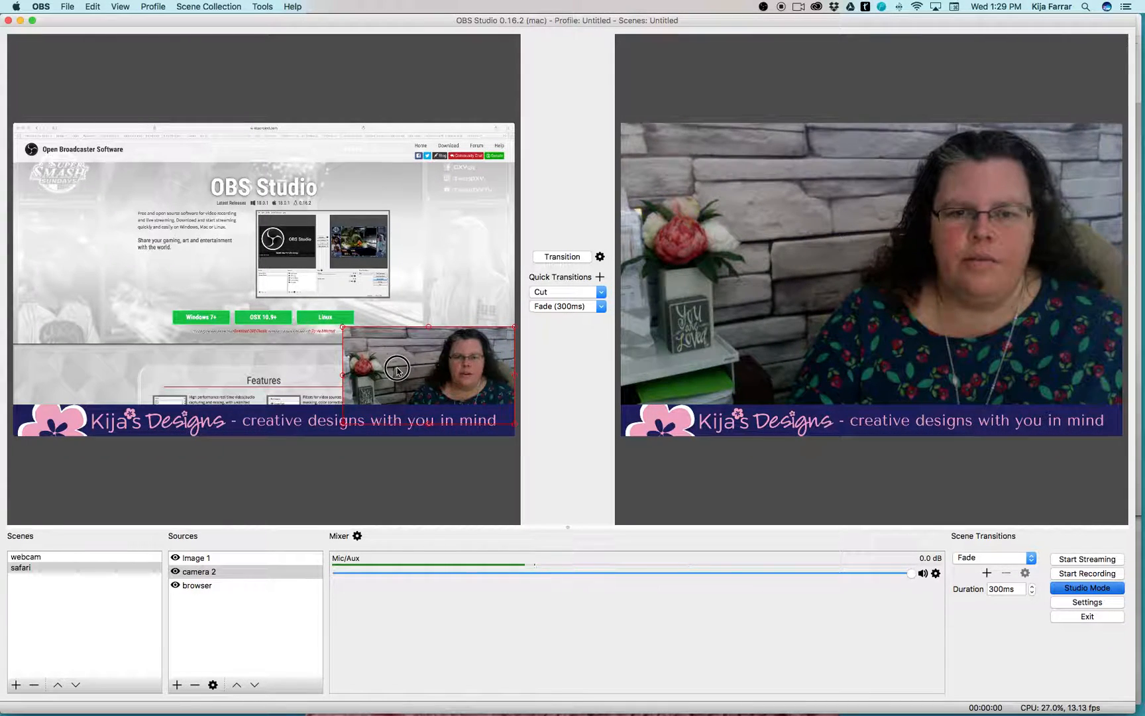
left_click(419, 475)
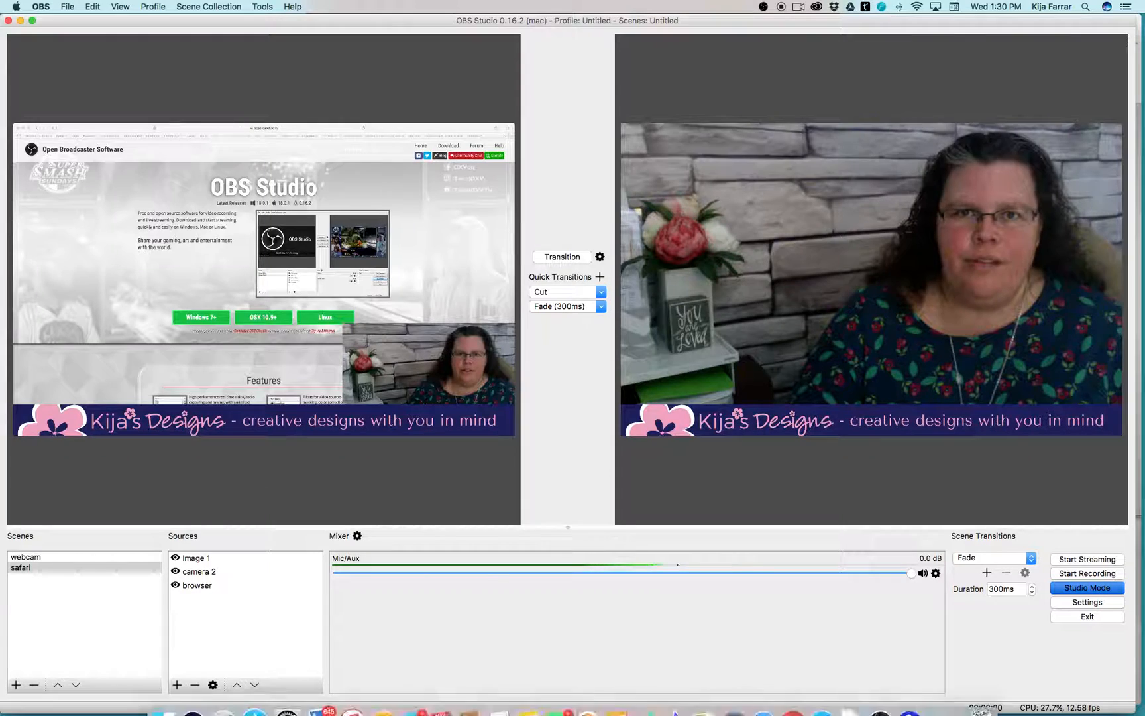
Switch to Safari, open a new window and load the bookmarked Canva site.
mouse_move(519, 712)
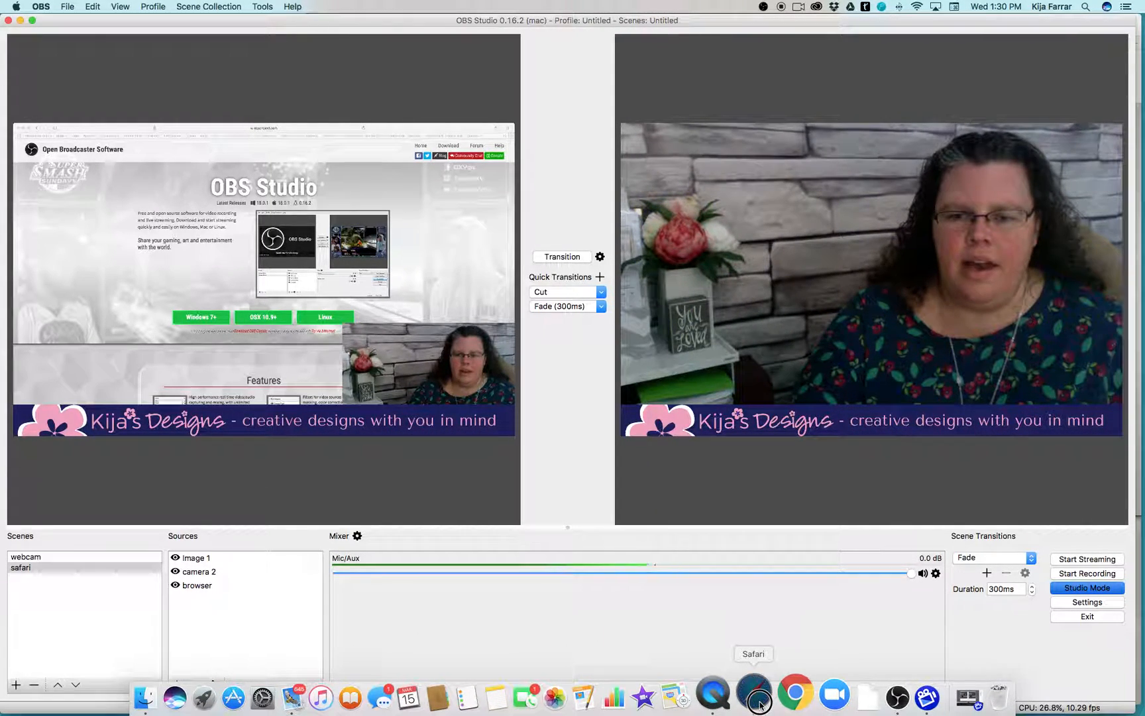
right_click(752, 693)
left_click(772, 577)
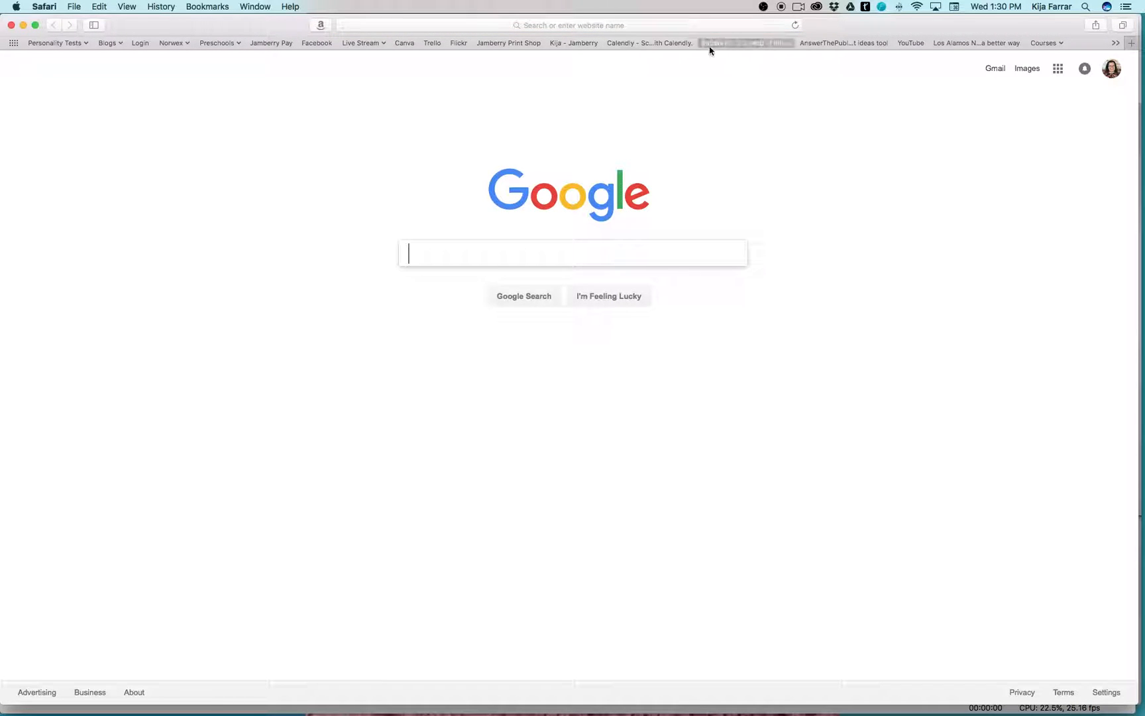
left_click(403, 44)
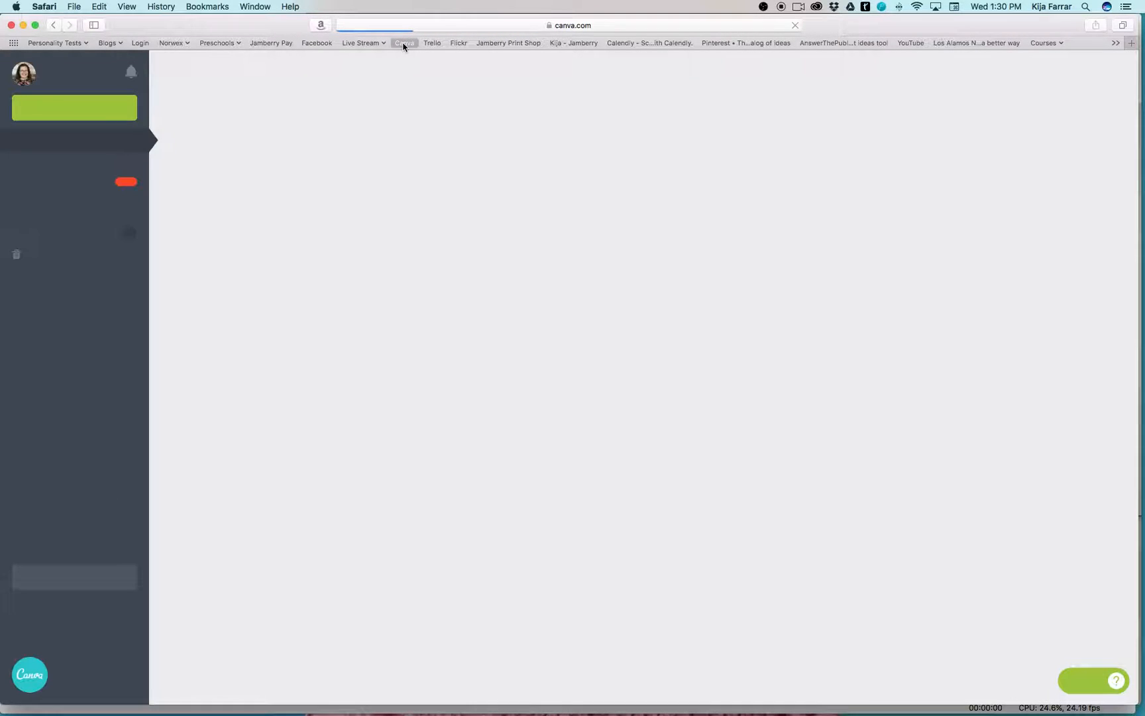
Move the existing teal striped banner design to the trash.
mouse_move(314, 270)
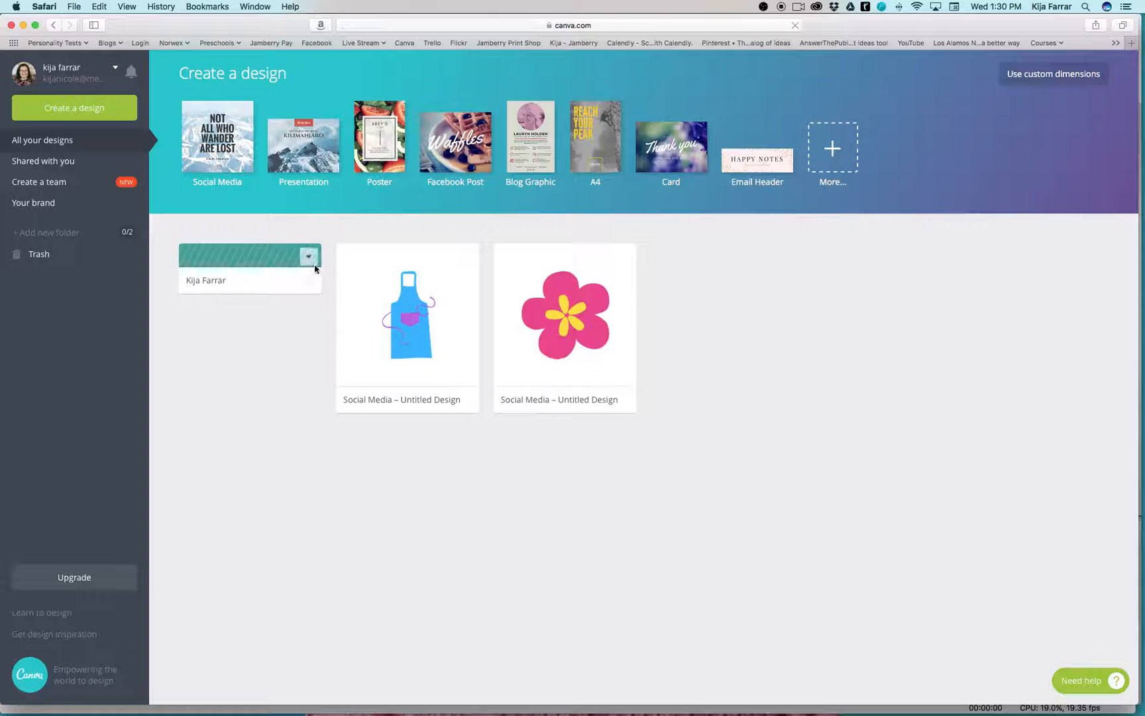
left_click(309, 263)
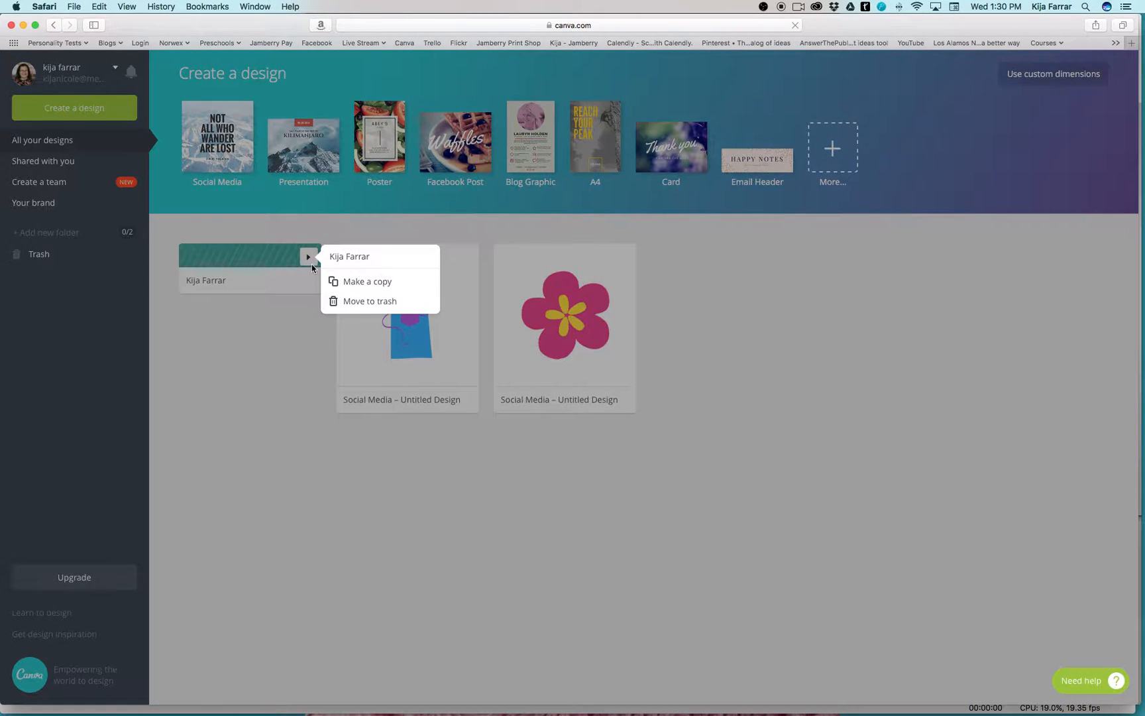
left_click(331, 300)
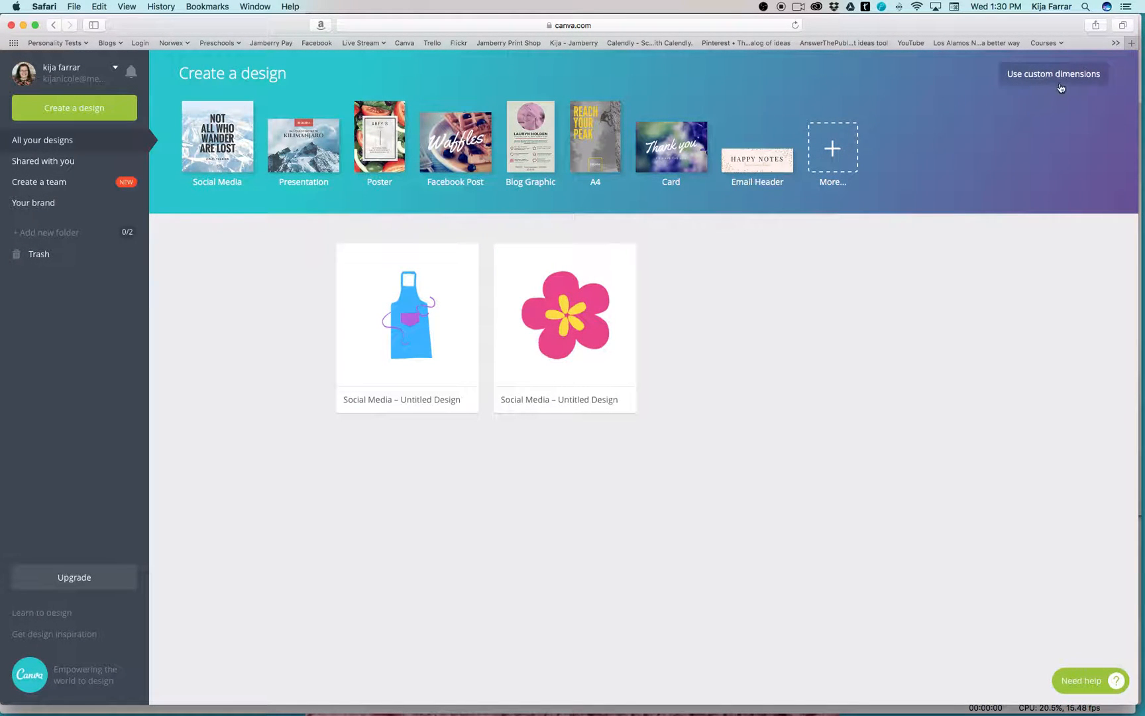
Create a new design with custom dimensions of 1920 × 120 px.
left_click(1063, 76)
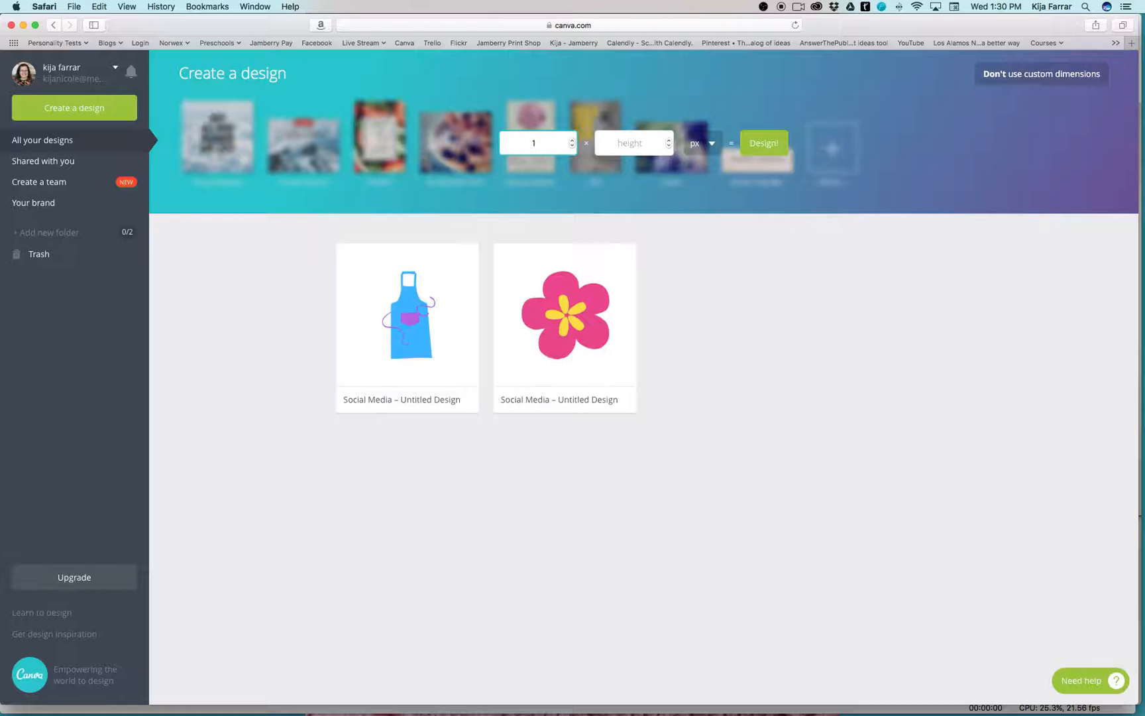
left_click(630, 143)
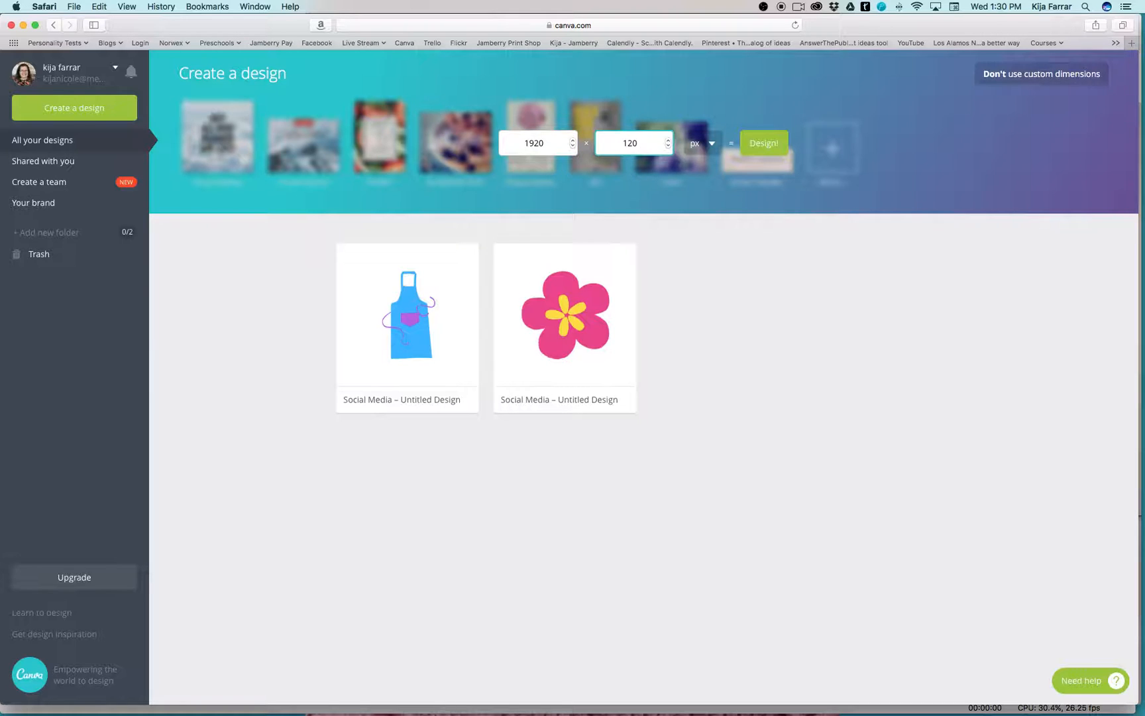
left_click(761, 144)
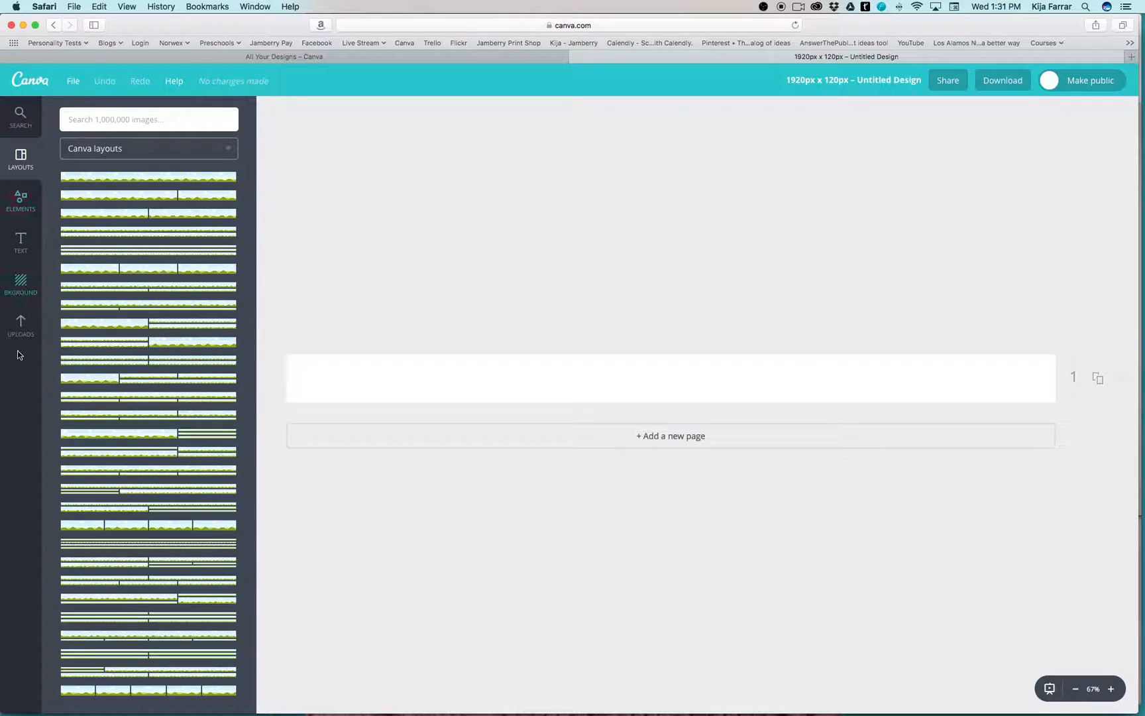
Apply the free teal background with diagonal white stripes to the blank banner.
left_click(17, 282)
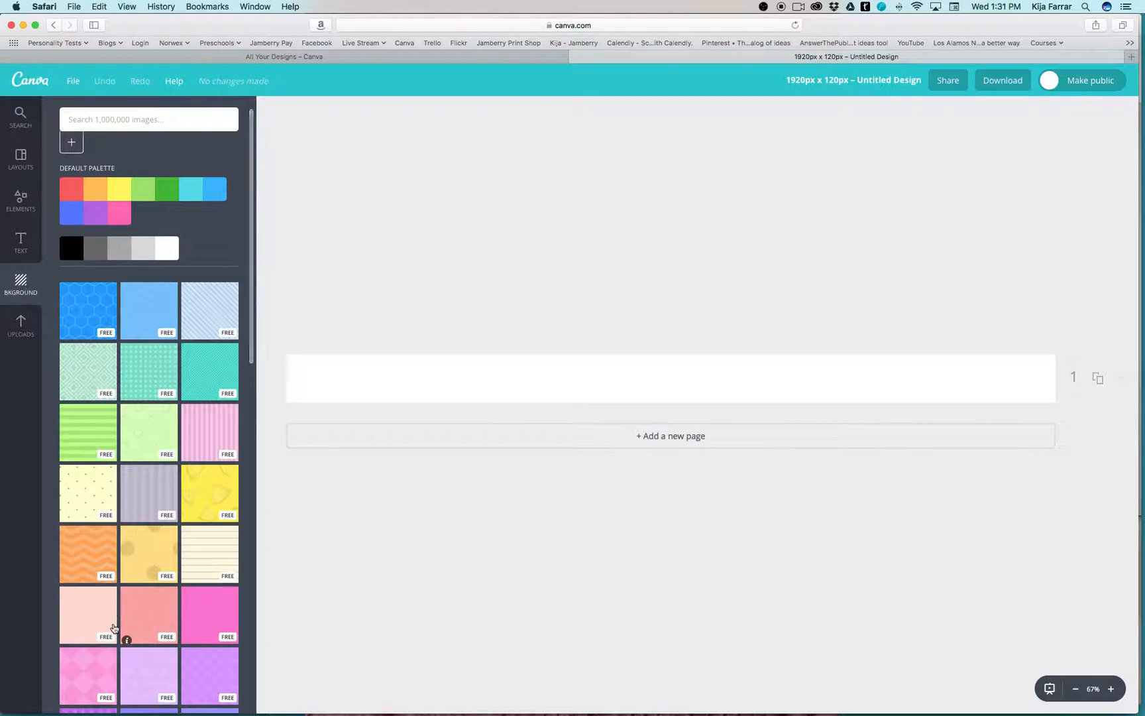
scroll(118, 677, "down", 10)
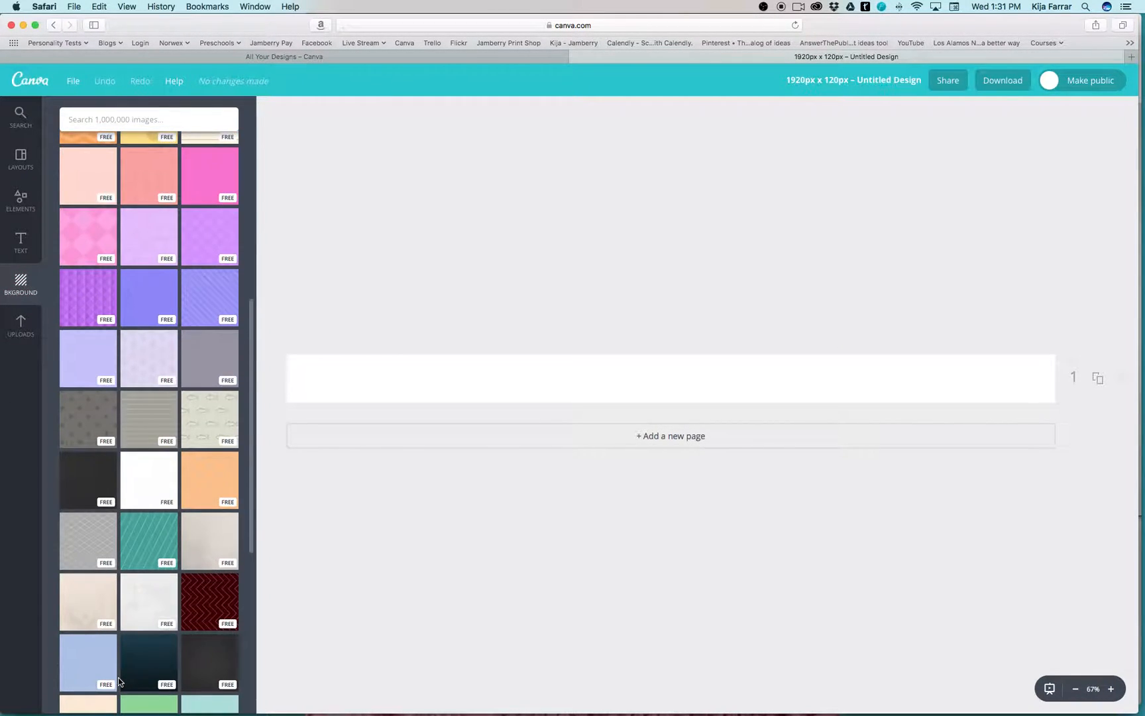
scroll(118, 677, "down", 2)
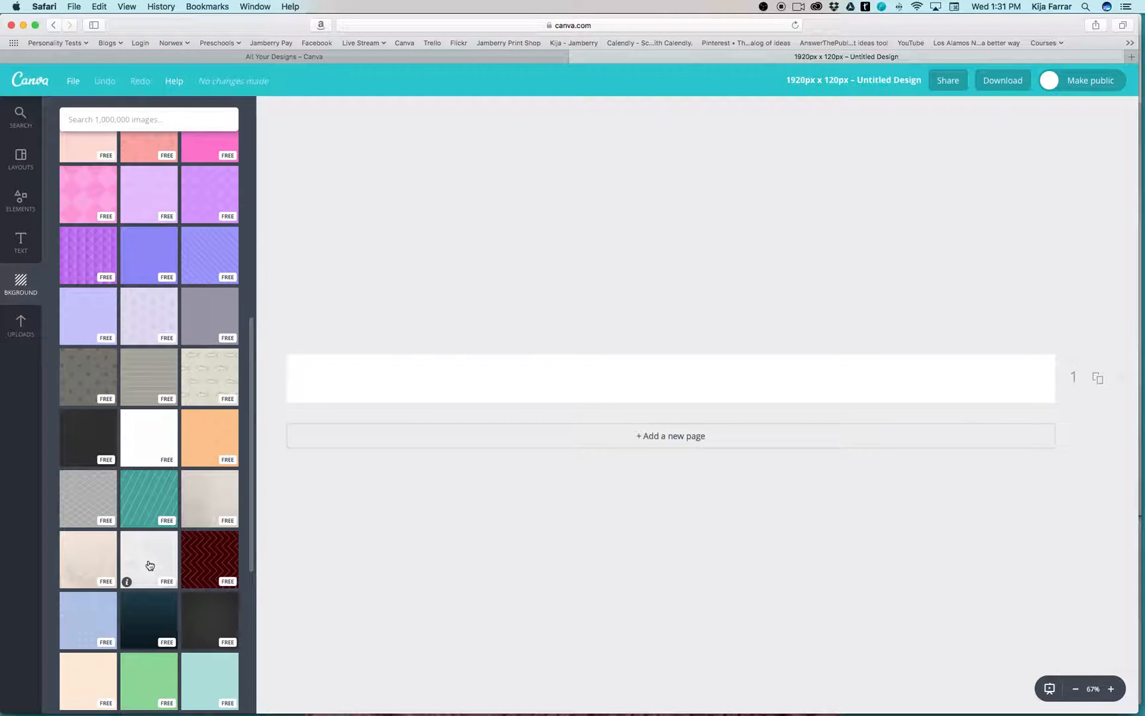
left_click(156, 498)
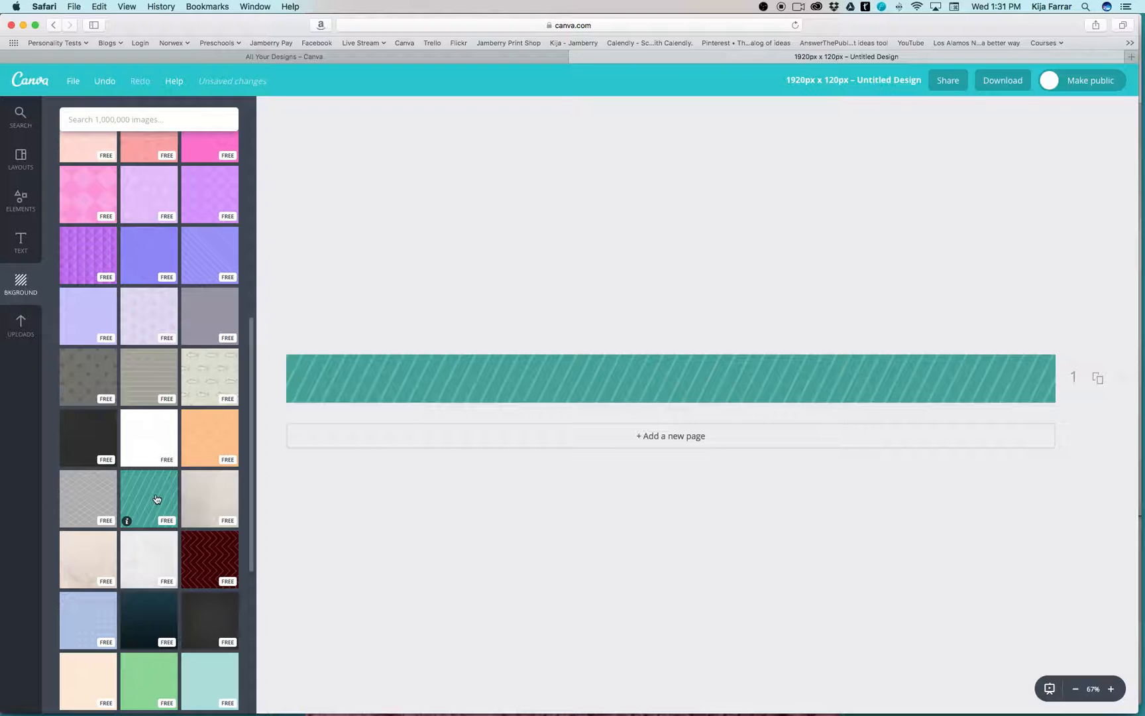
Add a heading containing the presenter's full name and position it near the banner's right end.
left_click(19, 243)
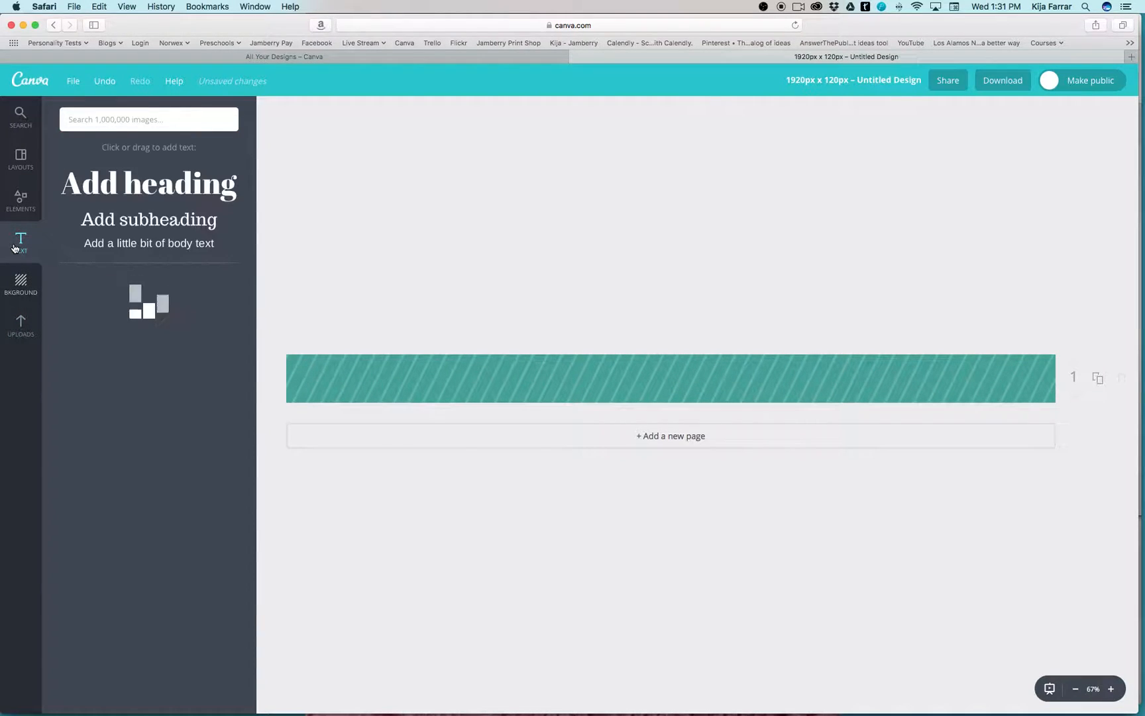
left_click(106, 195)
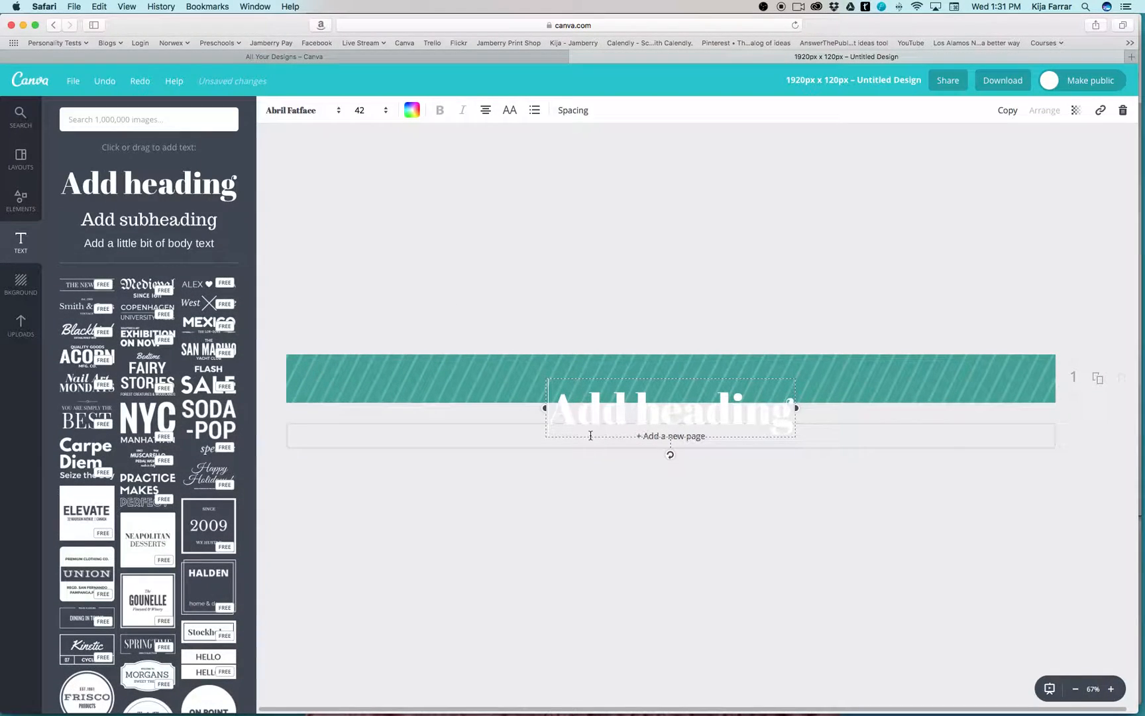
left_click(590, 431)
mouse_move(583, 414)
left_mouse_down()
mouse_move(577, 398)
mouse_move(578, 410)
left_mouse_up()
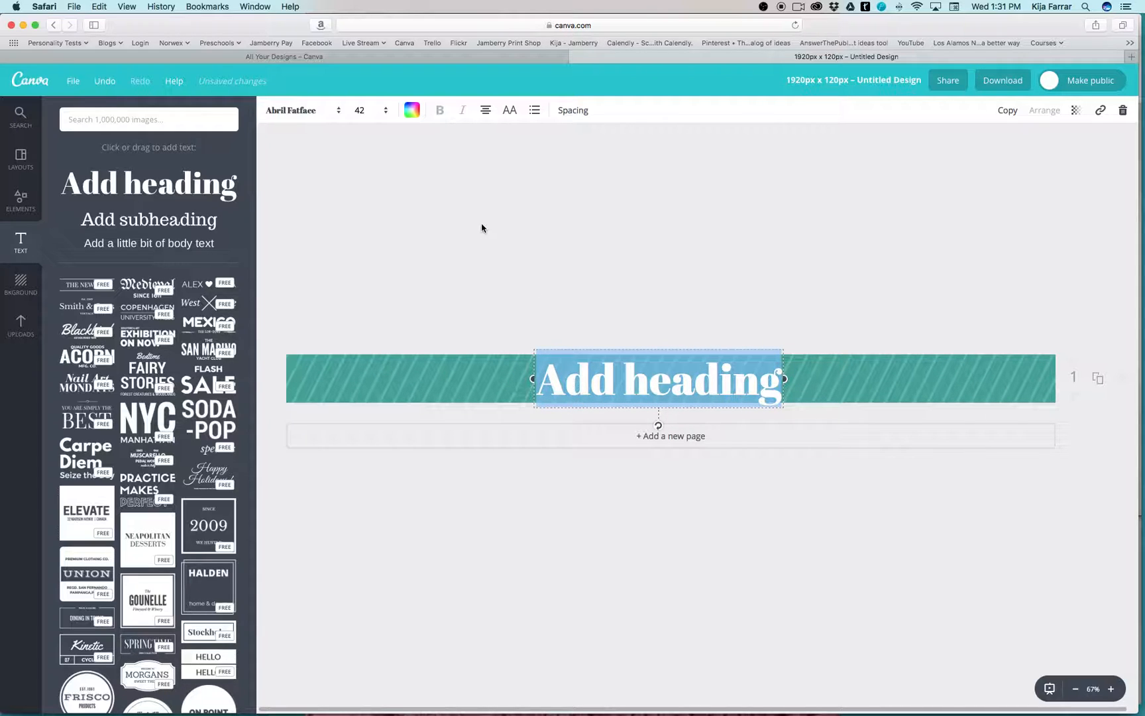
type("Kija")
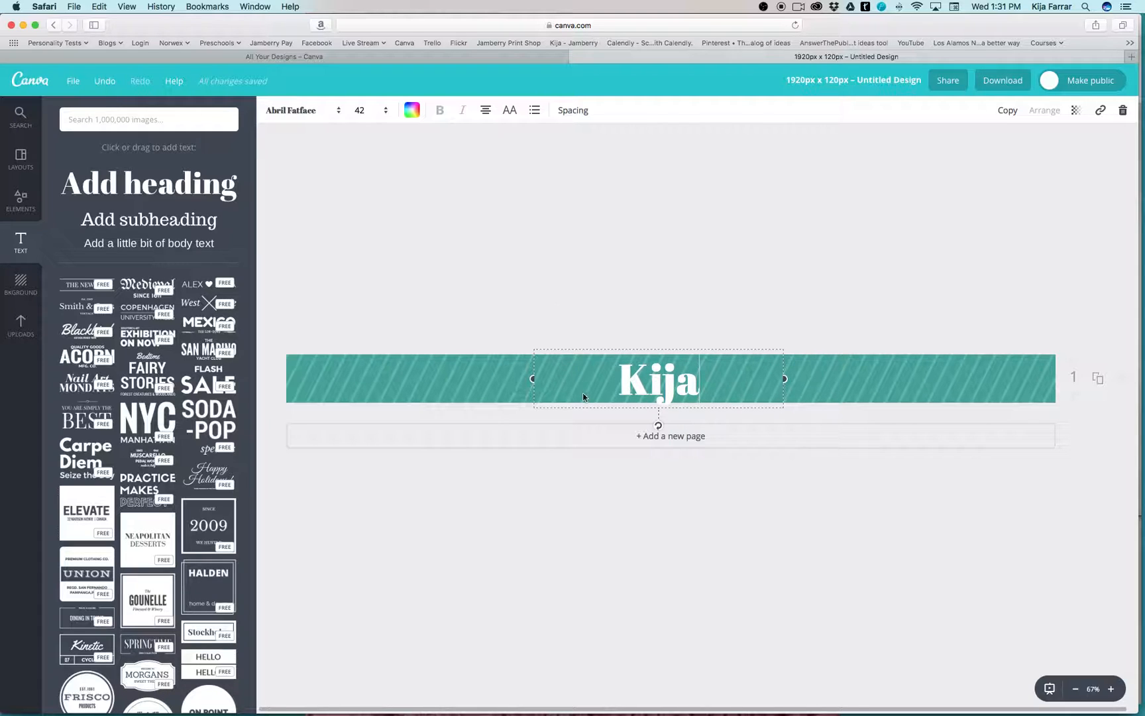
type(" F")
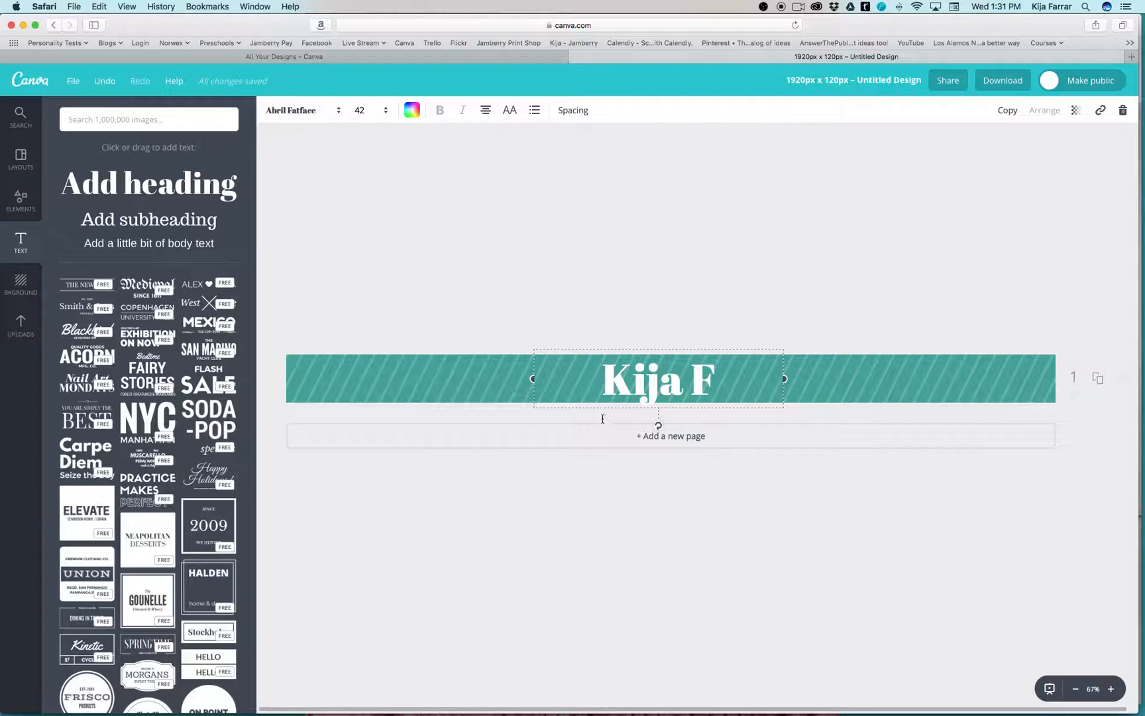
type("arrar")
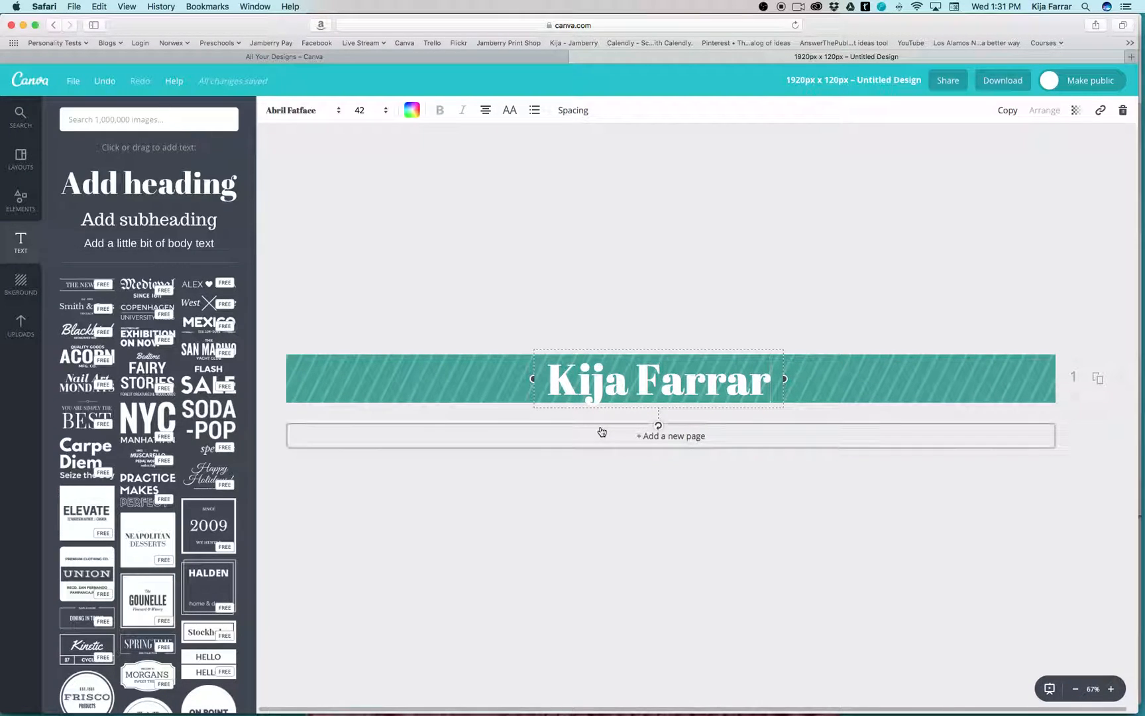
left_click_drag(663, 415, 856, 410)
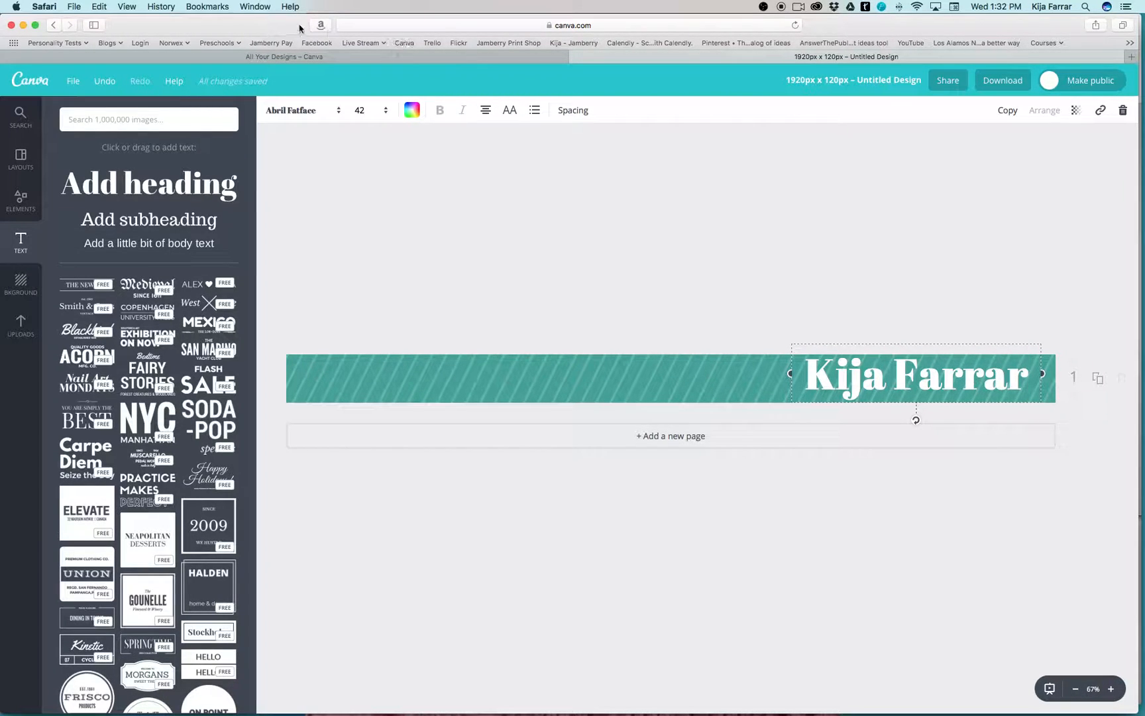
Switch to OBS and open the Stream settings showing the streaming service and stream key.
left_click(255, 27)
key("super+Tab")
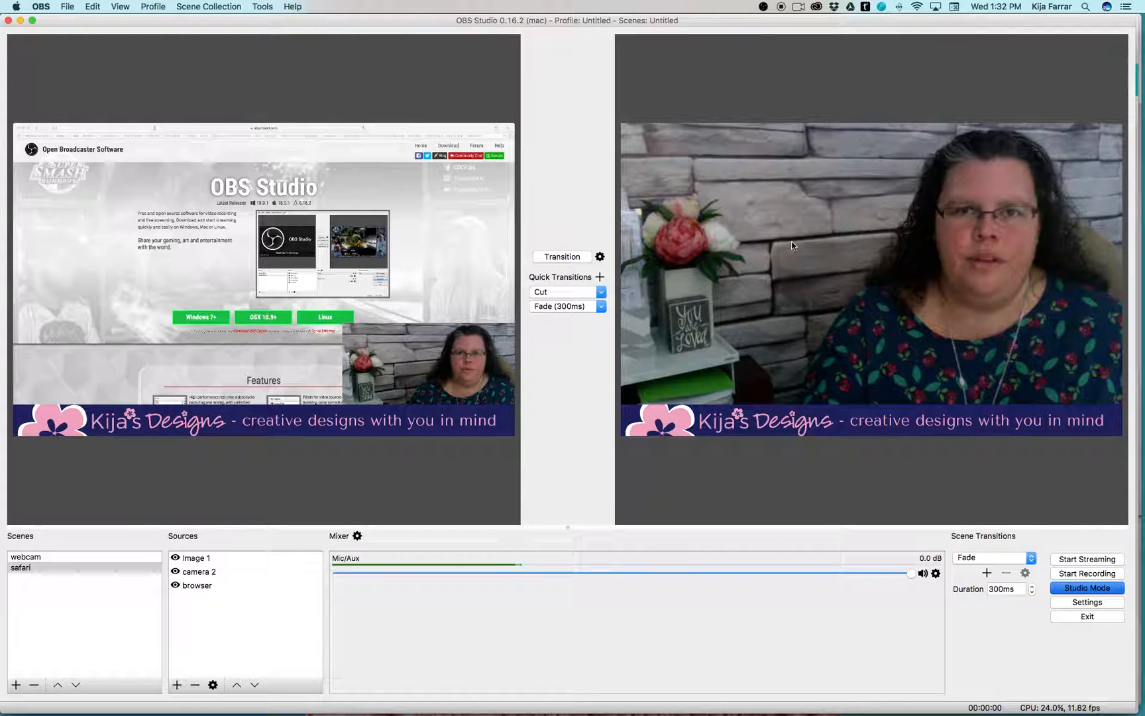
left_click(1077, 605)
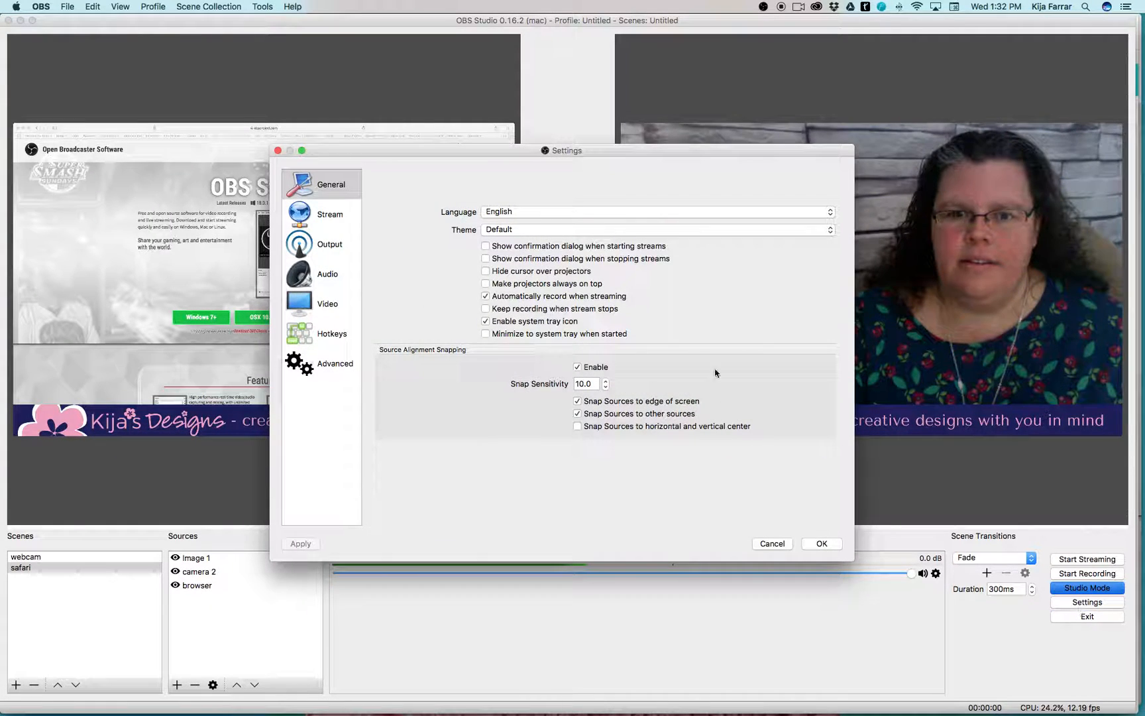
left_click(317, 216)
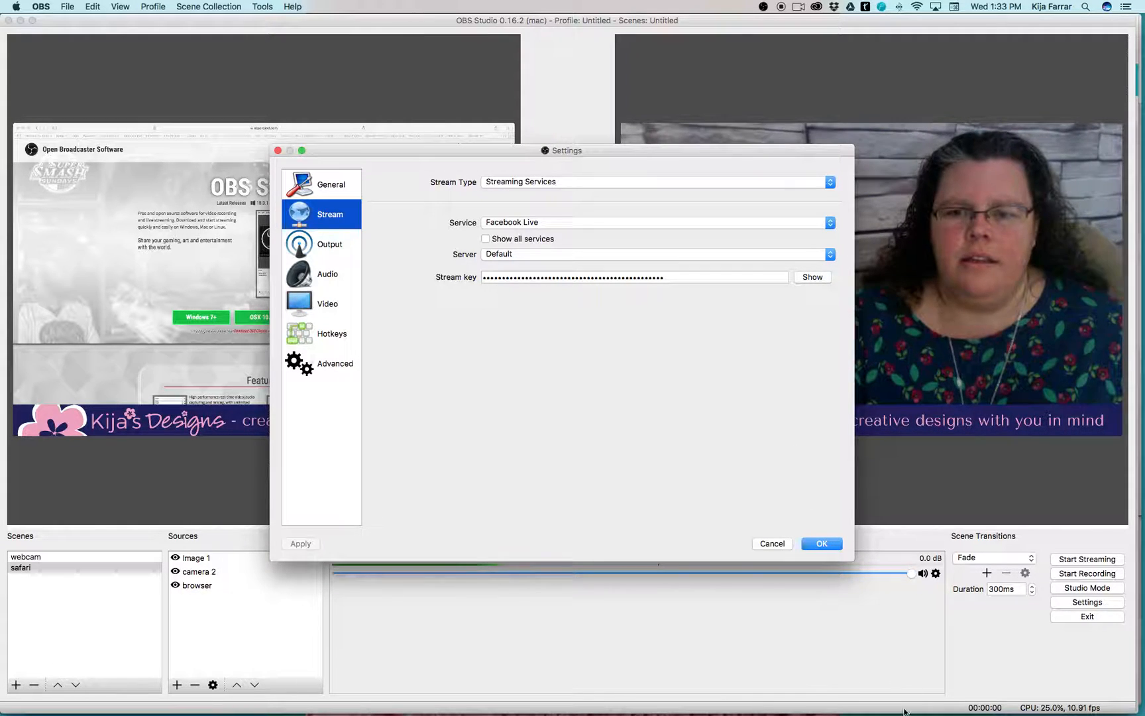
Switch back to Safari and open a new browser tab.
mouse_move(905, 697)
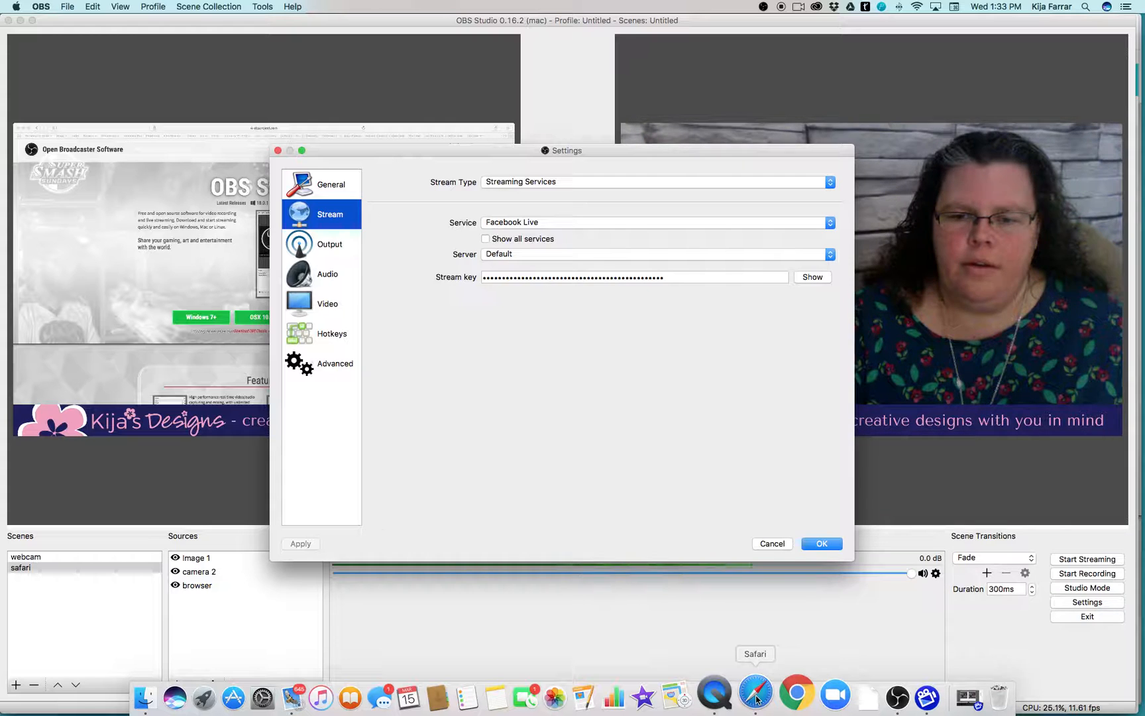
key("super+Tab")
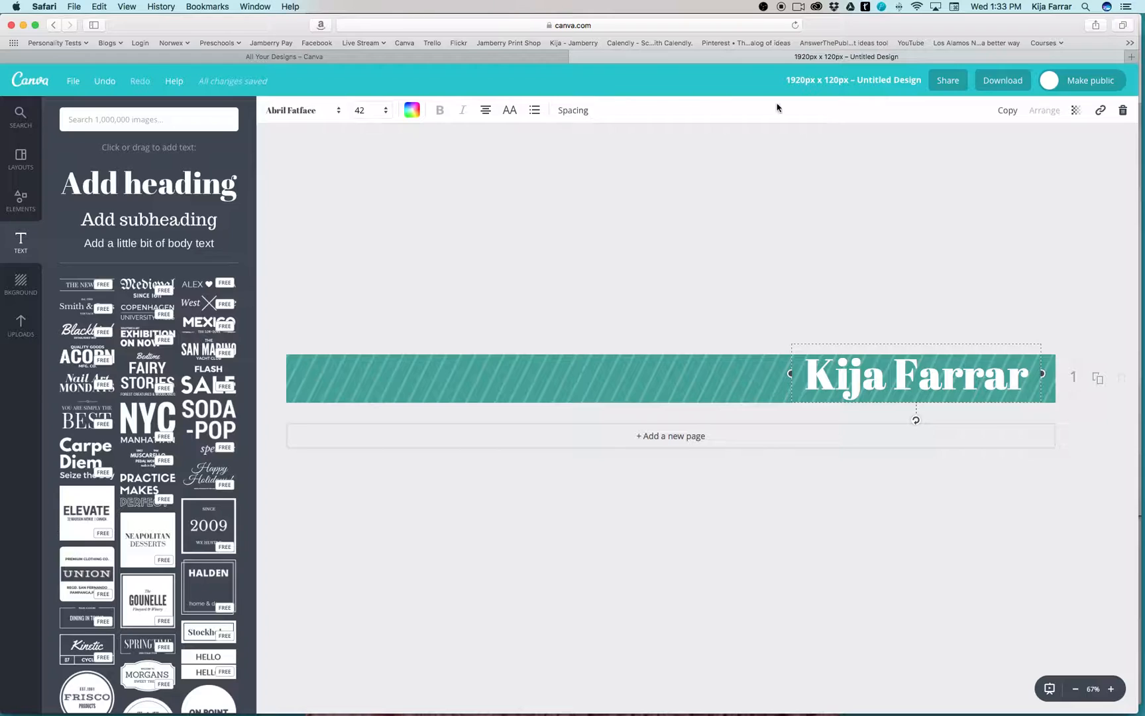
left_click(1131, 56)
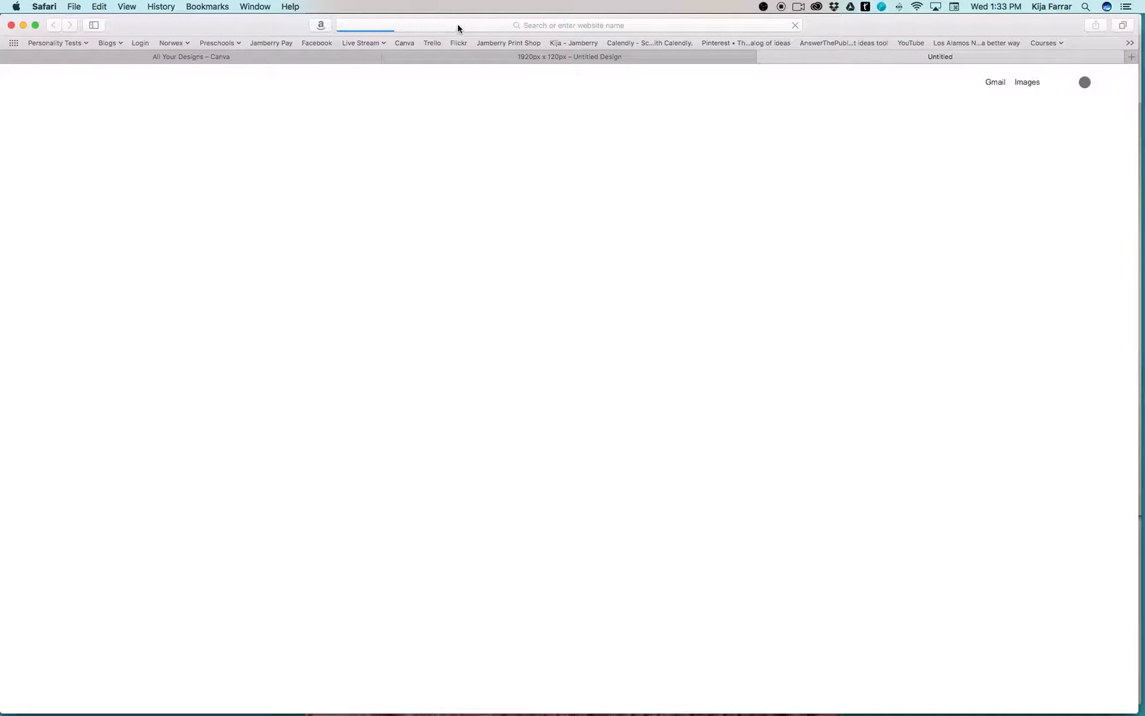
left_click(475, 27)
key("Escape")
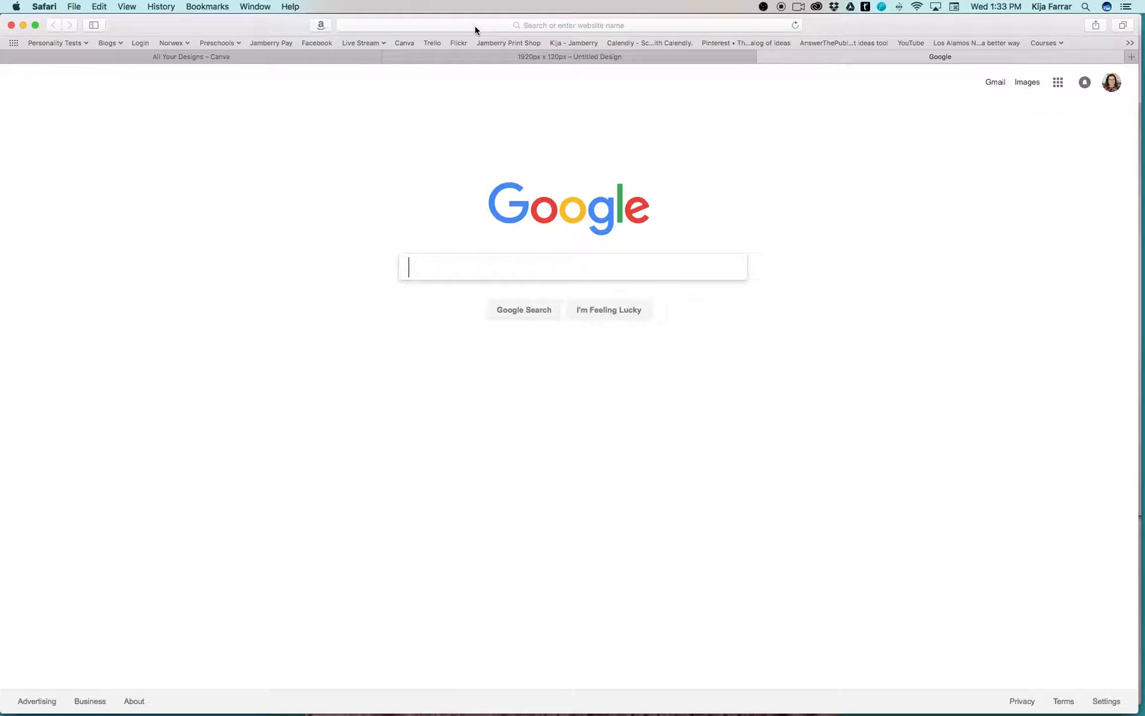
type("tiny.cc")
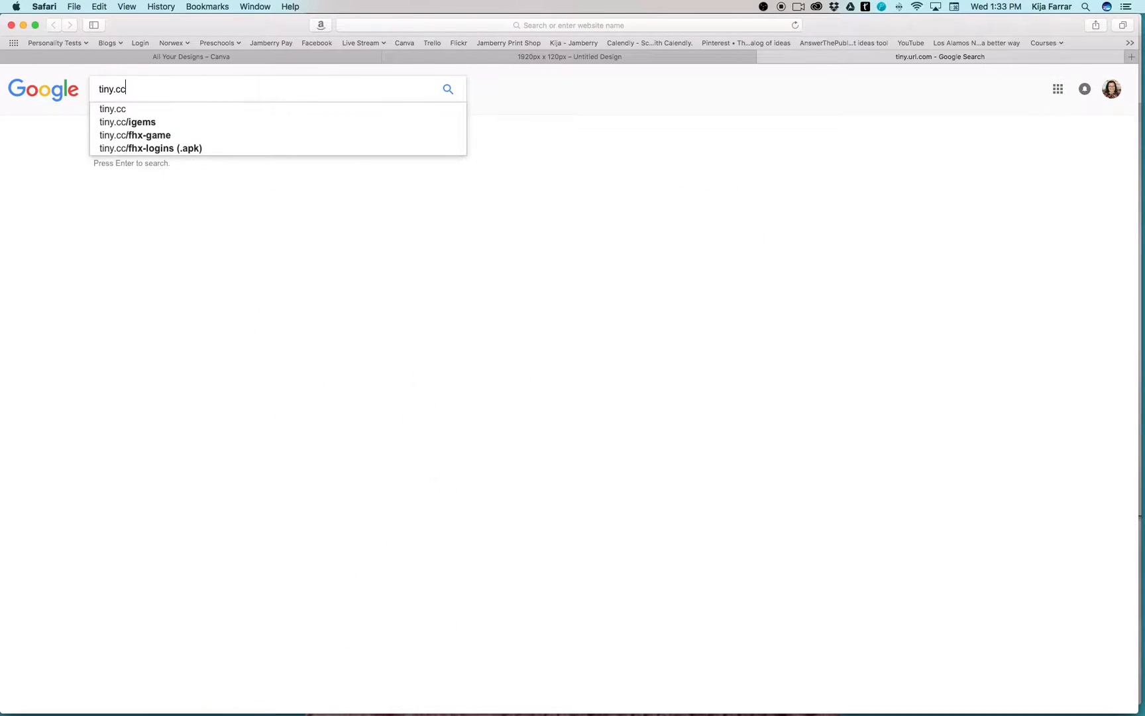
type("/l")
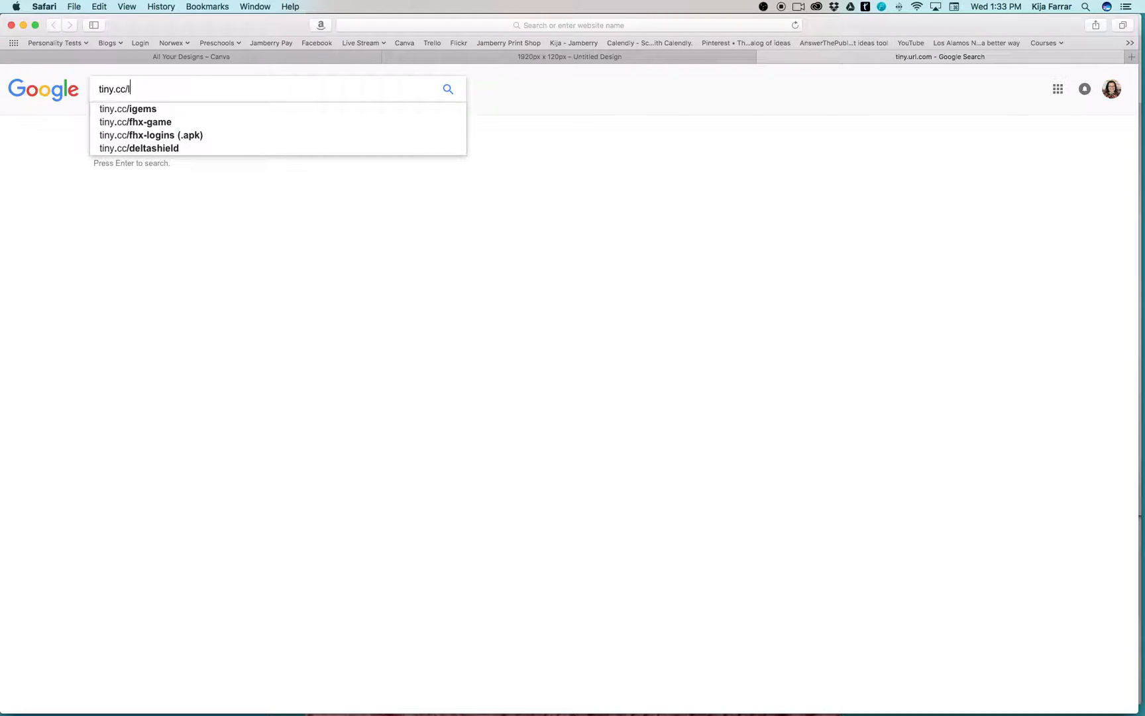
type("ove")
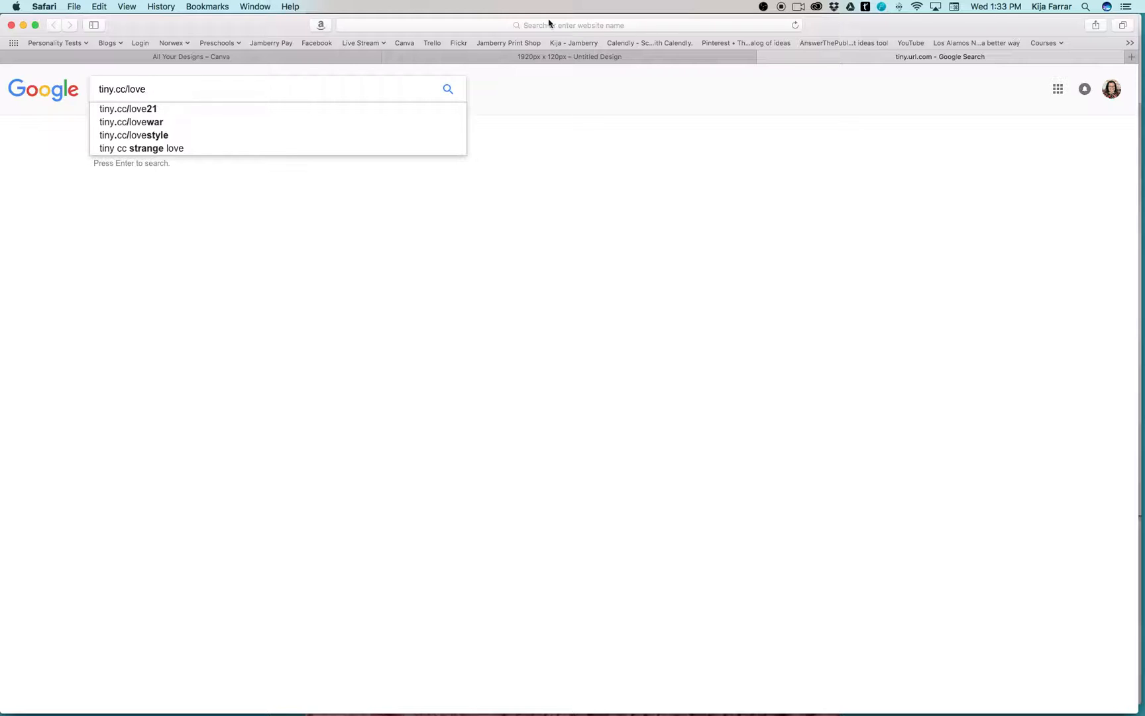
Load tiny.cc/liveOBS in the new tab and review the Facebook live stream instructions through the stream key explanation.
left_click(426, 24)
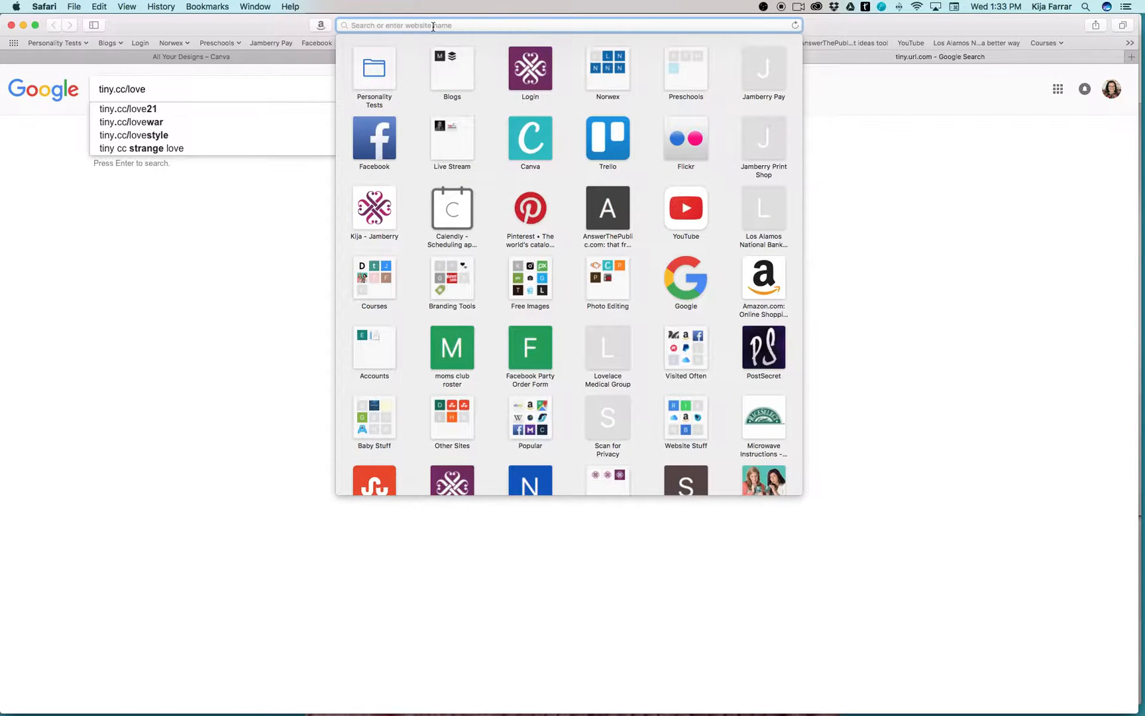
type("tiny.cc")
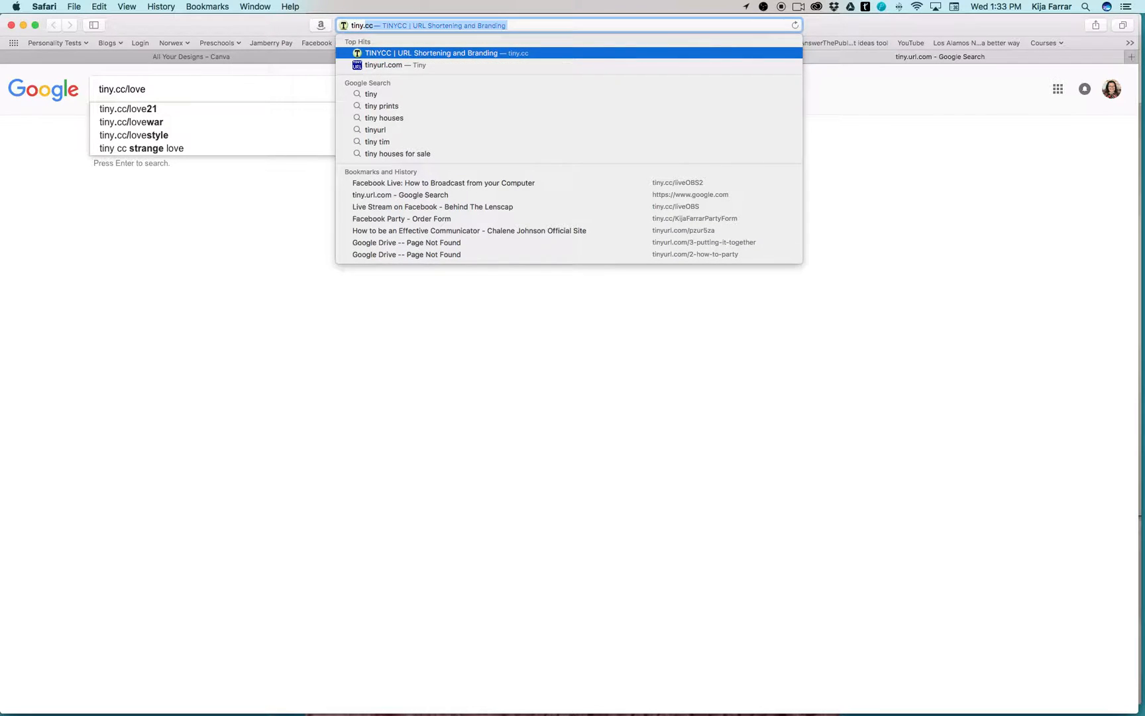
type("/l")
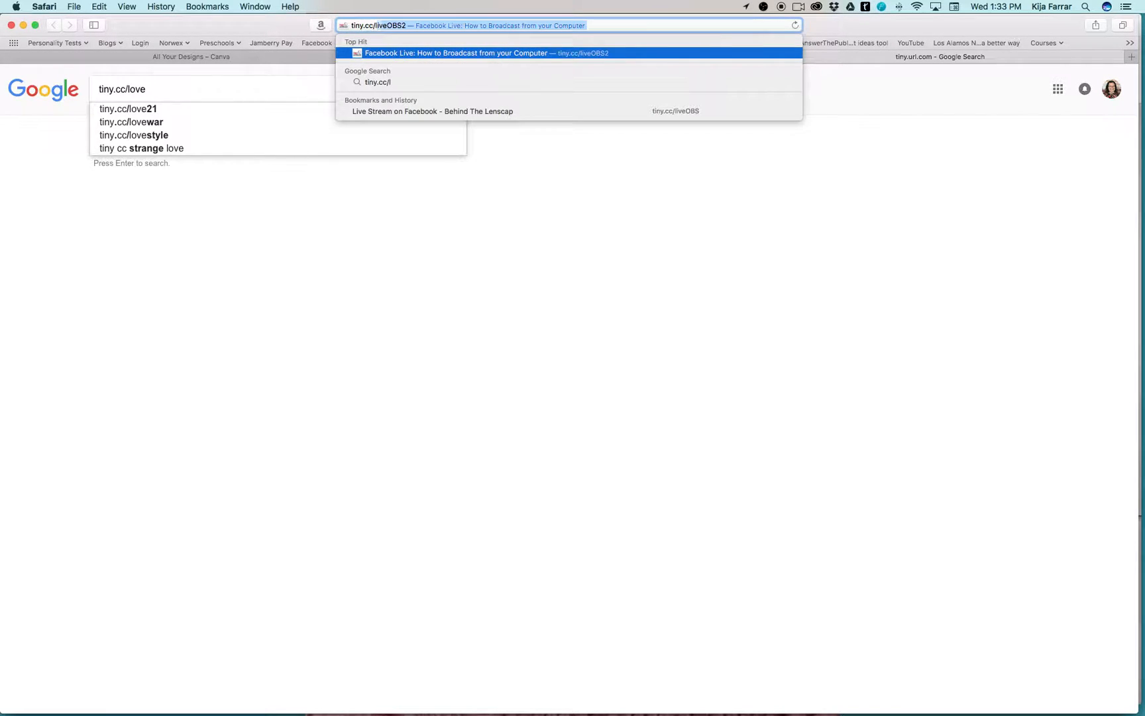
type("iveOBS2\\")
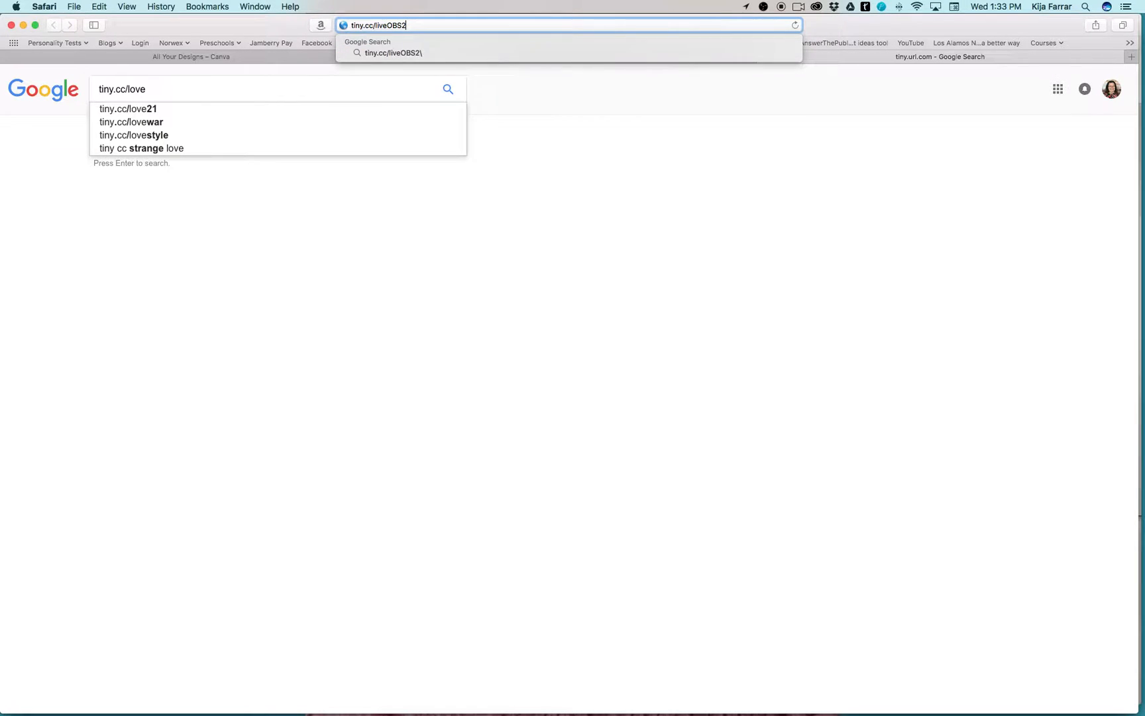
key("Return")
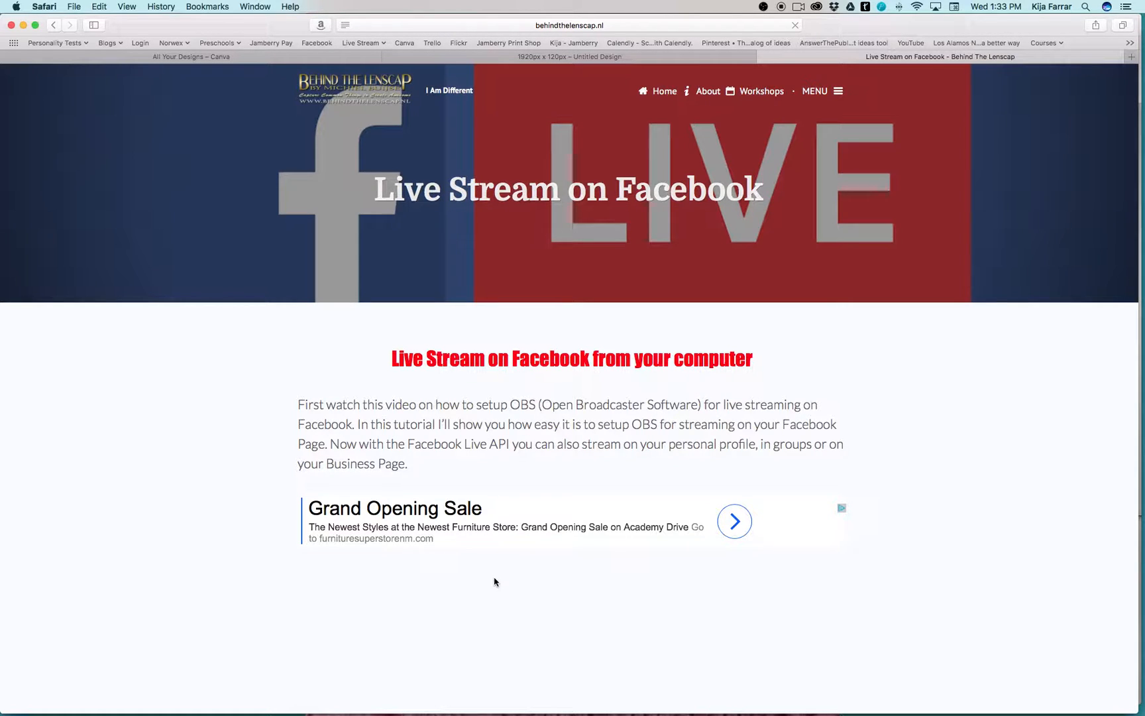
scroll(495, 582, "down", 10)
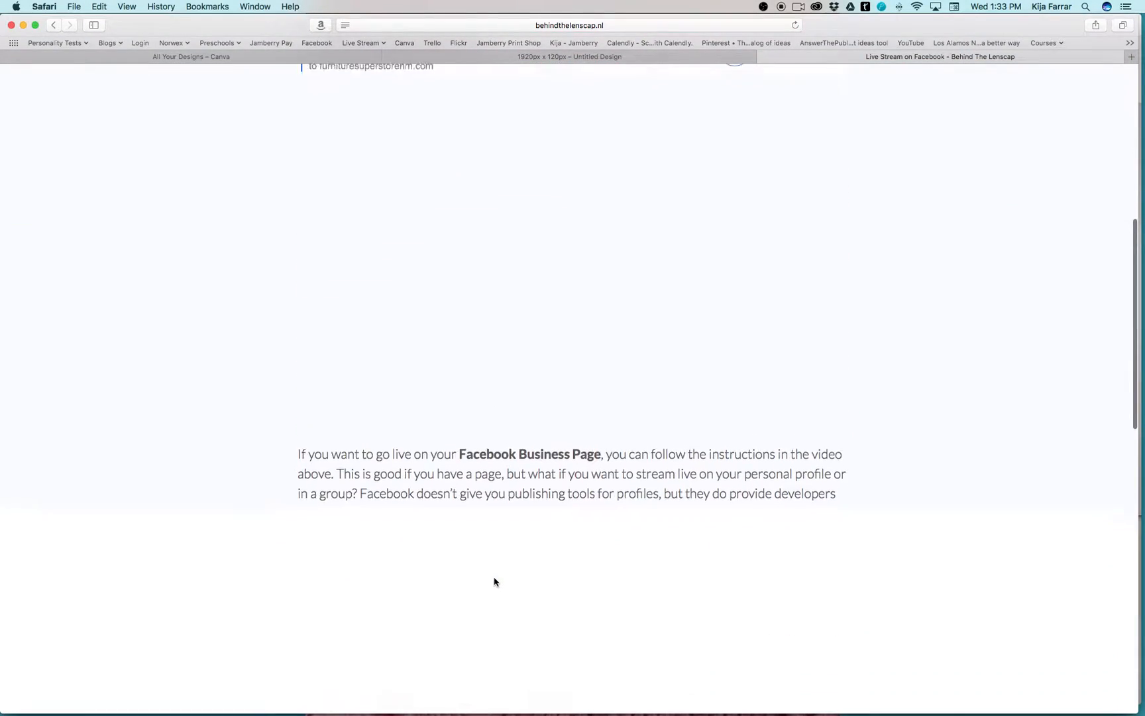
scroll(494, 582, "down", 5)
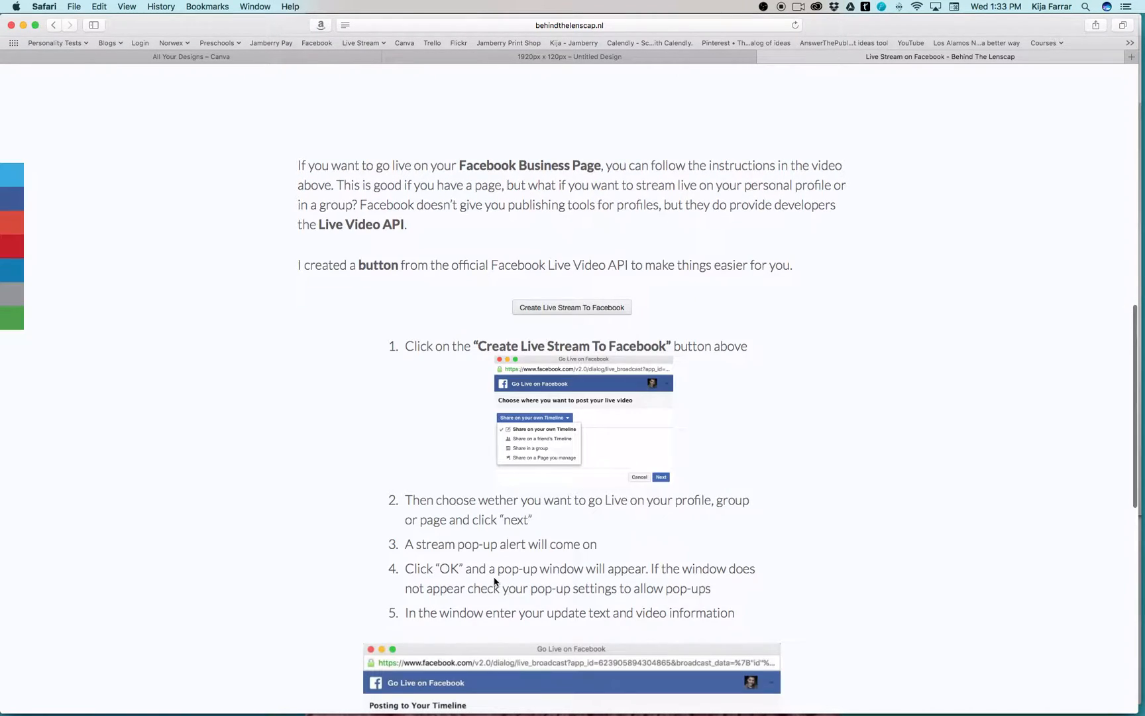
scroll(494, 582, "down", 7)
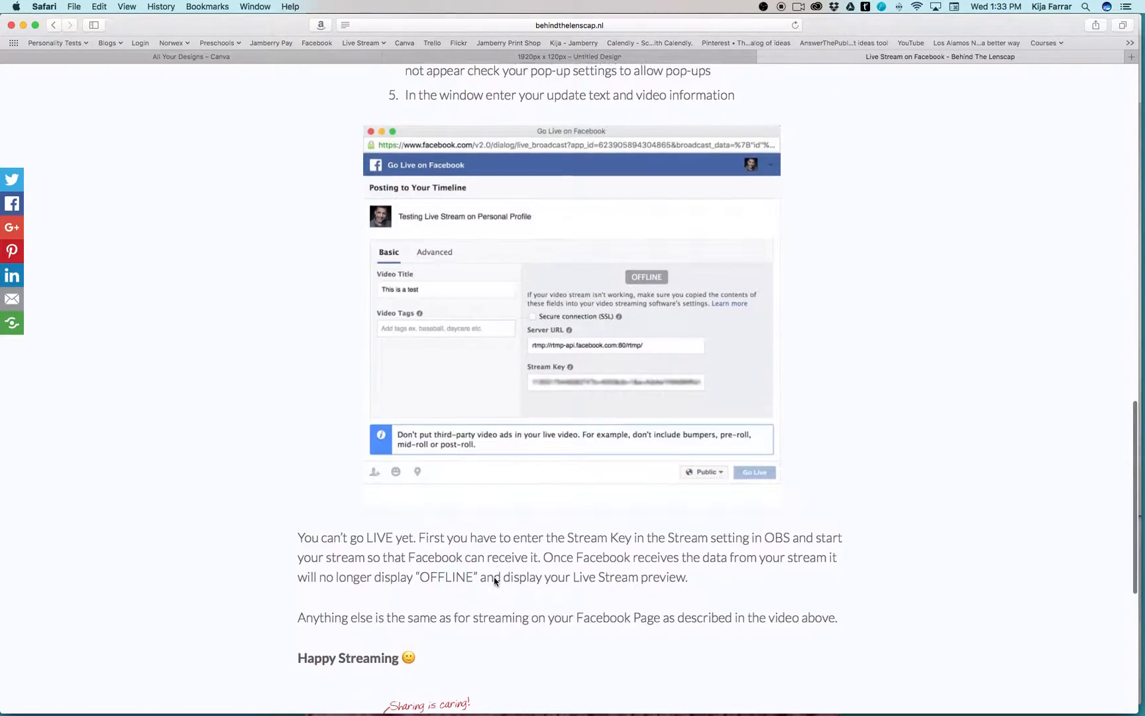
Create a live stream to Facebook shared in the KD Special group and dismiss the stream URL alert.
scroll(494, 578, "up", 9)
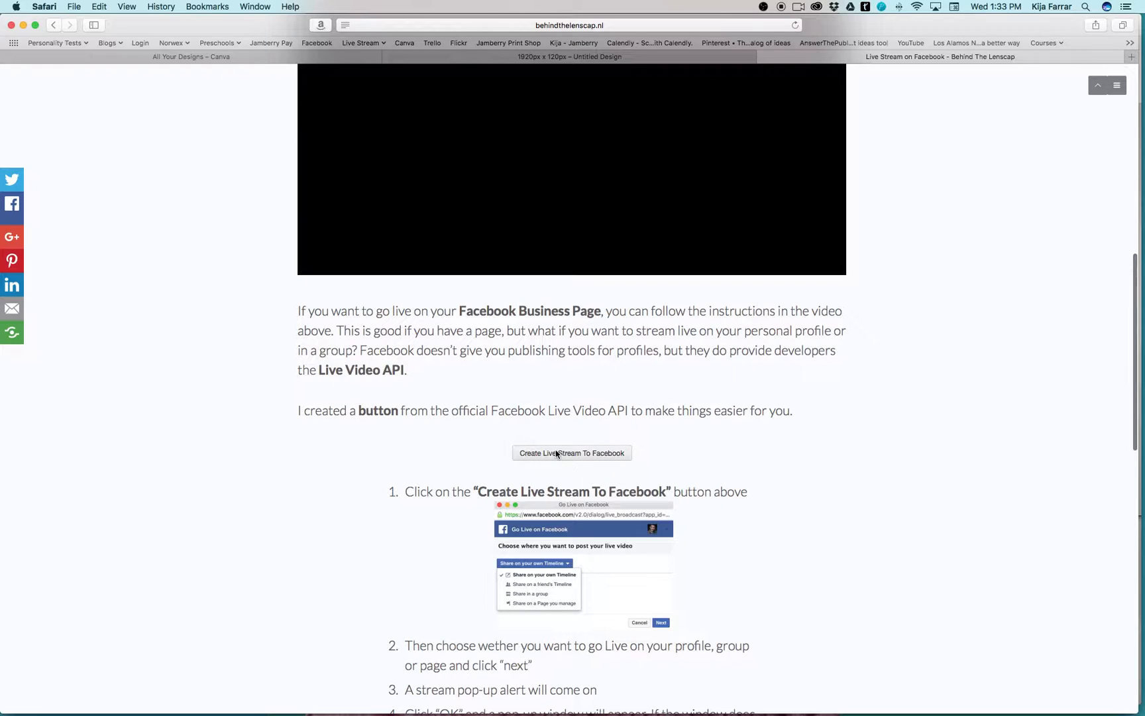
left_click(557, 457)
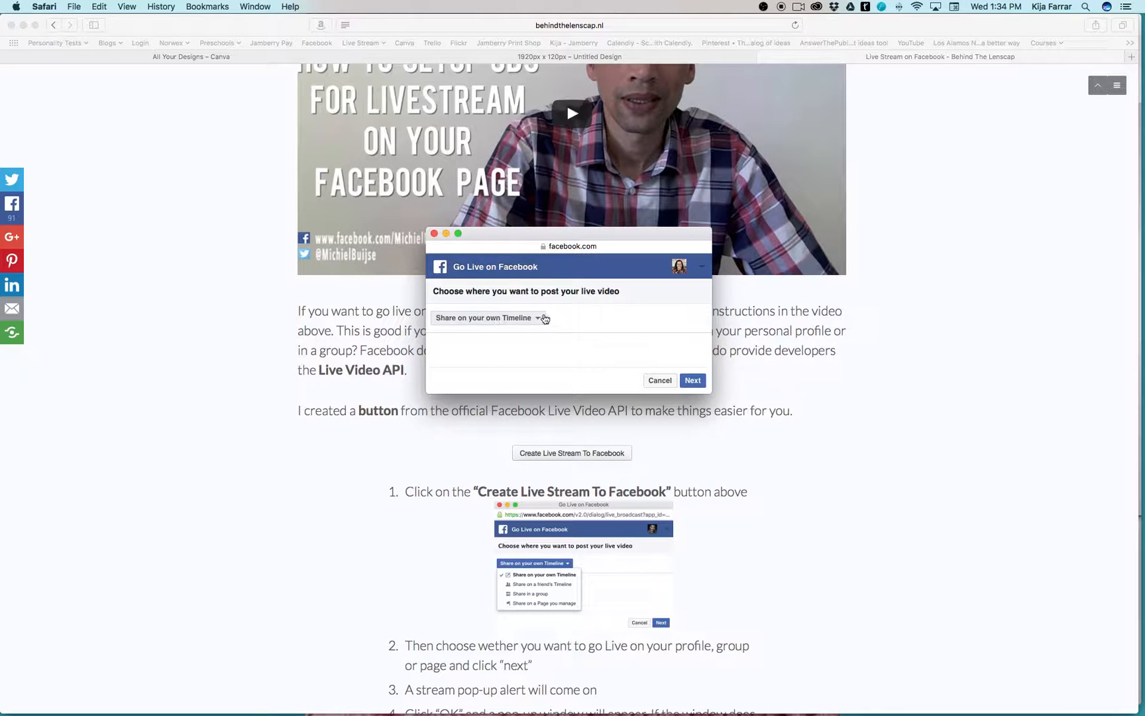
left_click(538, 318)
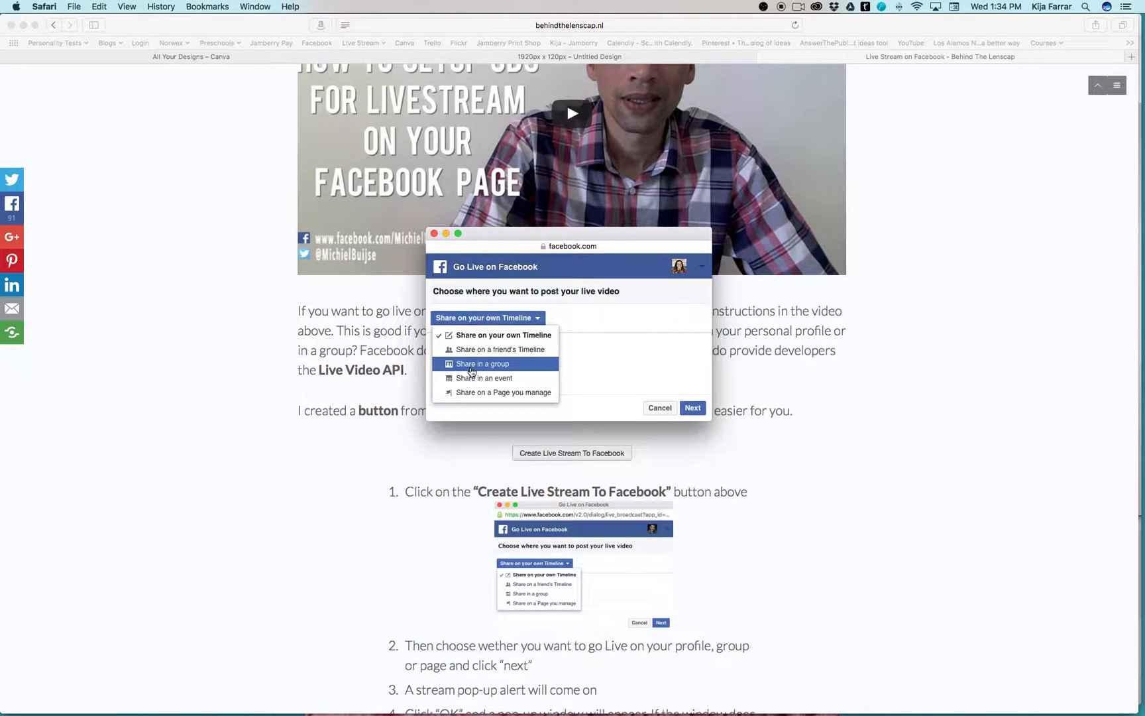
left_click(471, 365)
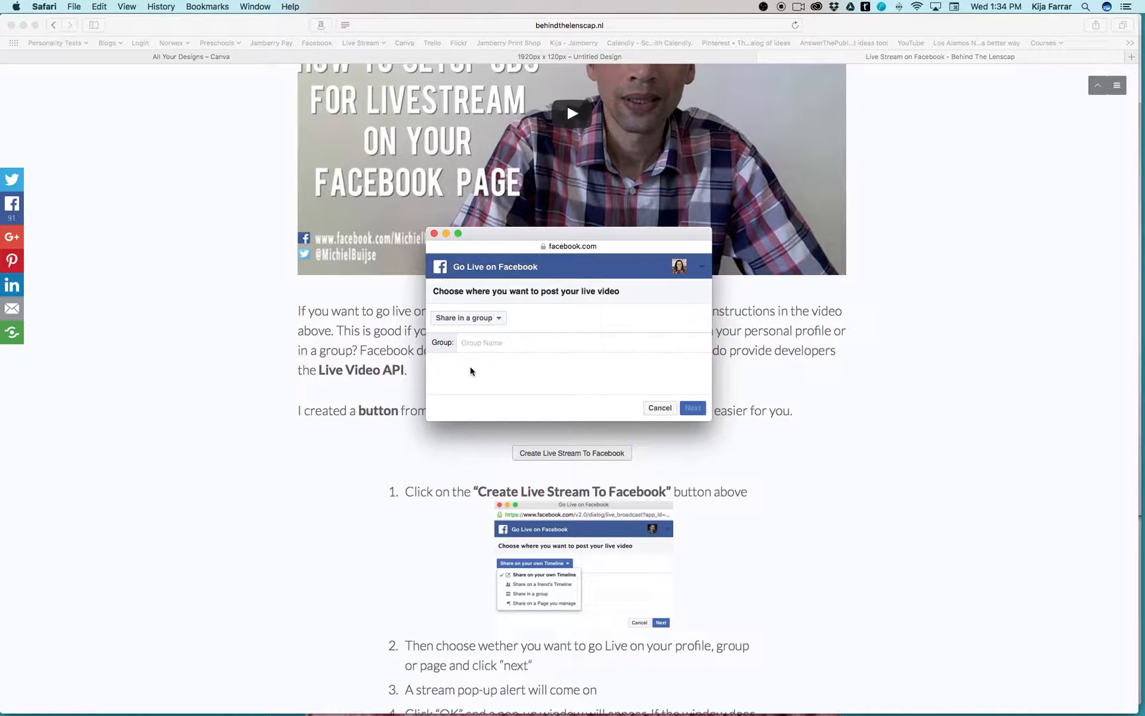
type("KD")
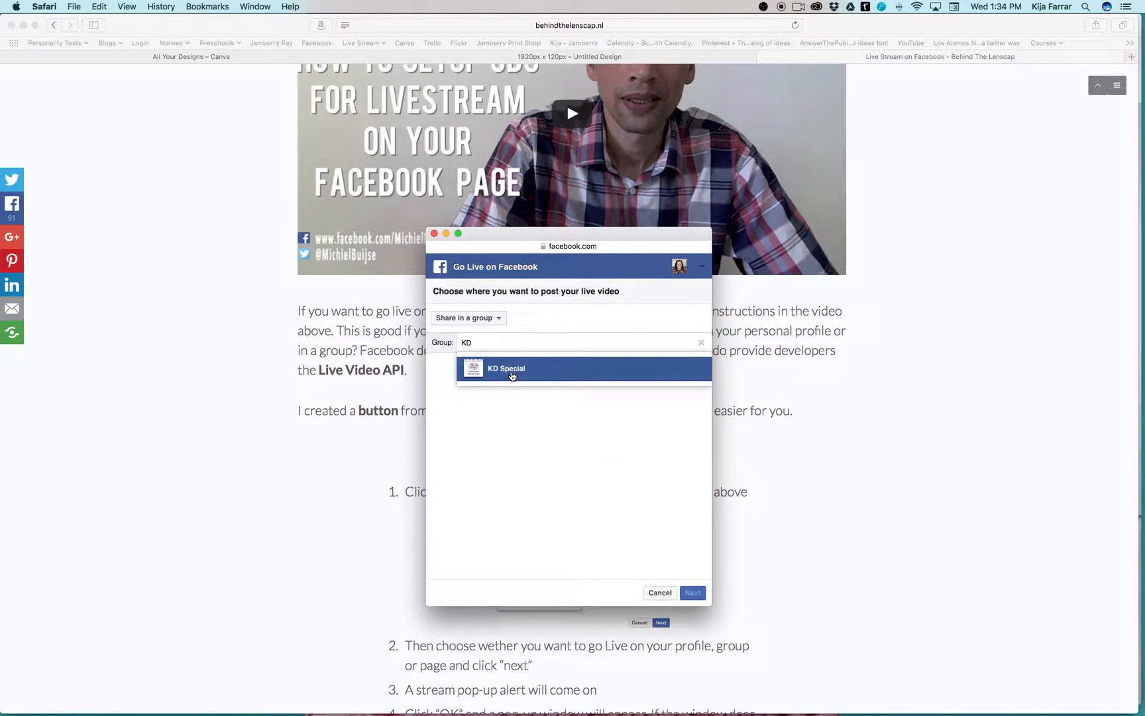
left_click(512, 376)
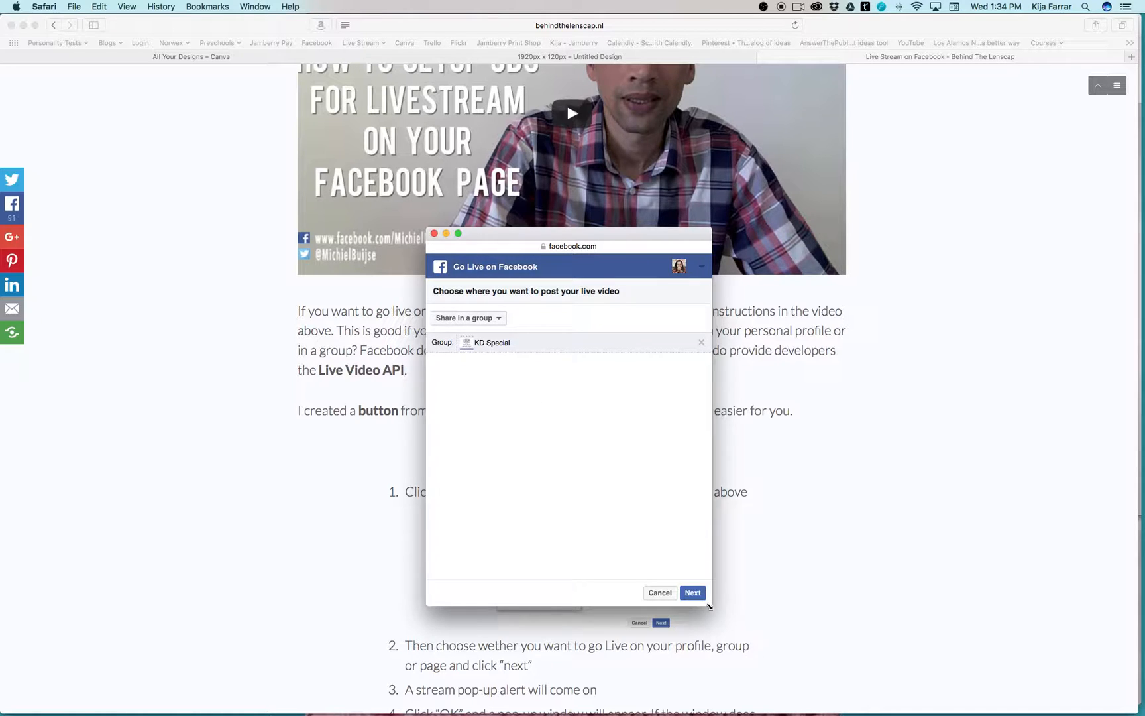
left_click(693, 594)
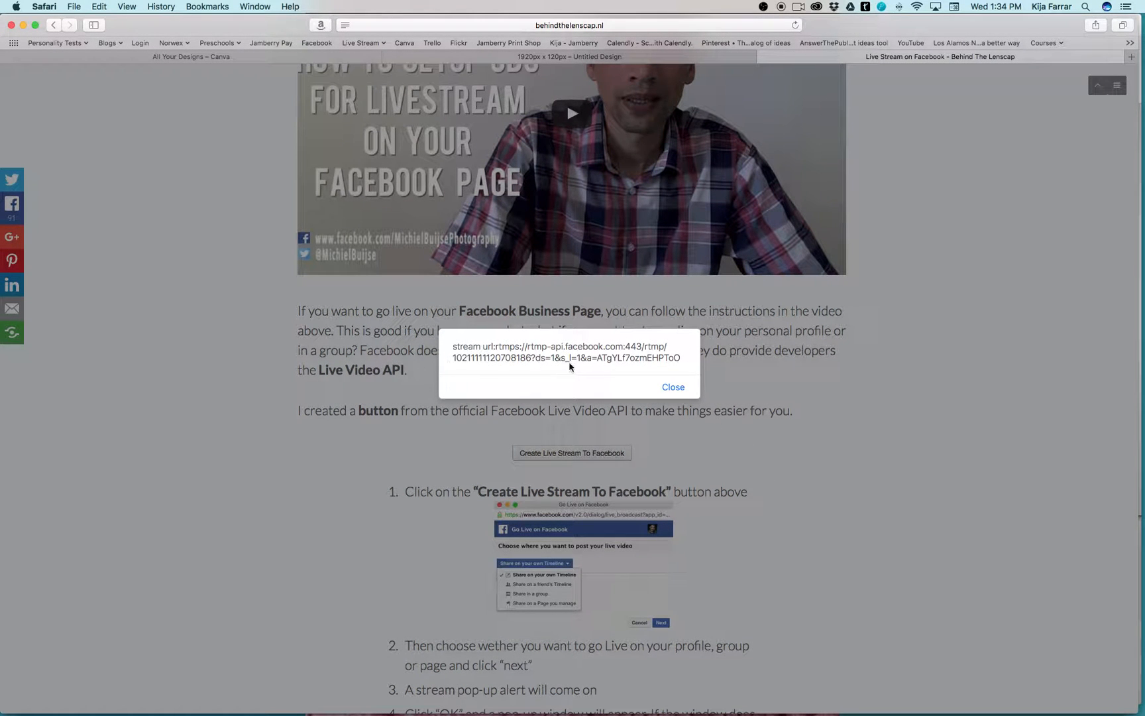
left_click(673, 388)
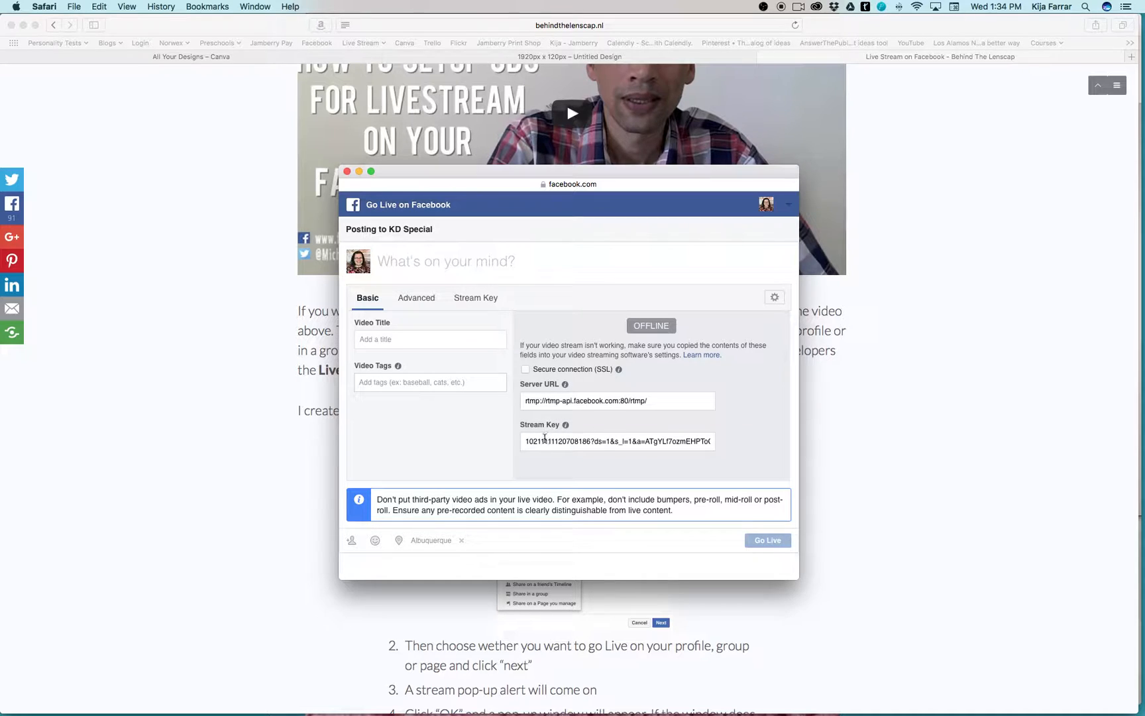
Copy the Facebook stream key, switch to OBS, replace the stream key in the Stream settings with it, reveal it and save.
left_click(524, 448)
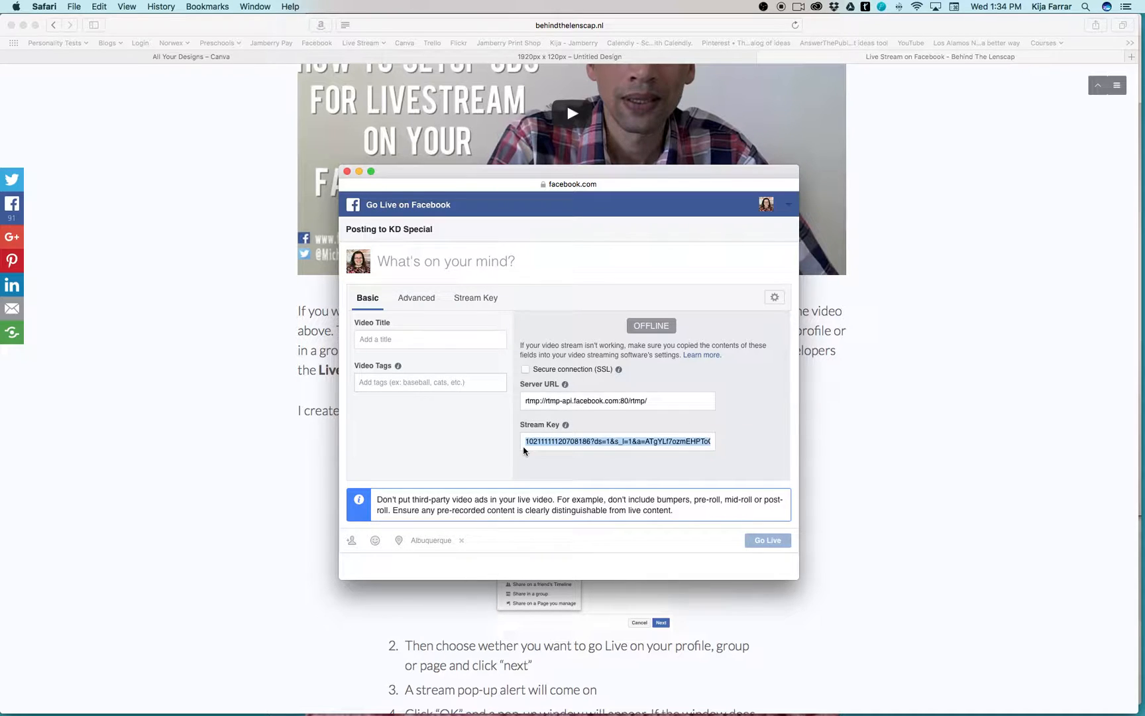
key("super+c")
mouse_move(789, 710)
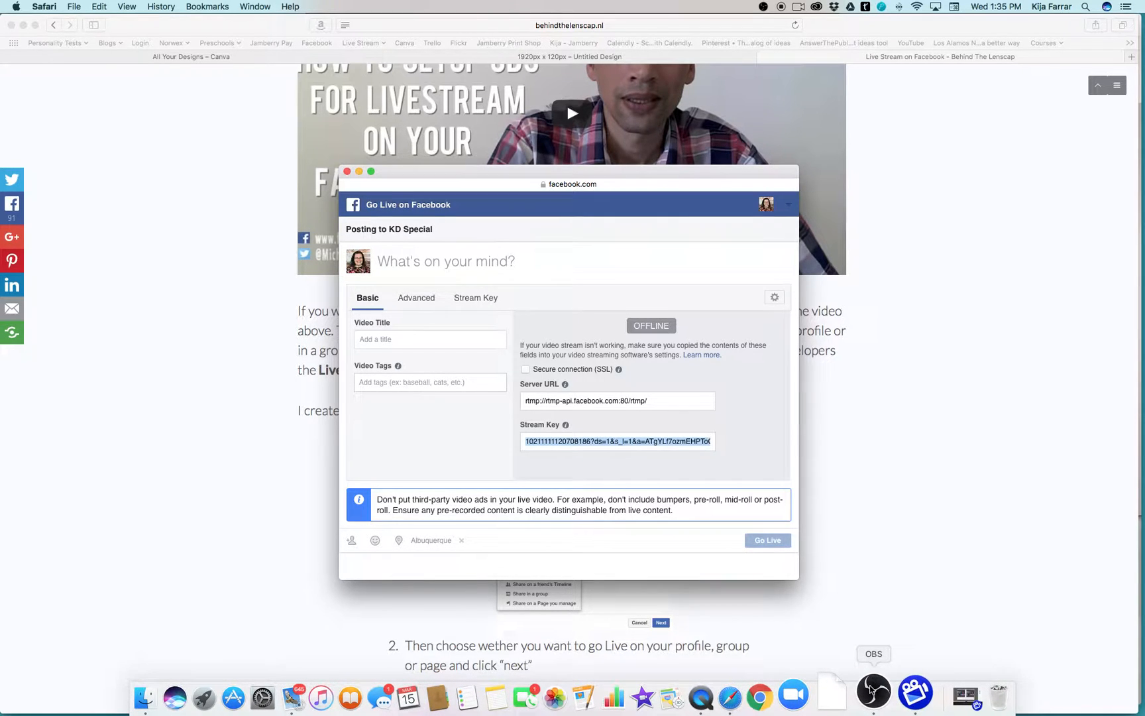
left_click(873, 690)
left_click_drag(669, 279, 430, 266)
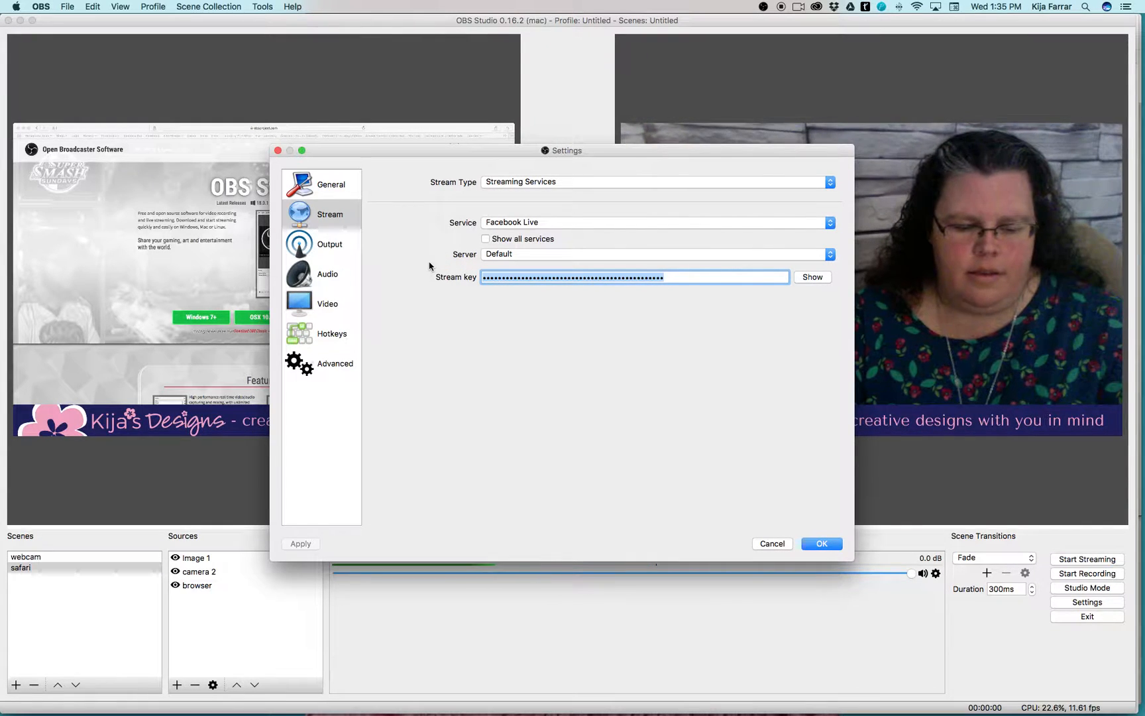
key("super+v")
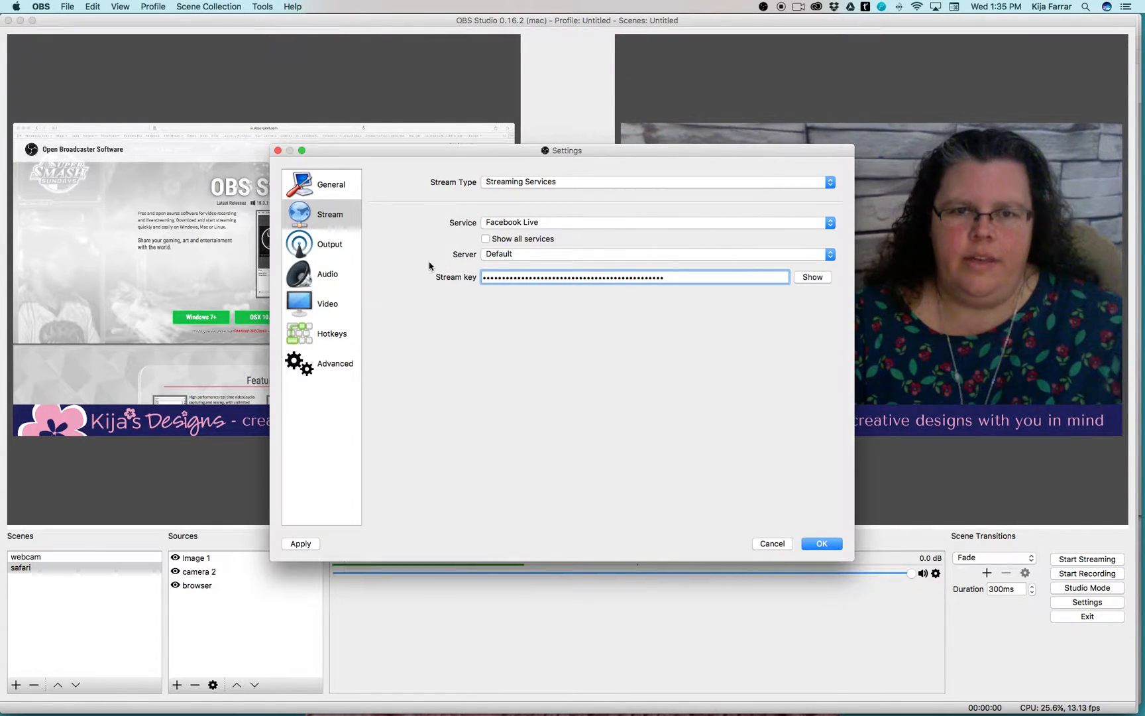
left_click(825, 281)
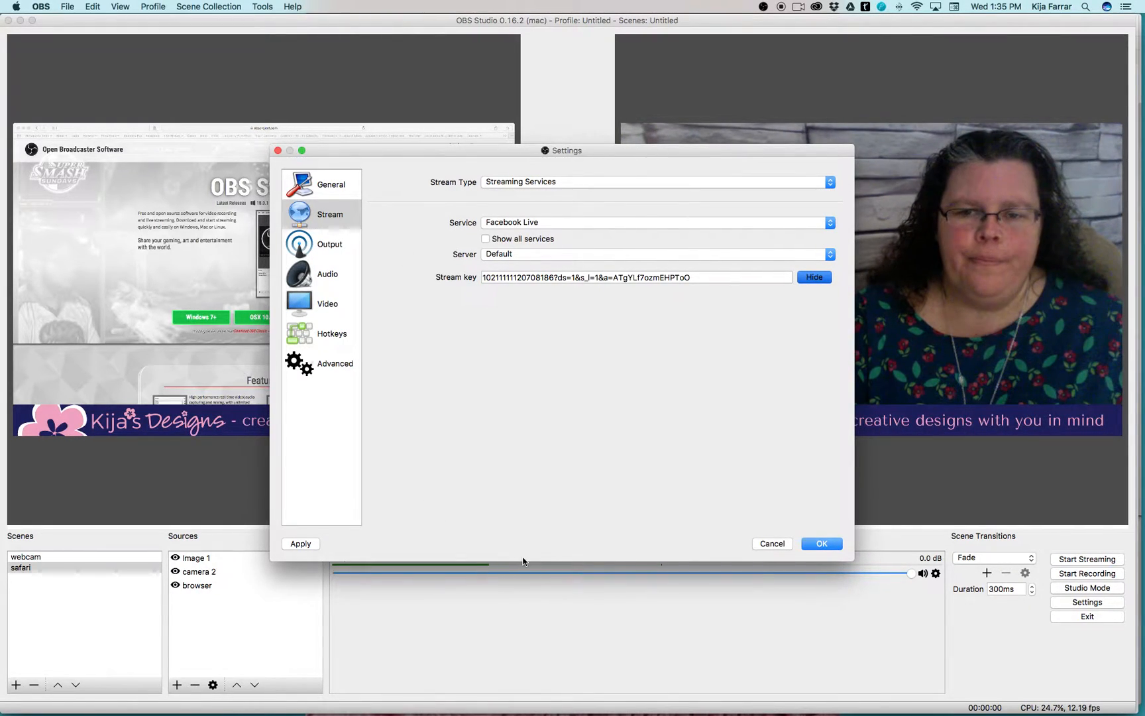
left_click(832, 543)
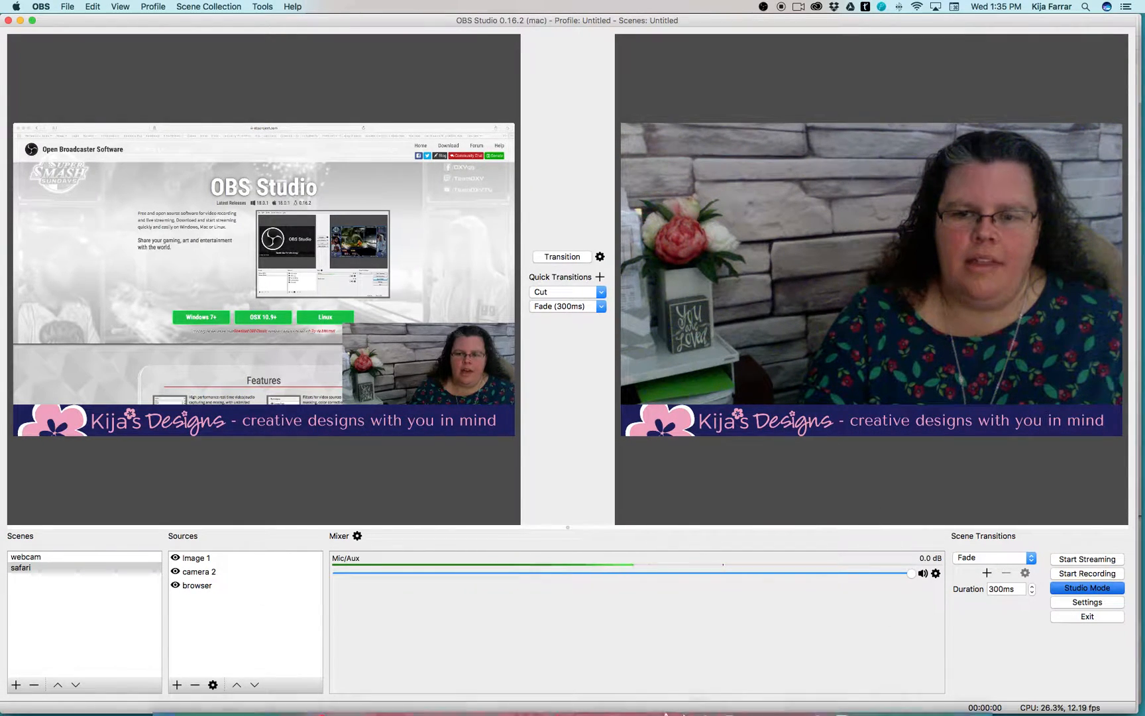
Switch back to Safari and enter "OBS Tutorial" as both the post text and the video title.
mouse_move(696, 709)
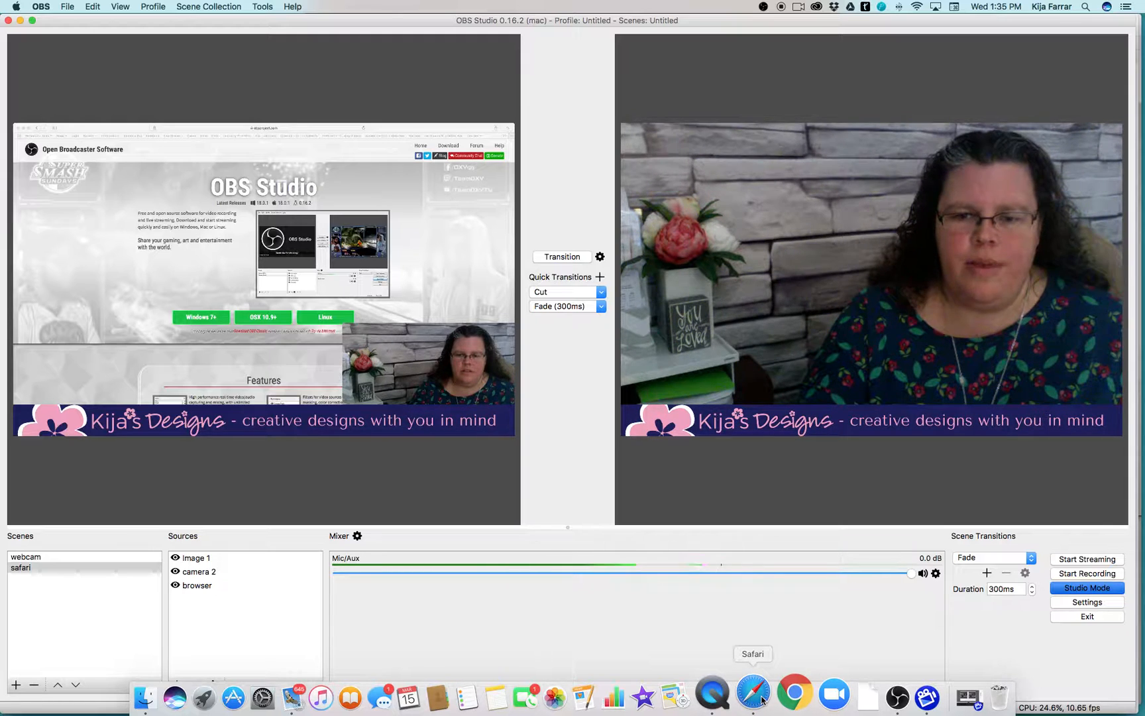
left_click(761, 700)
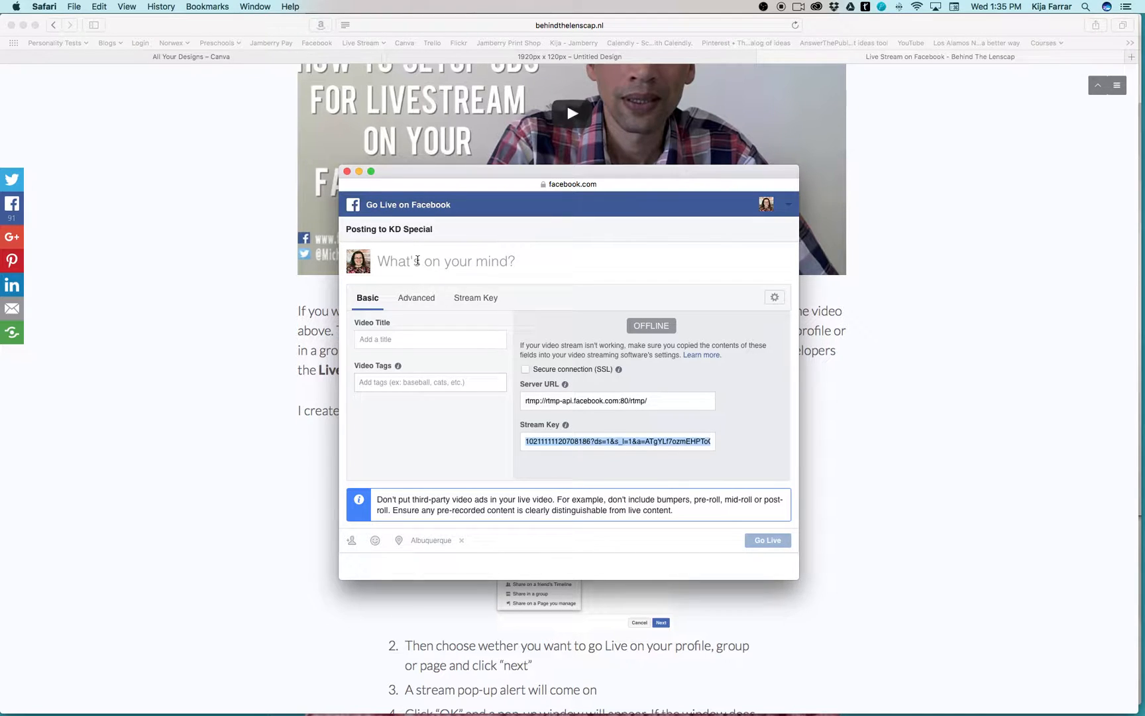
left_click(418, 260)
type("OBS Tutorial")
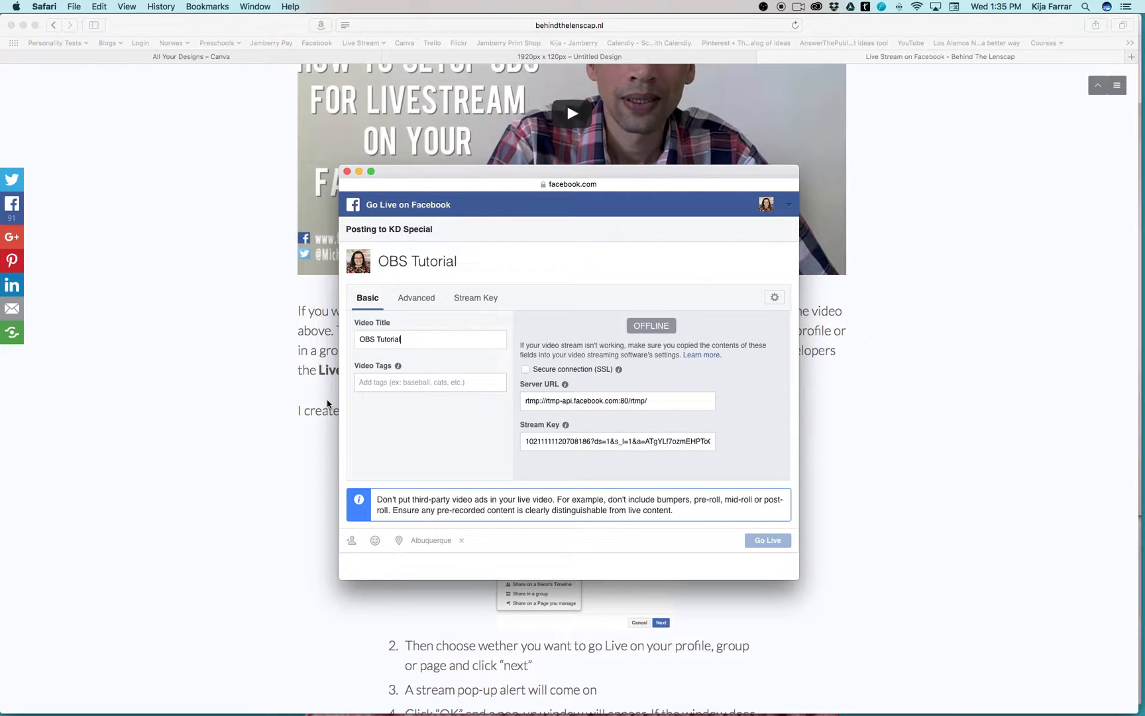
Start streaming in OBS, then go live from the Facebook broadcast window in Safari and dismiss the video status alert.
key("super+Tab")
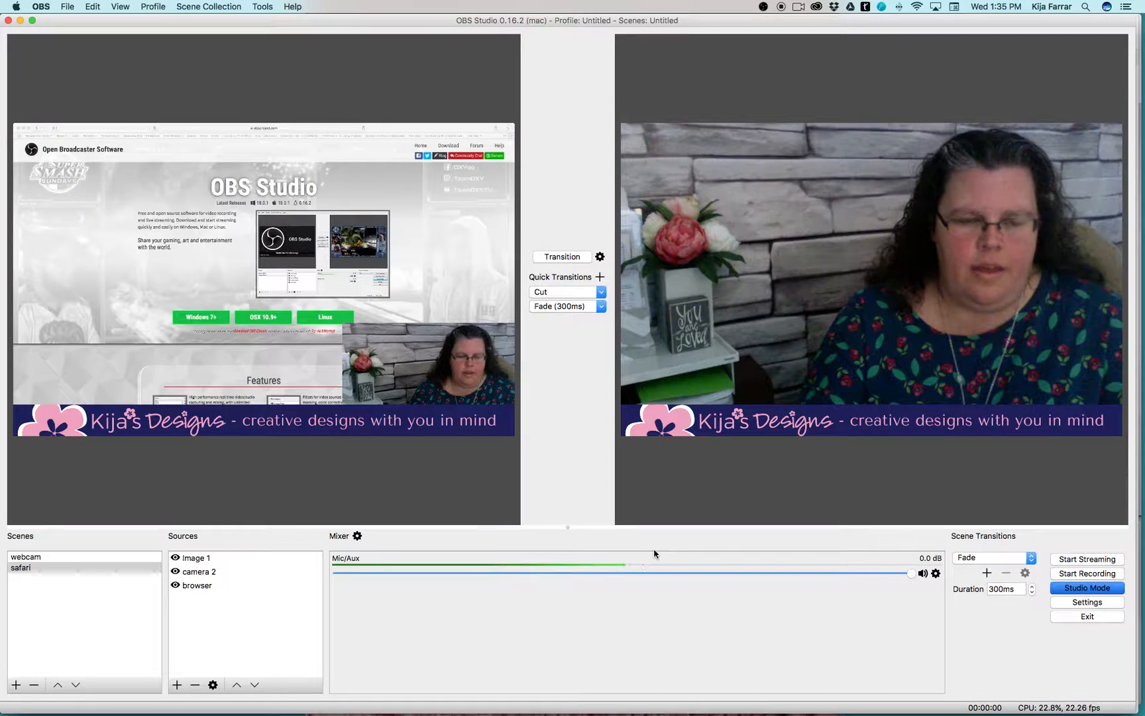
left_click(1075, 560)
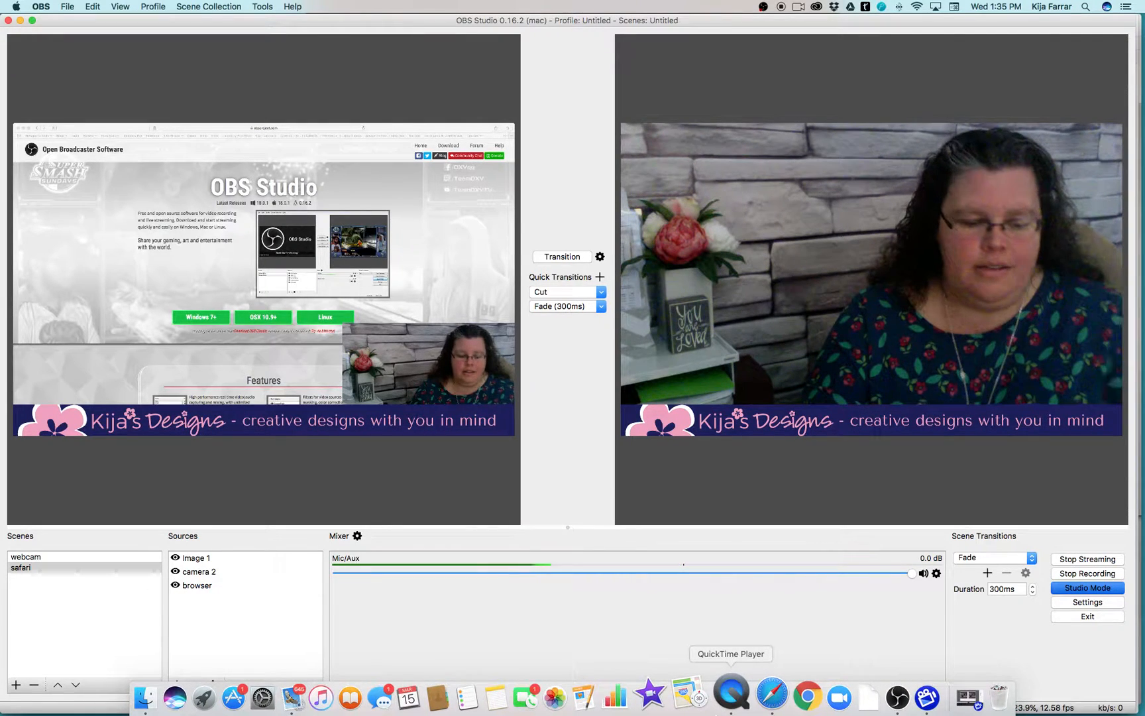
key("super+Tab")
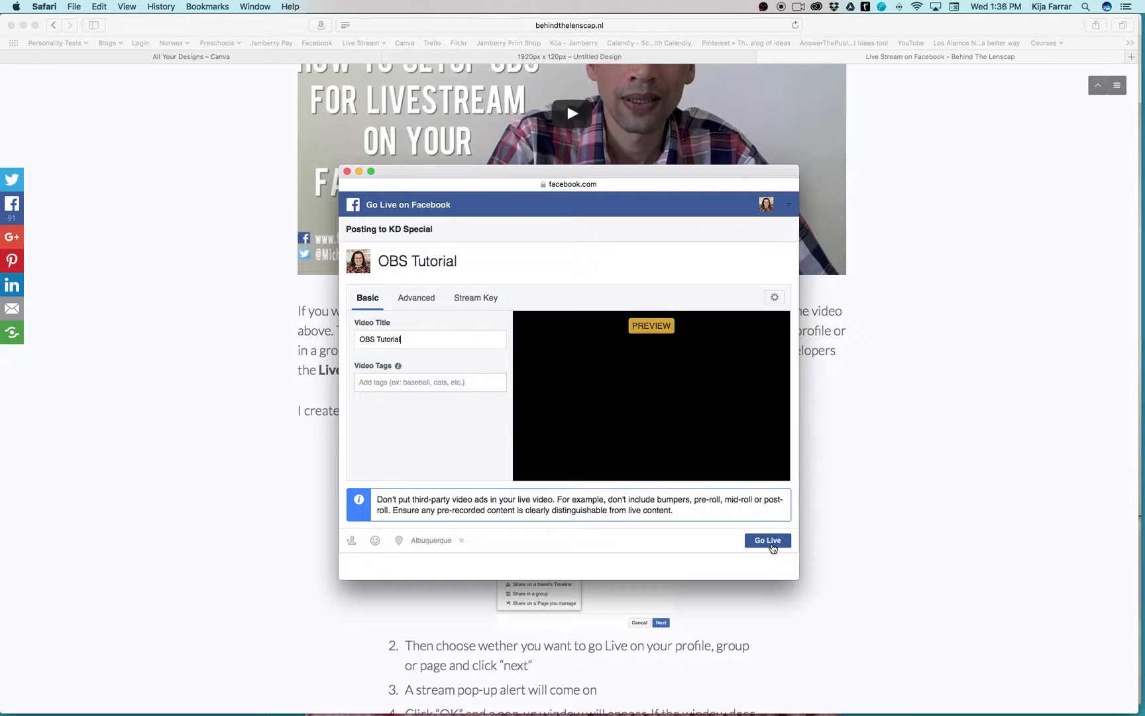
left_click(772, 547)
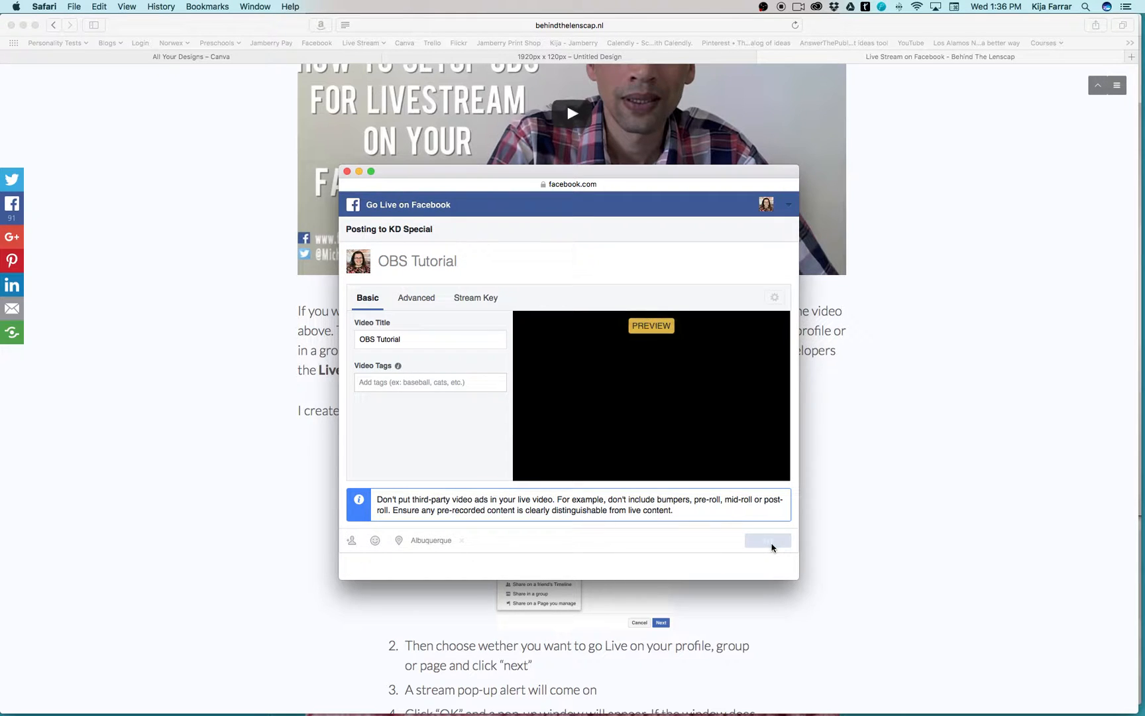
key("super+Tab")
key("super+Tab")
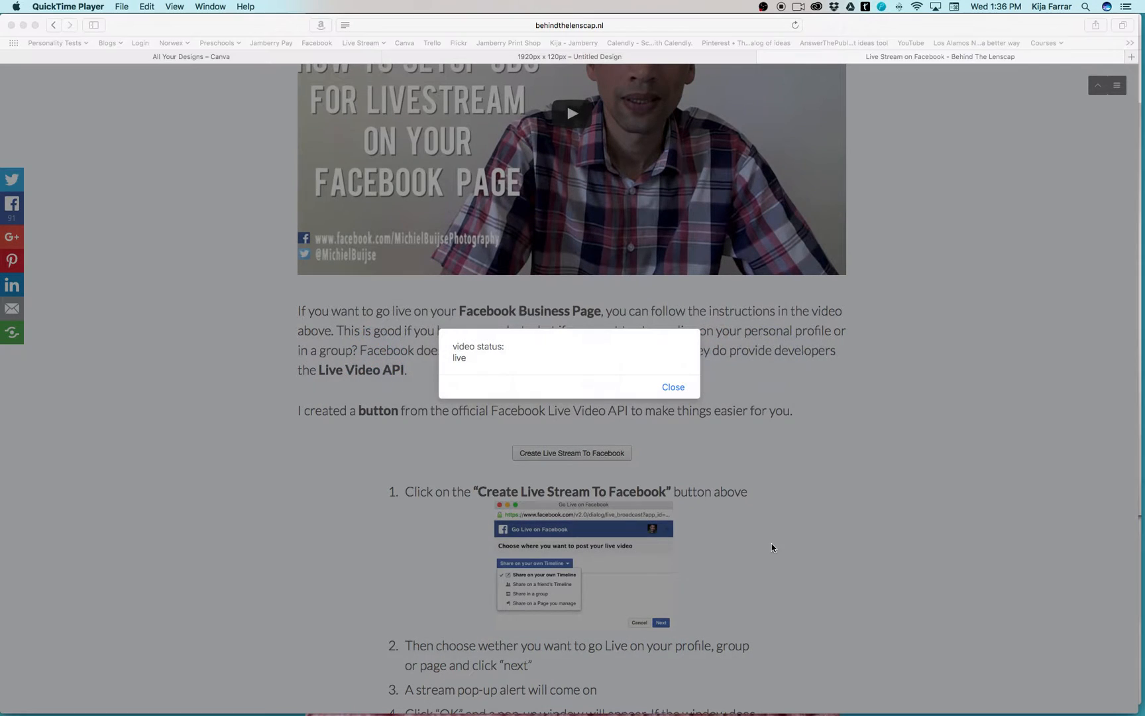
left_click(671, 387)
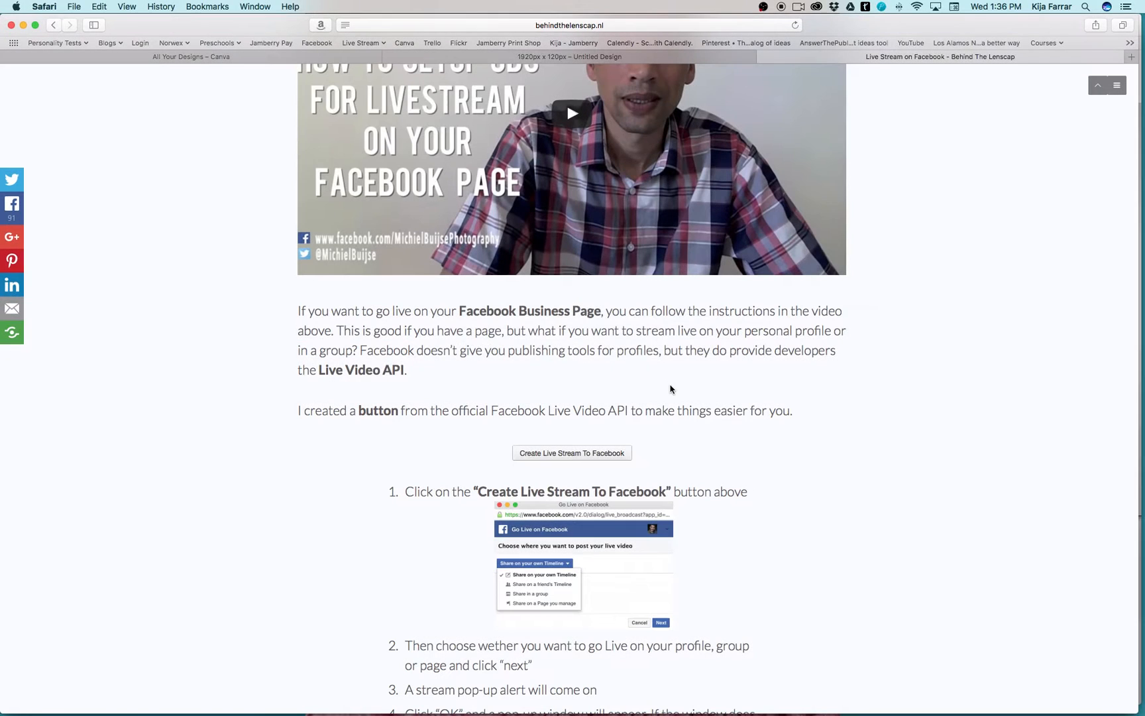
Switch to OBS and transition the safari scene from the preview to the live program output.
key("super+Tab")
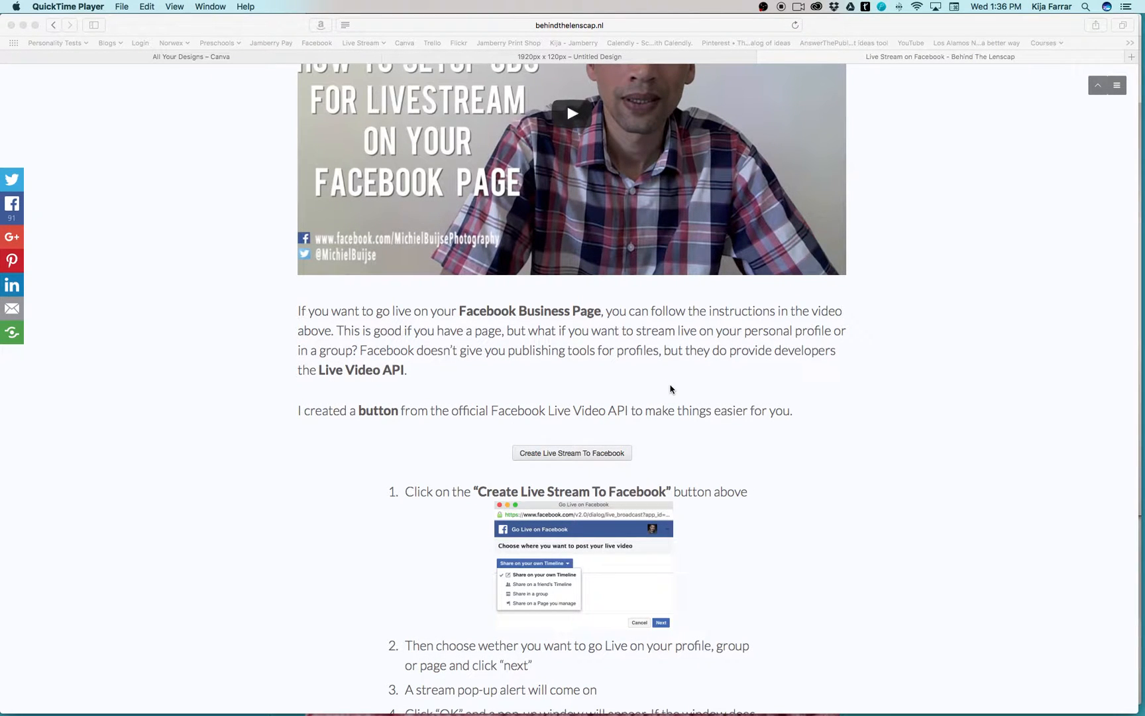
key("super+Tab")
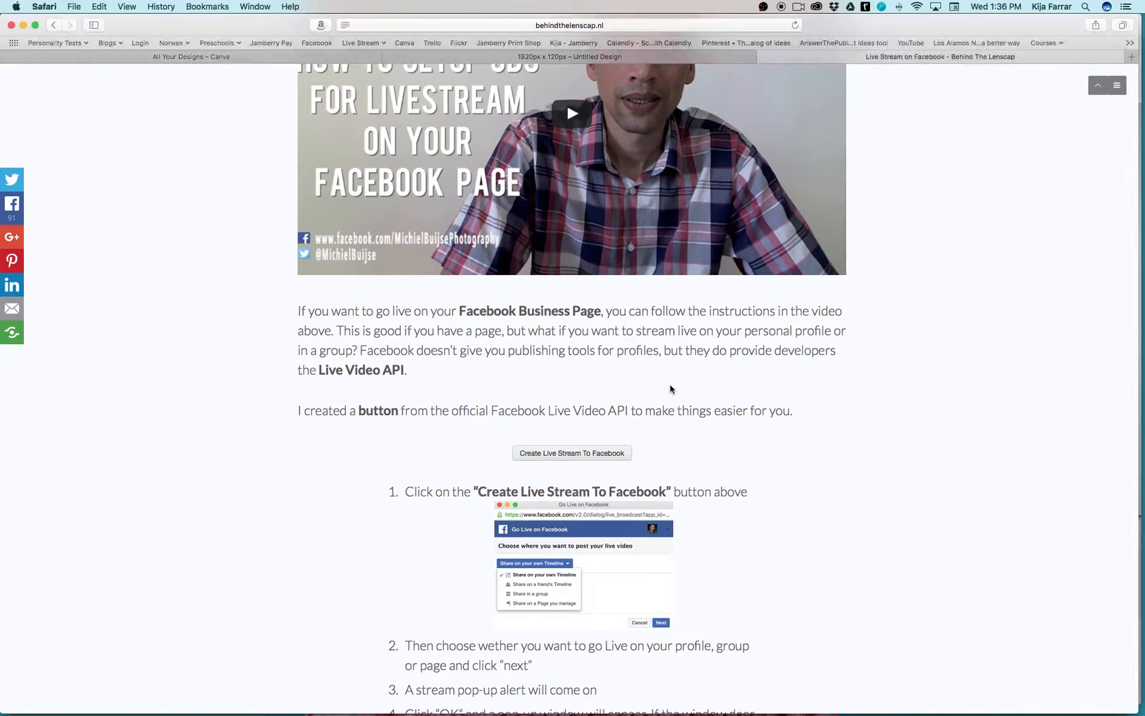
key("super+Tab")
key("super+Tab")
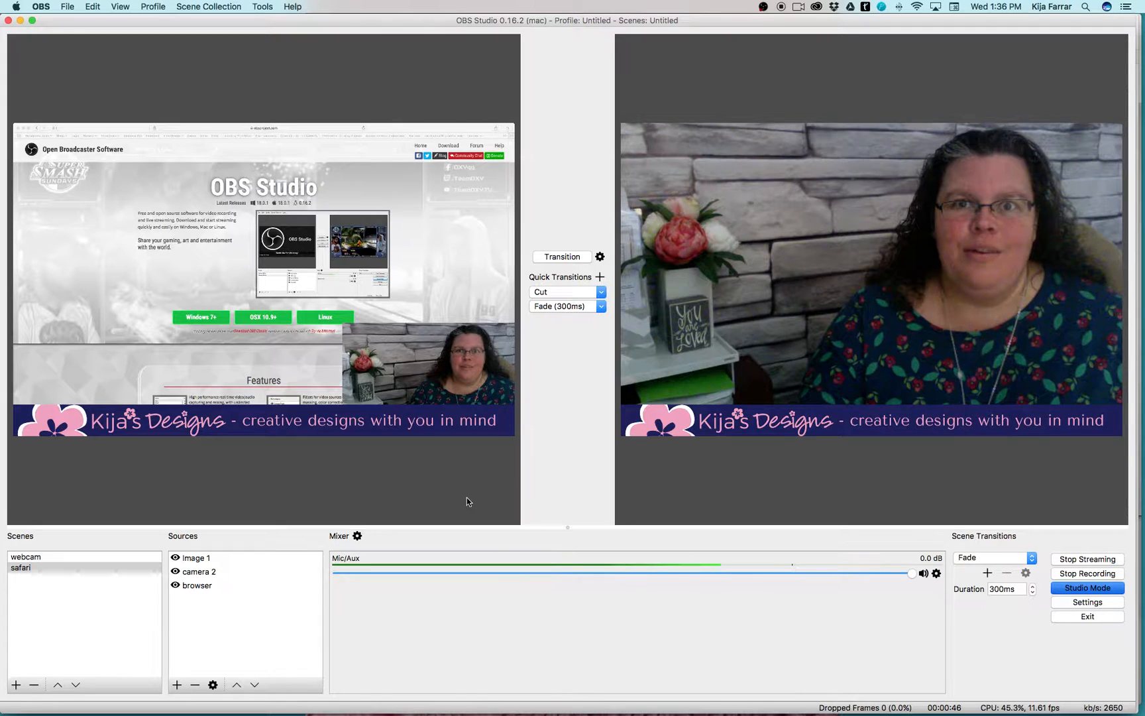
mouse_move(519, 703)
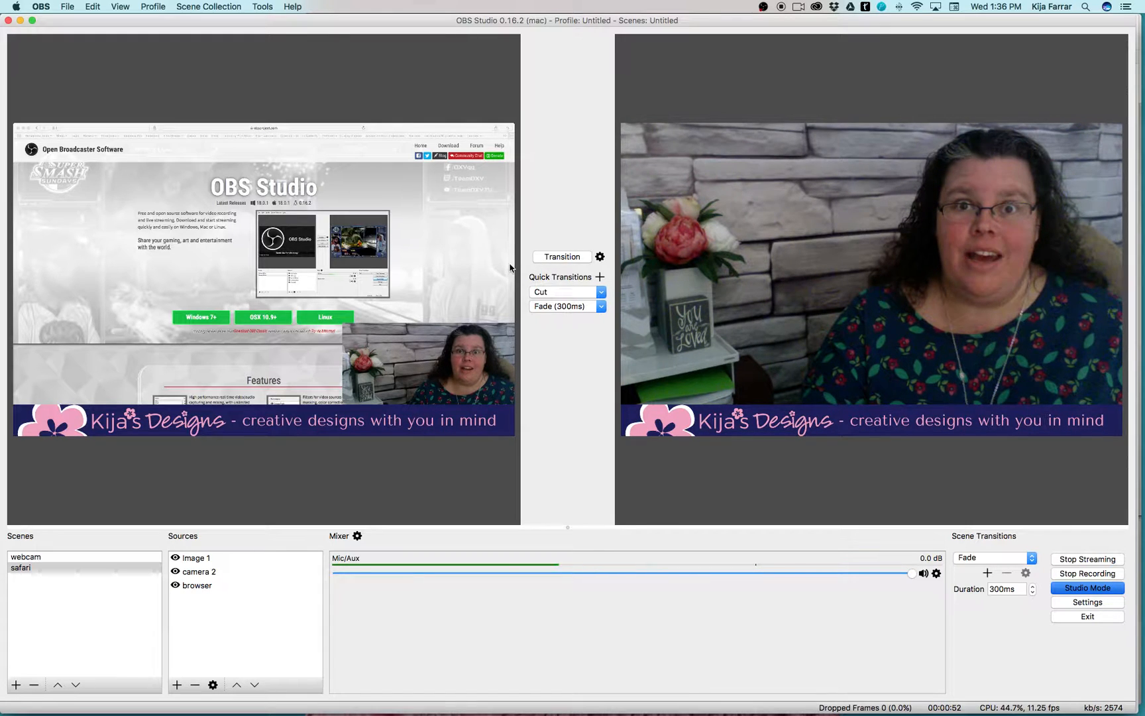
left_click(554, 261)
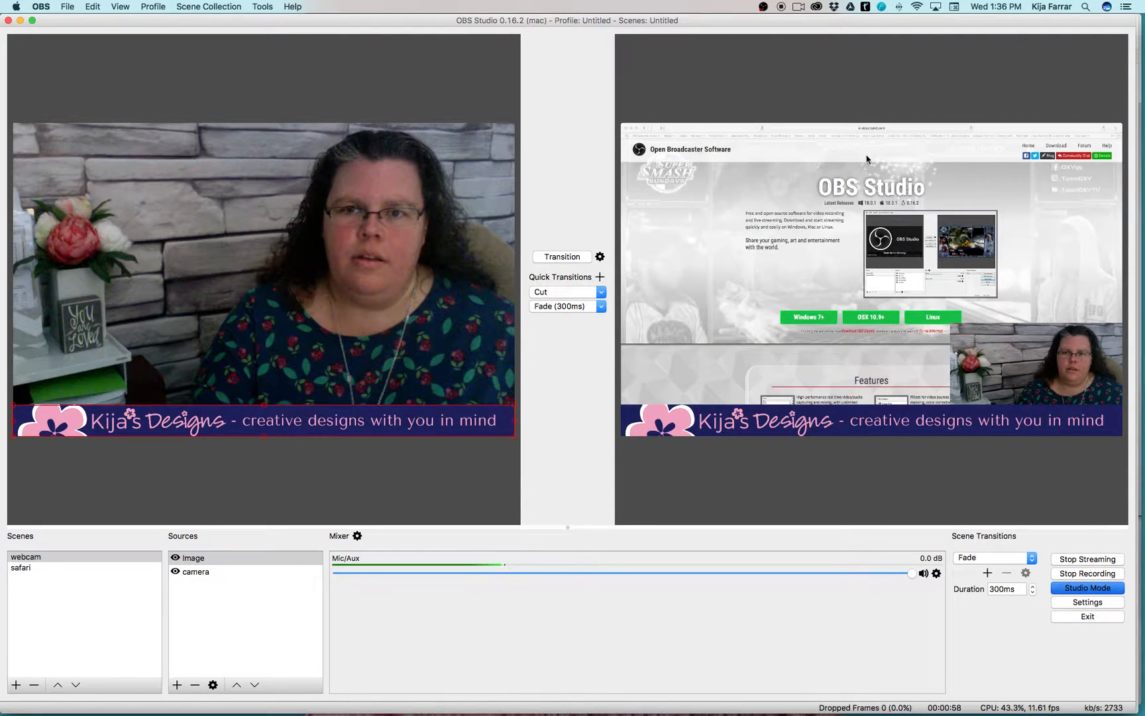
Switch to the Safari window showing the Open Broadcaster Software home page and shrink it from its upper corner to uncover part of OBS.
mouse_move(547, 689)
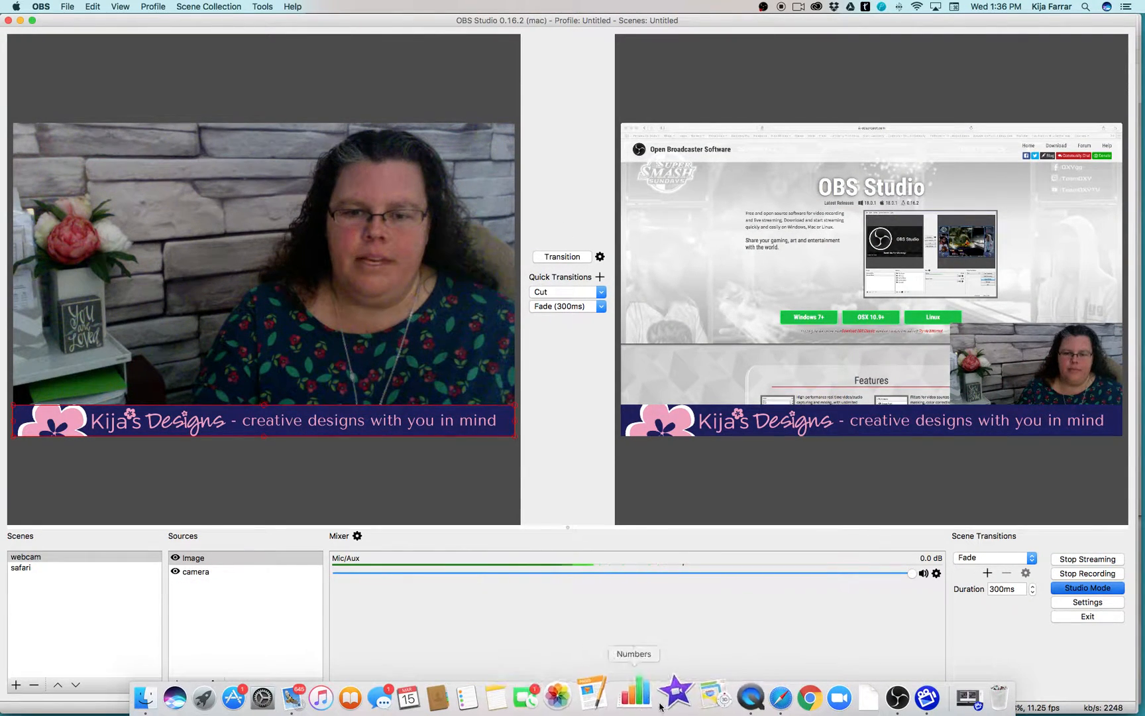
right_click(715, 693)
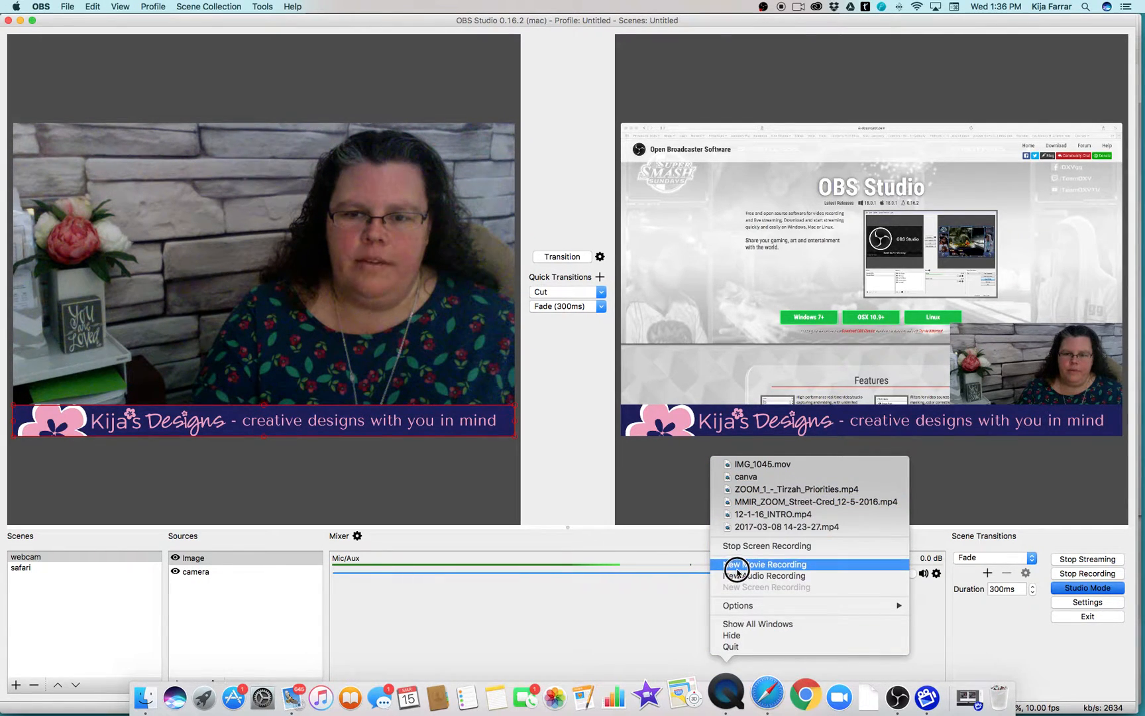
left_click(745, 550)
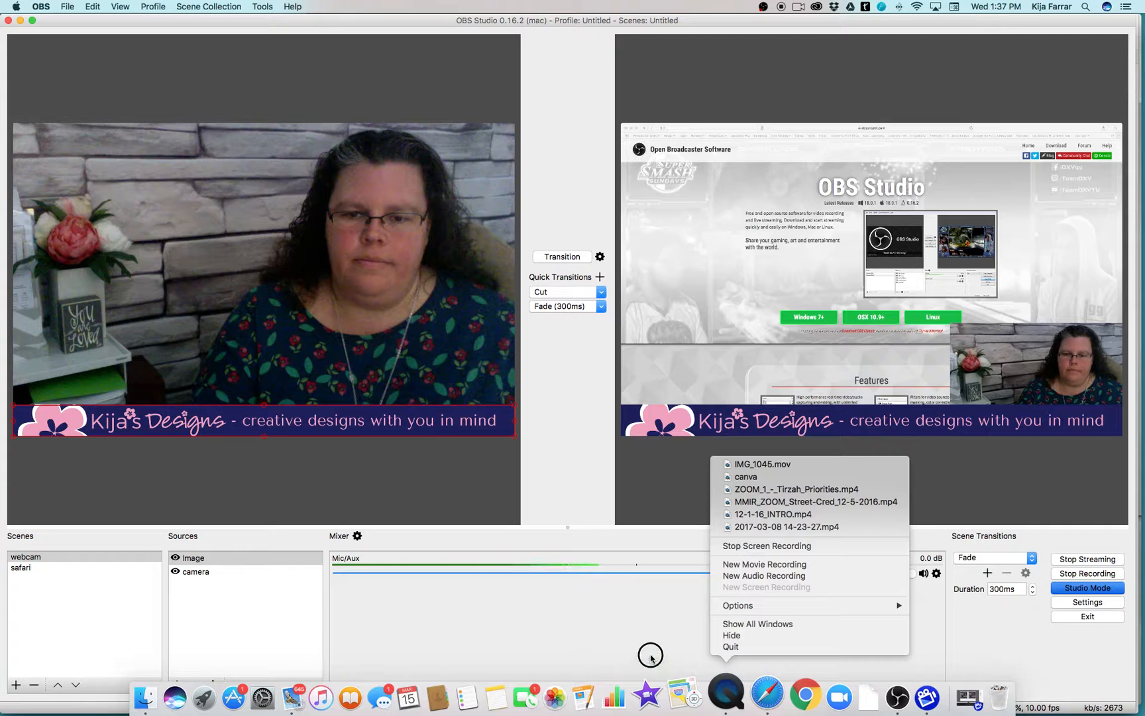
right_click(760, 686)
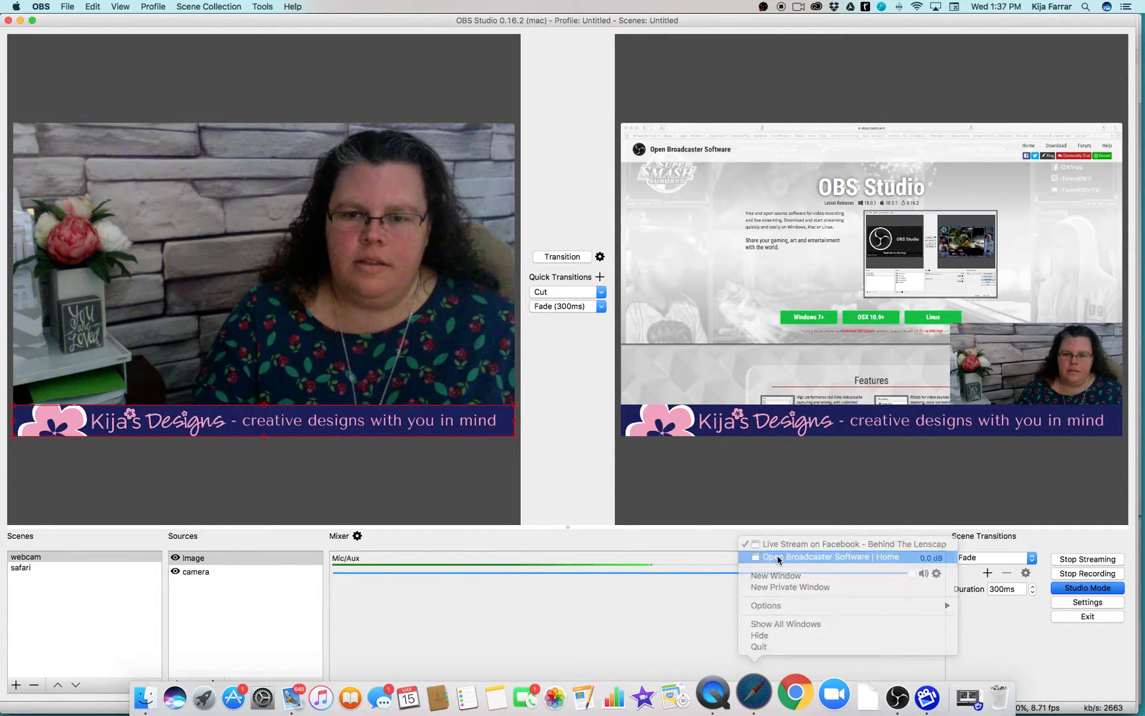
left_click(775, 557)
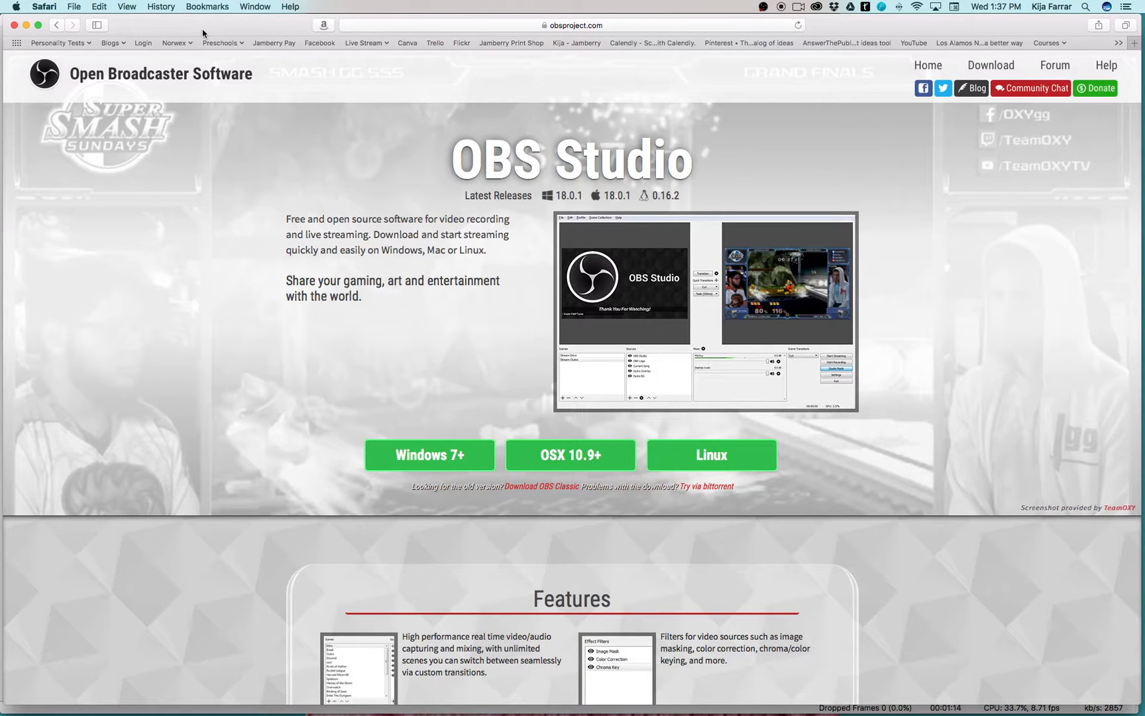
left_click_drag(203, 31, 212, 51)
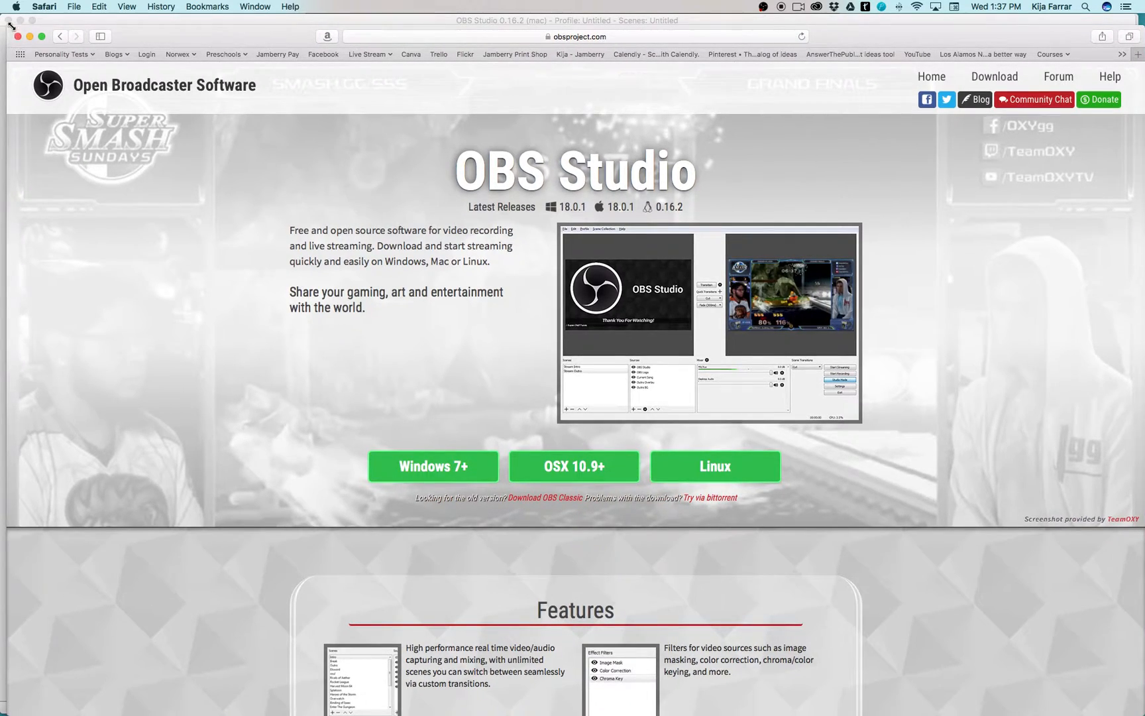
left_click_drag(11, 25, 207, 190)
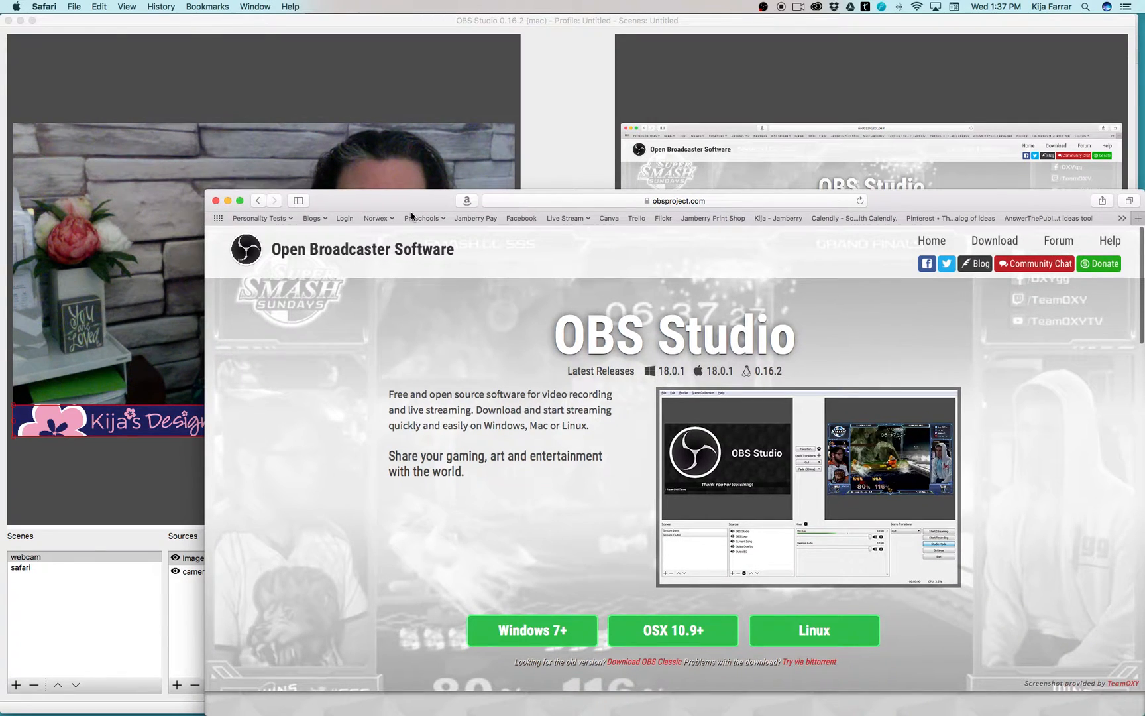
Reposition the Safari window lower on the screen to uncover OBS's transition controls, and transition the webcam scene to the live program output.
left_click_drag(411, 208, 169, 235)
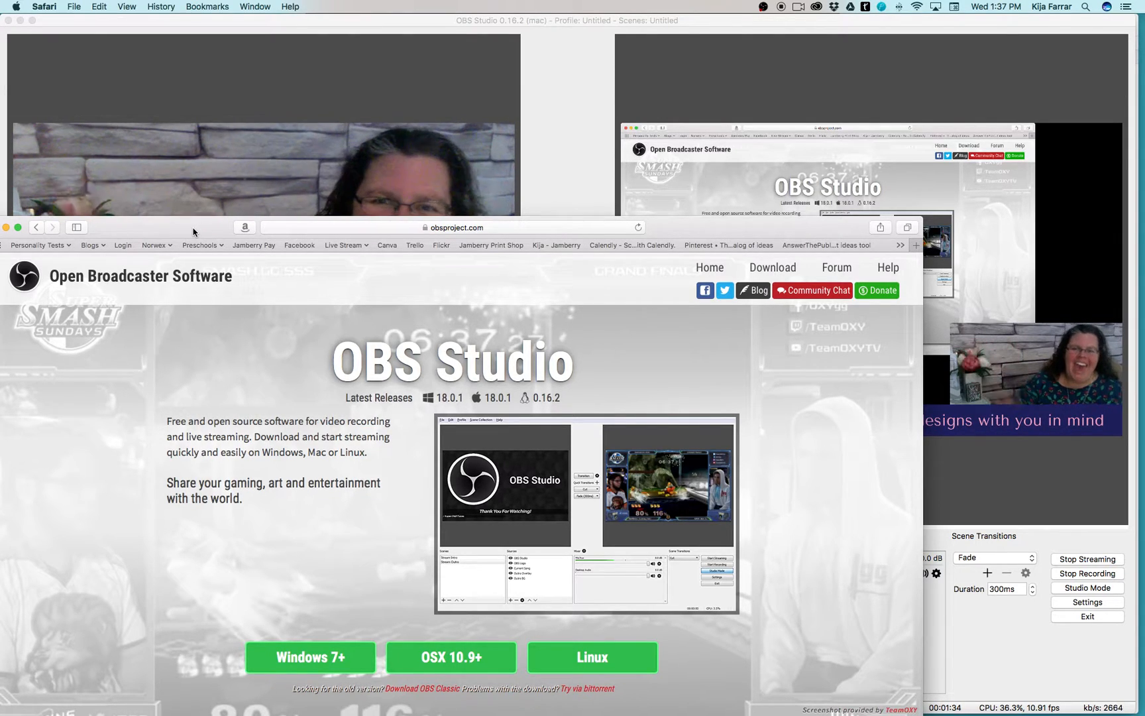
left_click_drag(193, 232, 178, 132)
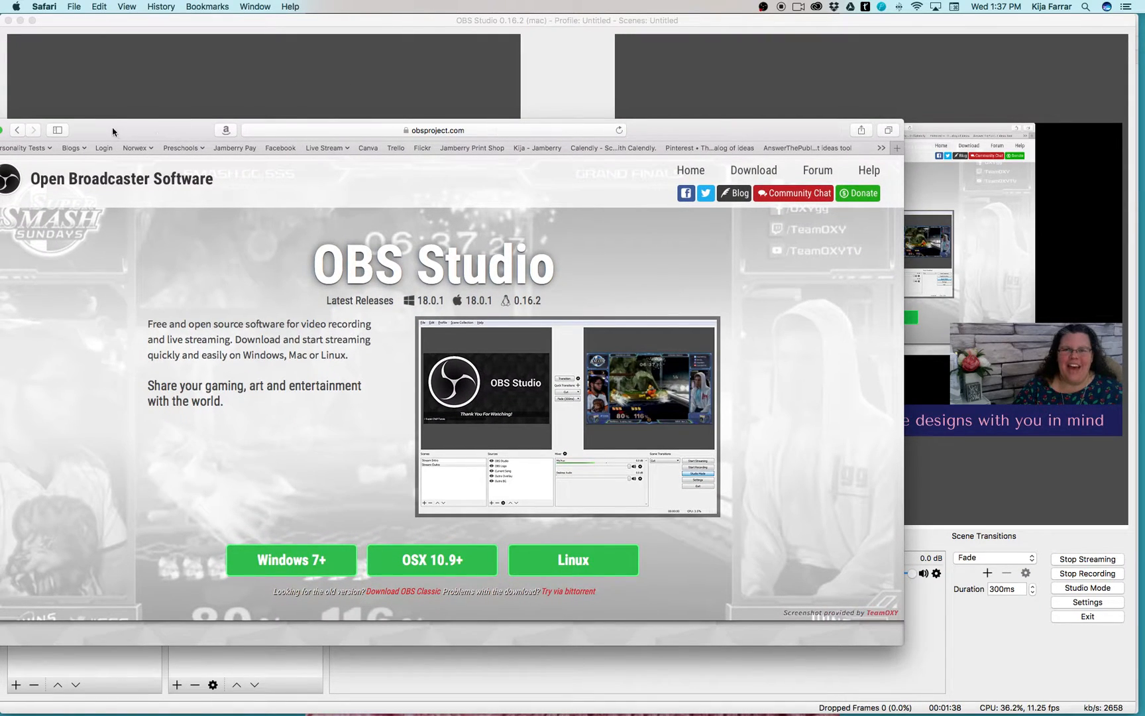
left_click_drag(107, 128, 162, 269)
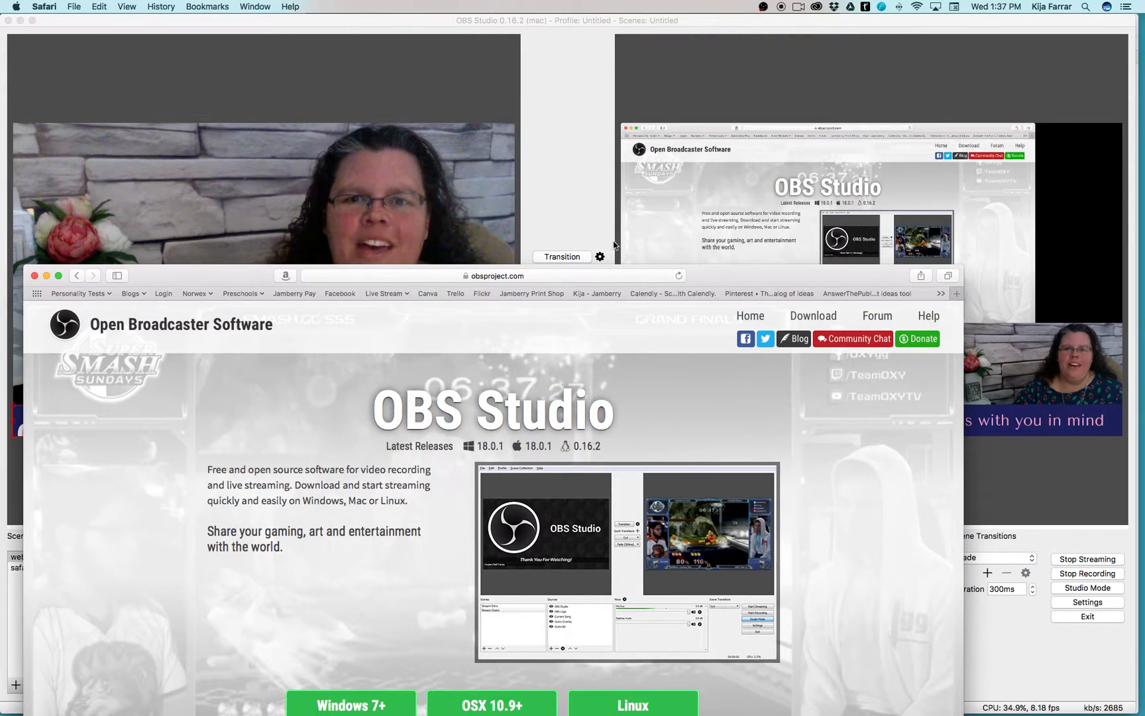
left_click(554, 262)
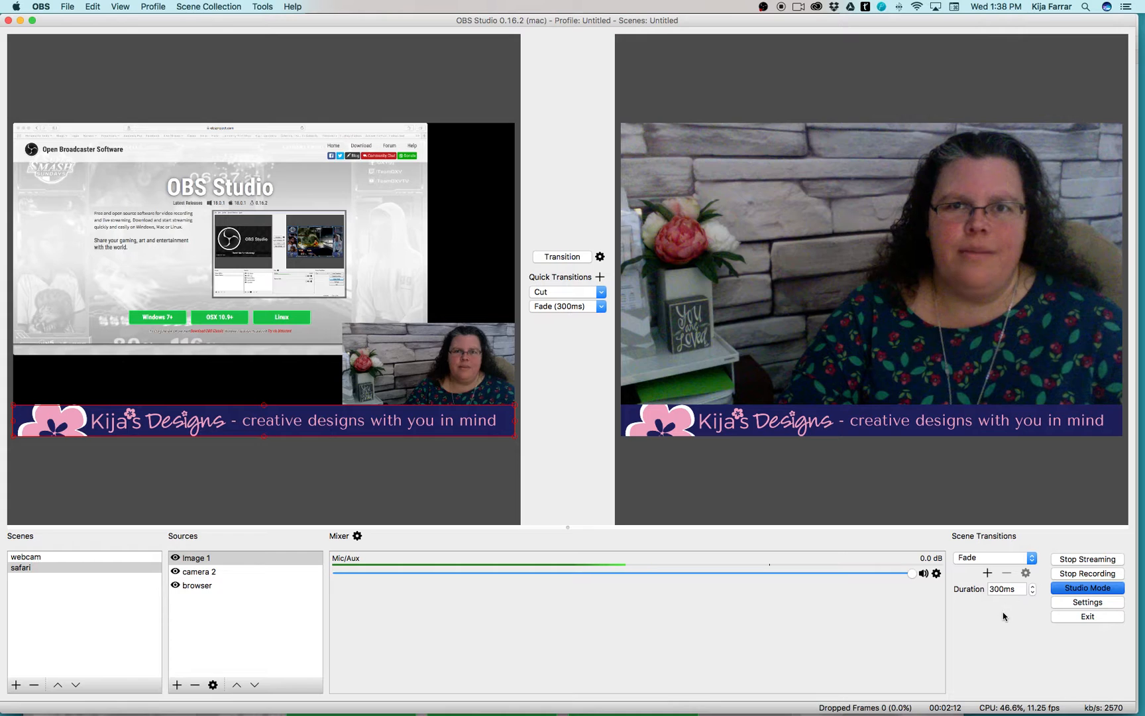
Stop the stream and the recording in OBS, and bring up QuickTime Player's options for ending the screen recording.
left_click(1095, 558)
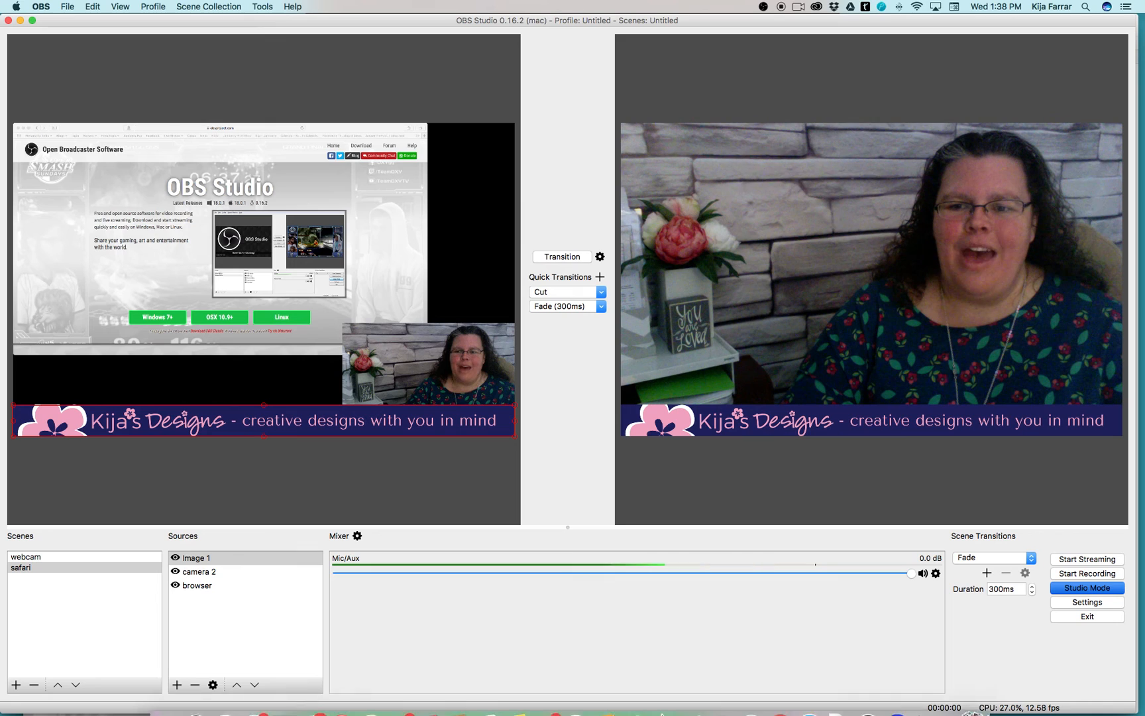
mouse_move(974, 713)
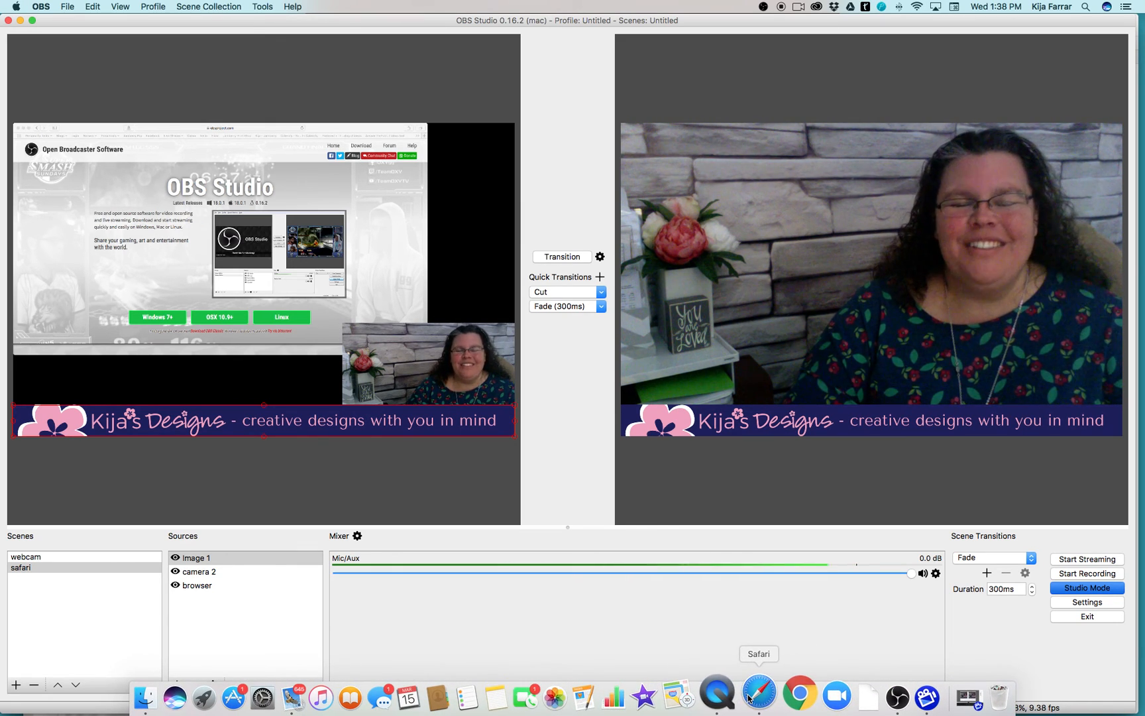
right_click(731, 697)
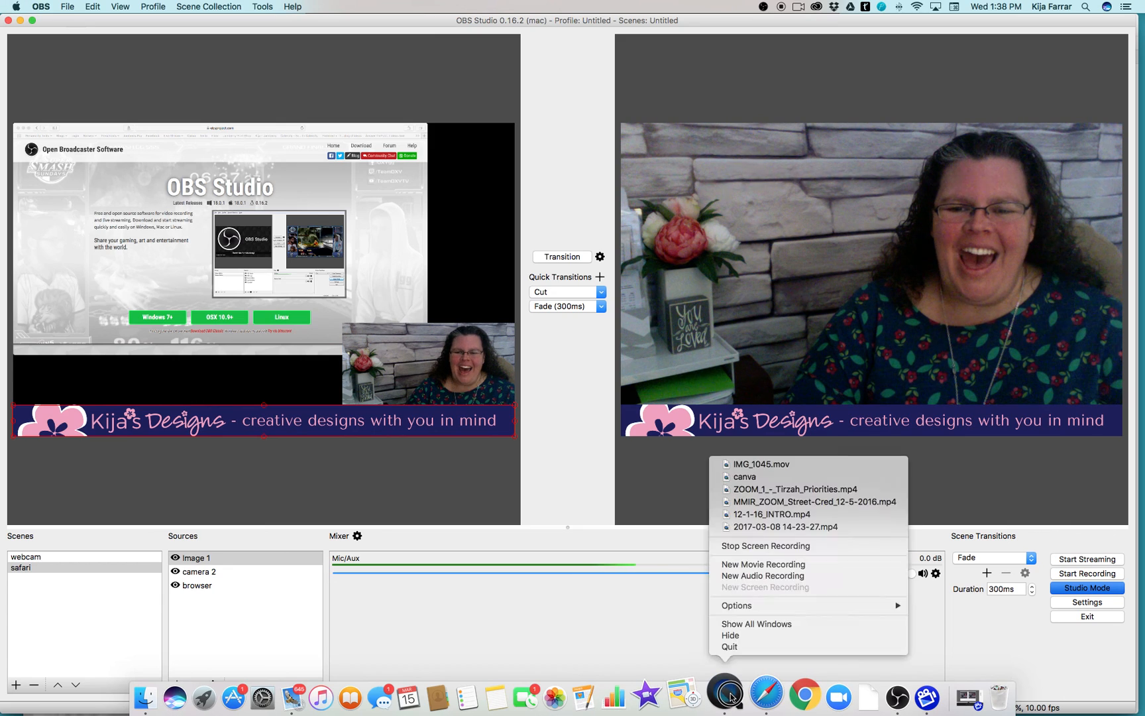